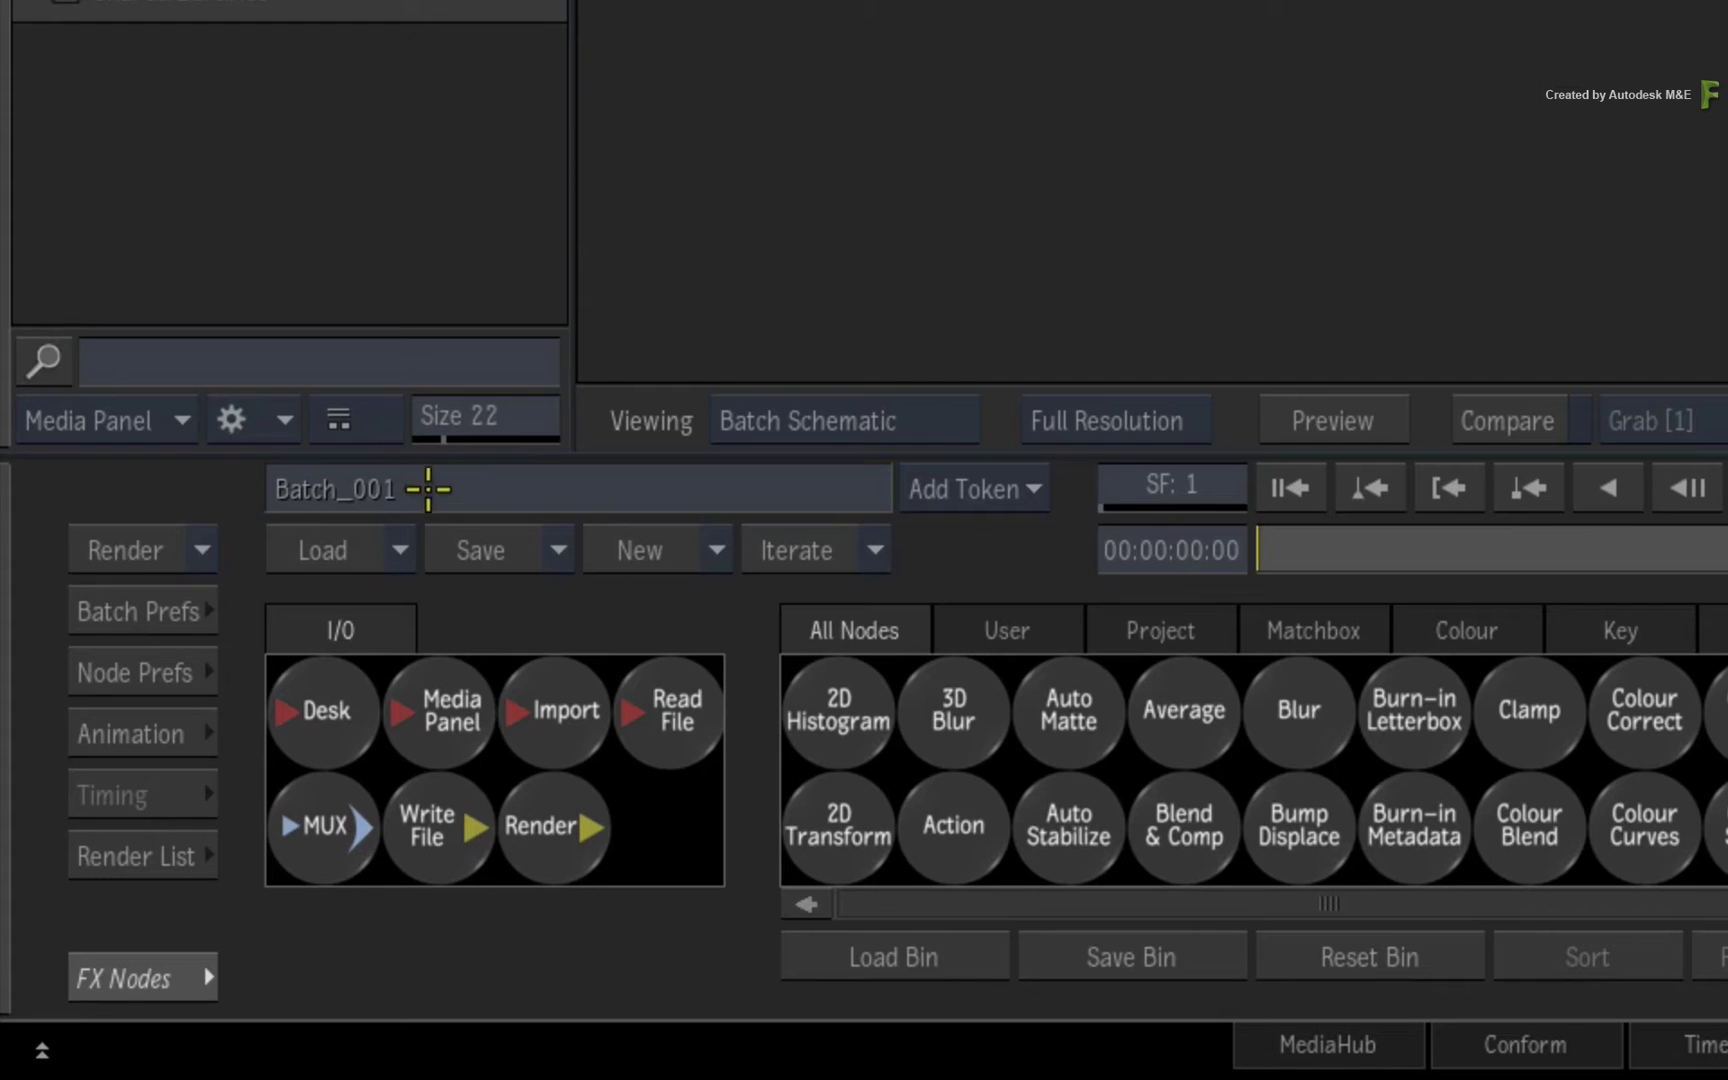
# Load And Replace the batch with the Object_IDs setup from the Object_IDs bookmark
pyautogui.click(399, 548)
pyautogui.click(420, 650)
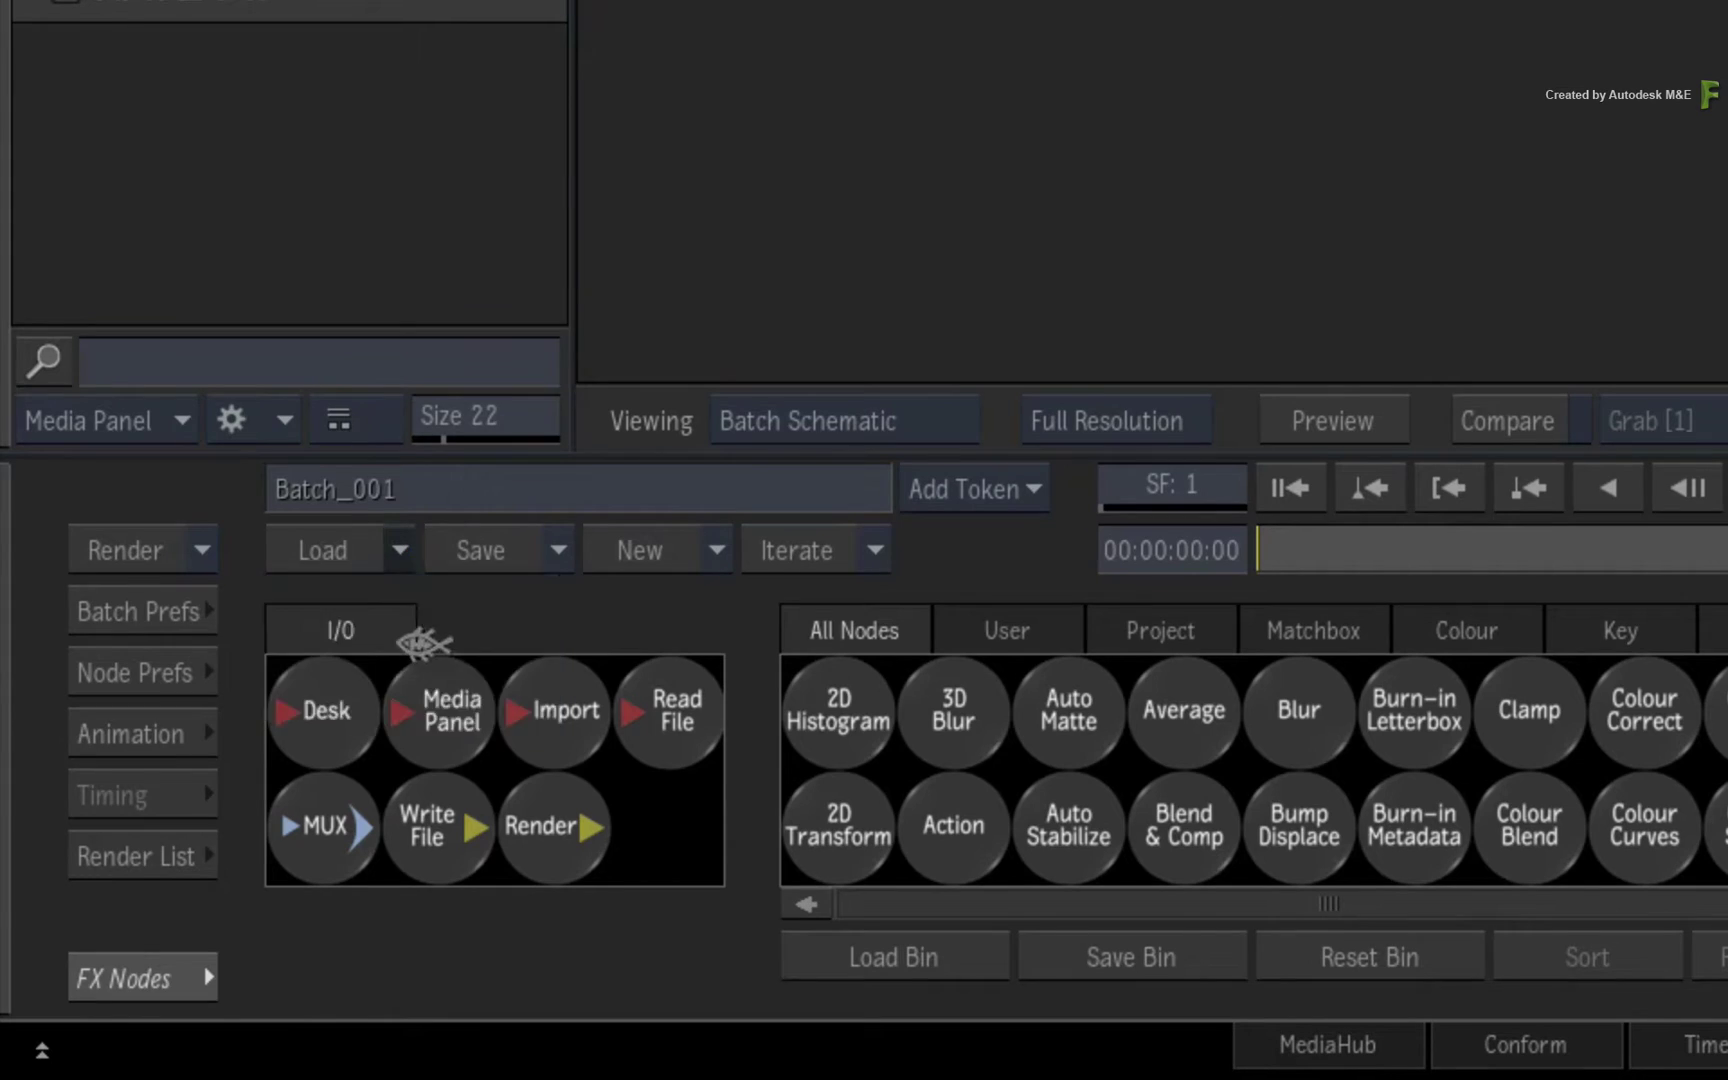
pyautogui.click(937, 88)
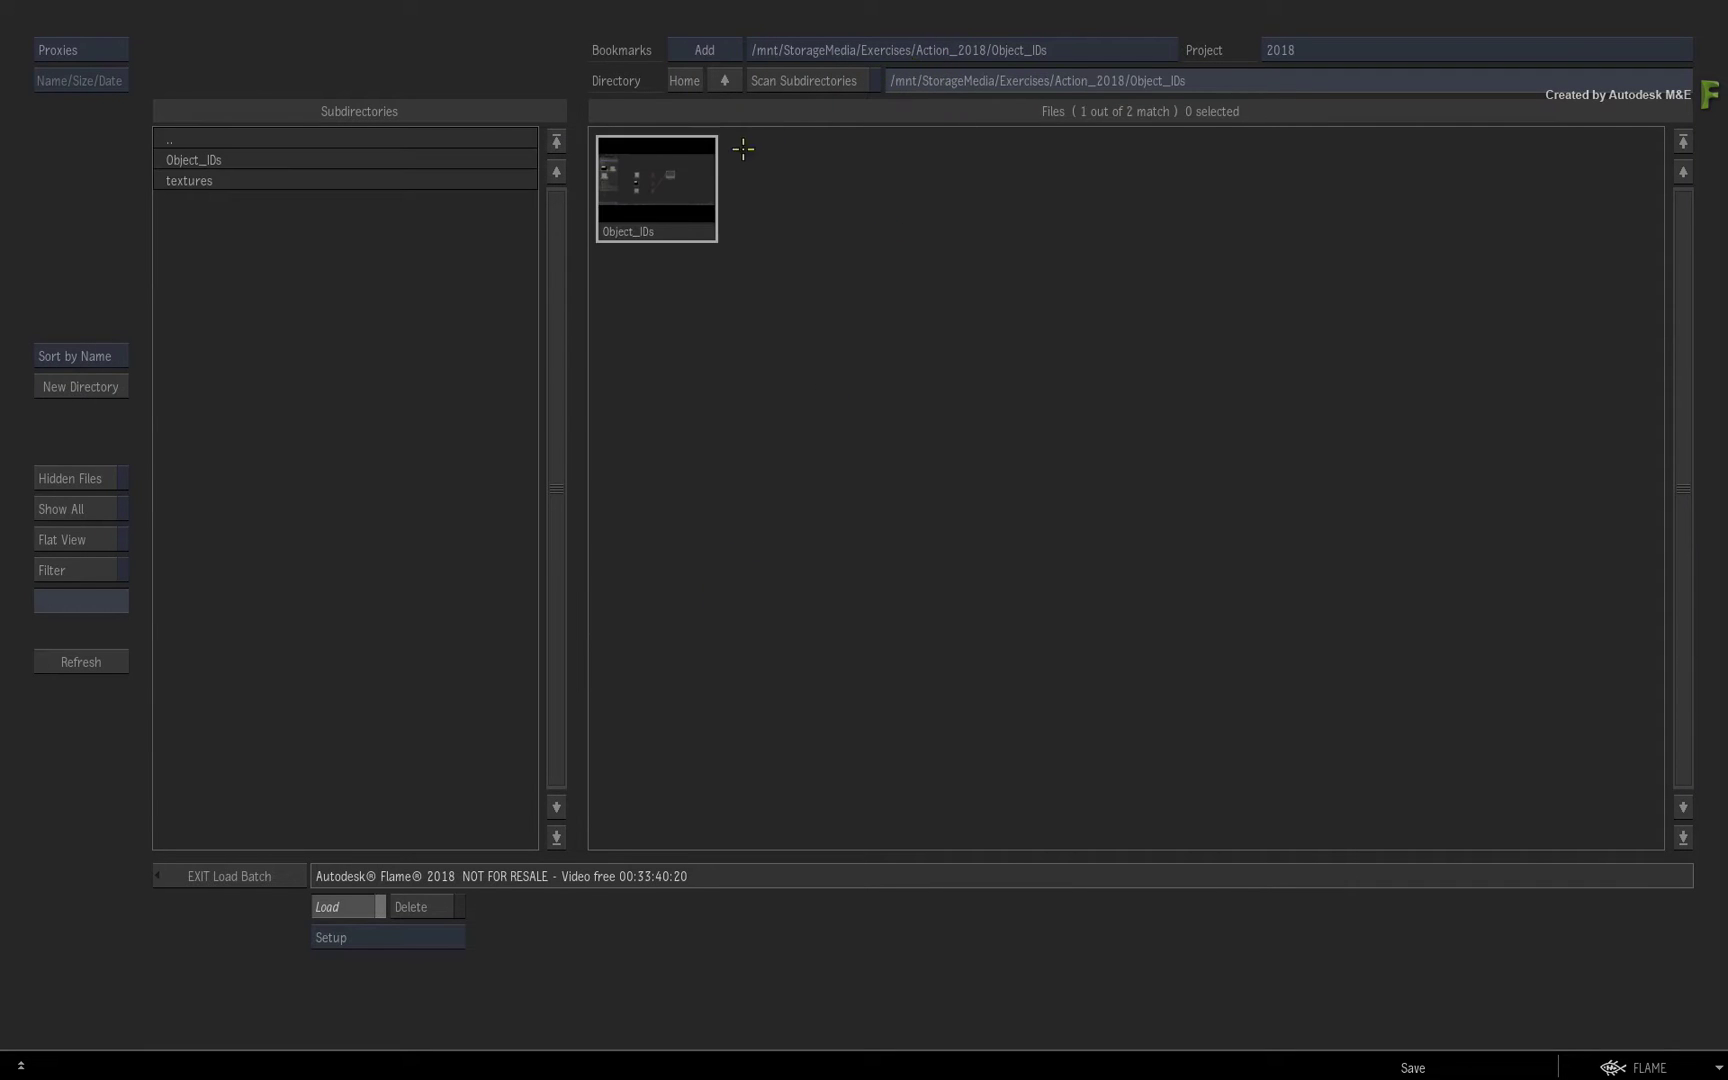
pyautogui.click(656, 190)
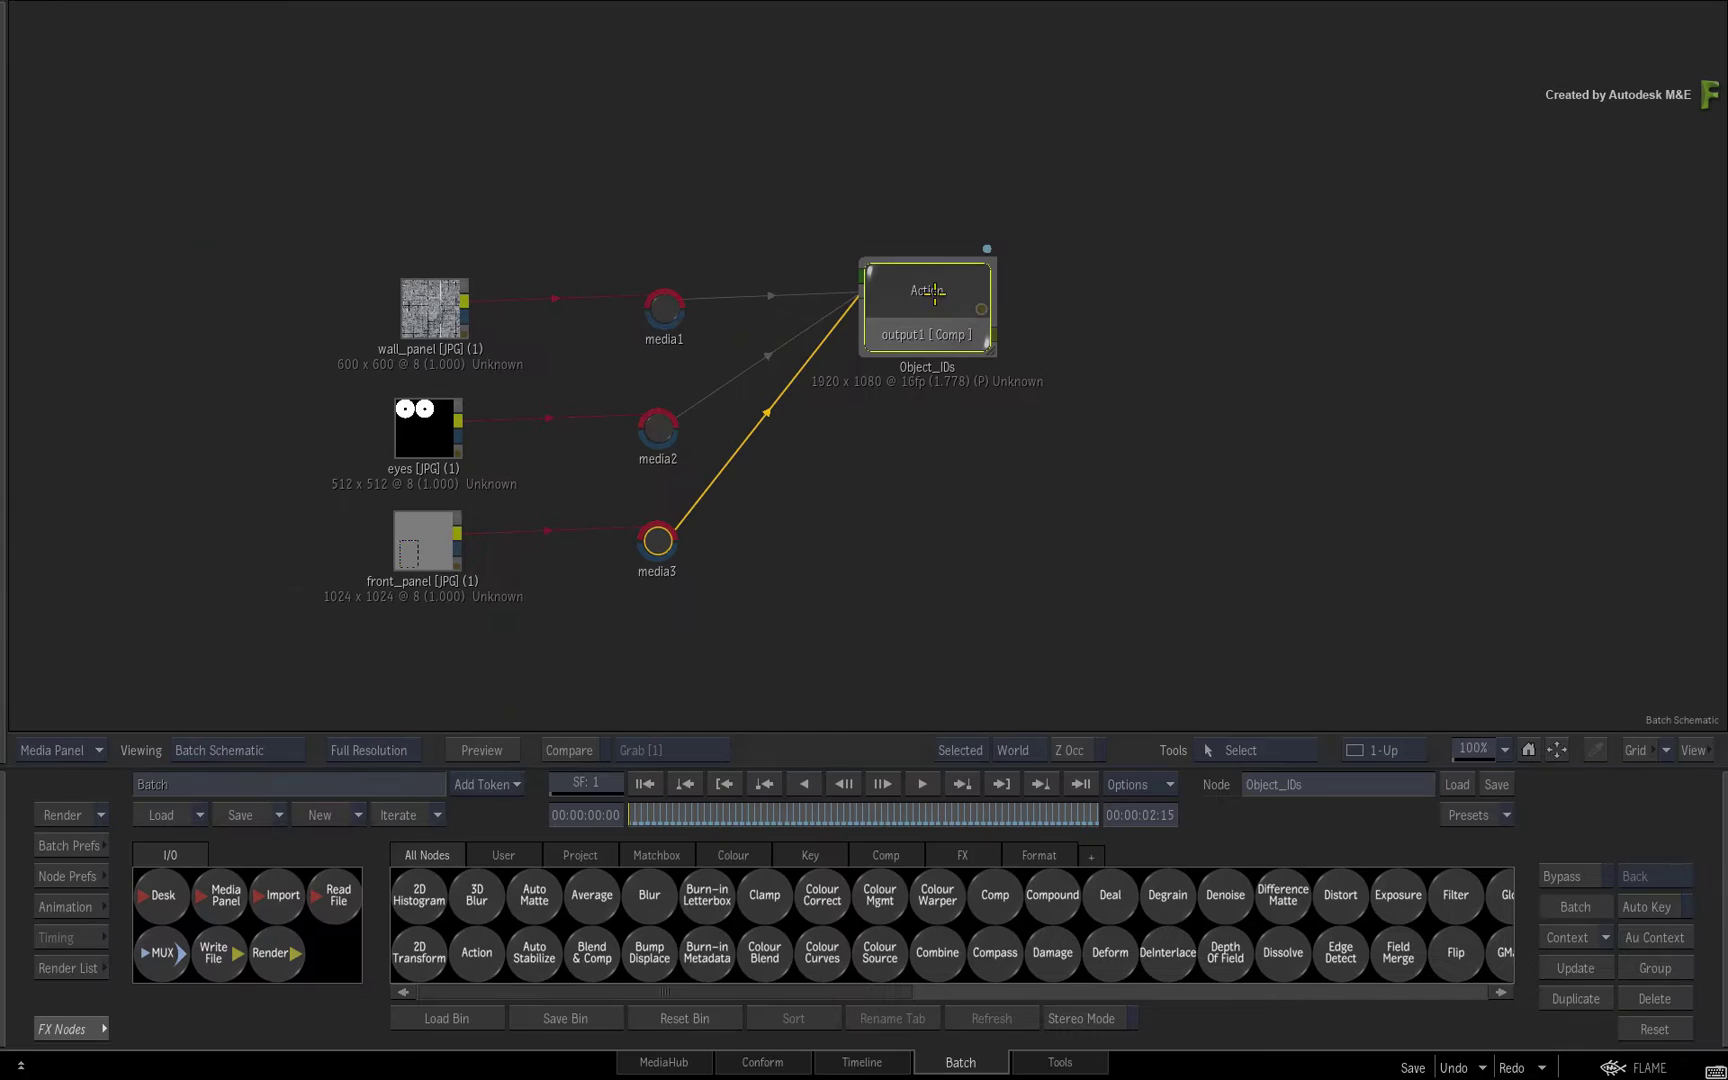
# Open the Object_IDs Action node, pan across its robot and camera nodes, and play the title animation
pyautogui.doubleClick(934, 295)
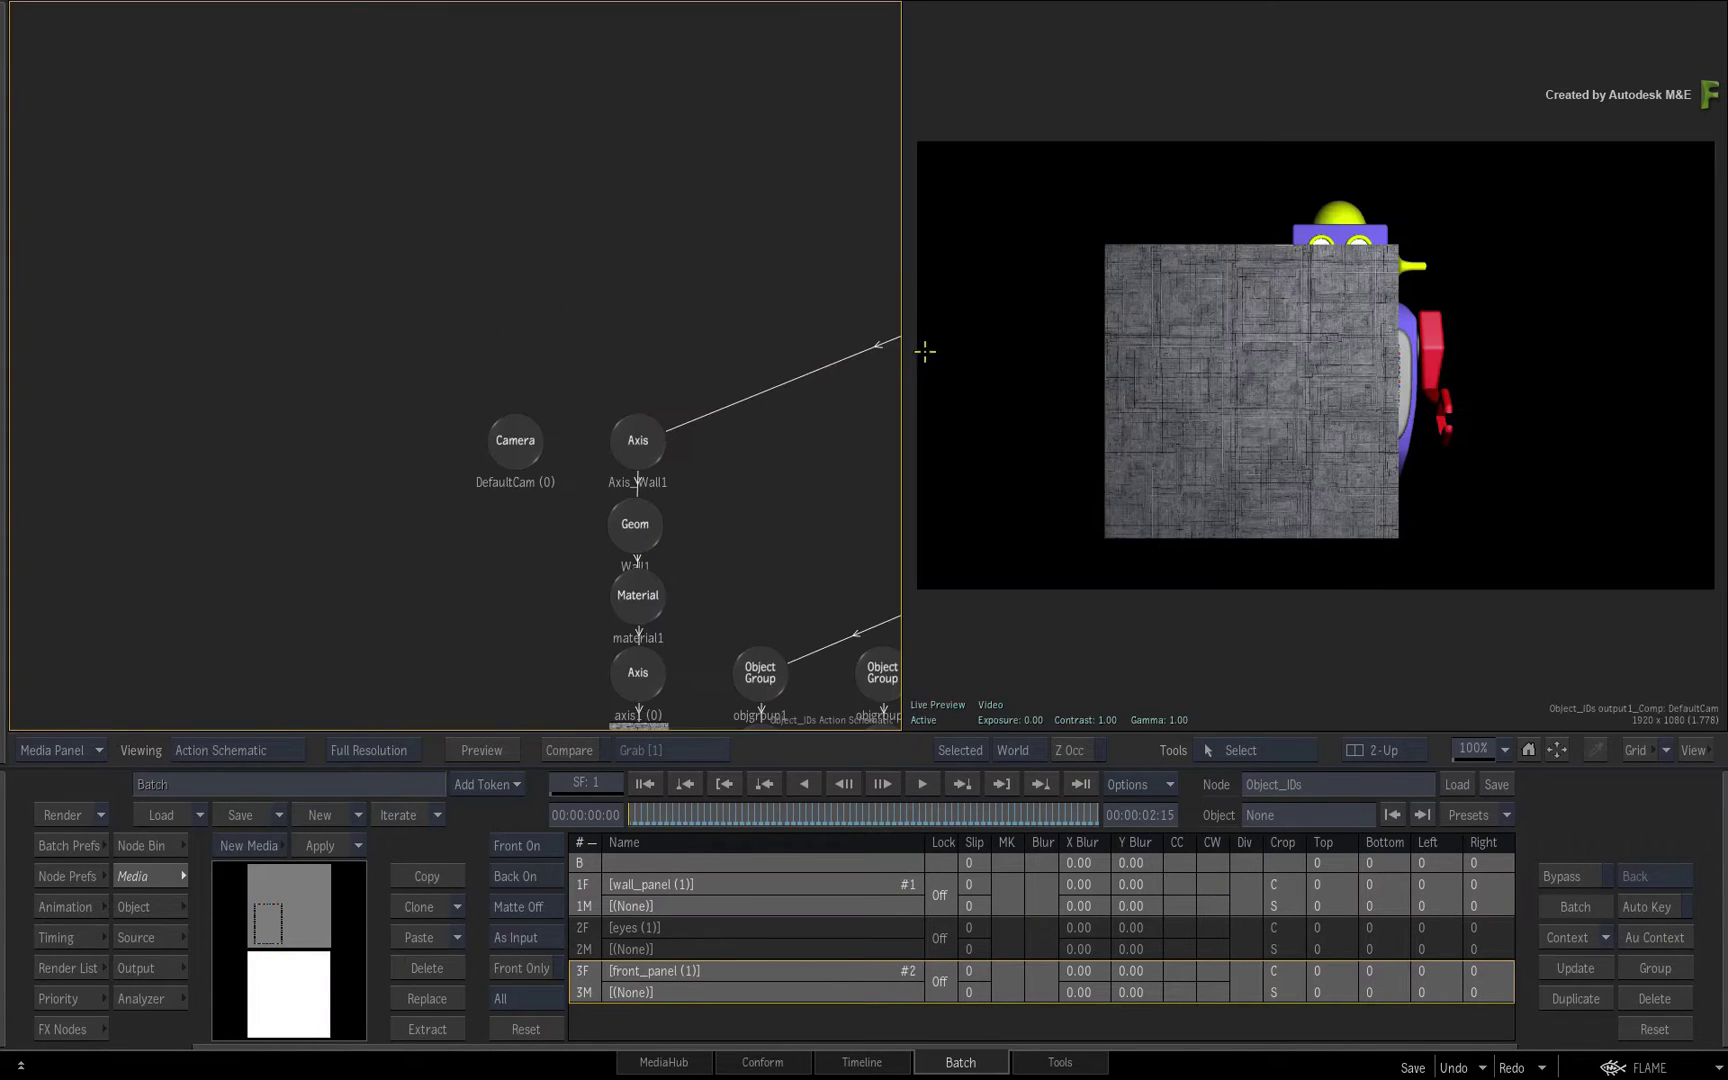
pyautogui.moveTo(822, 571); pyautogui.dragTo(239, 437)
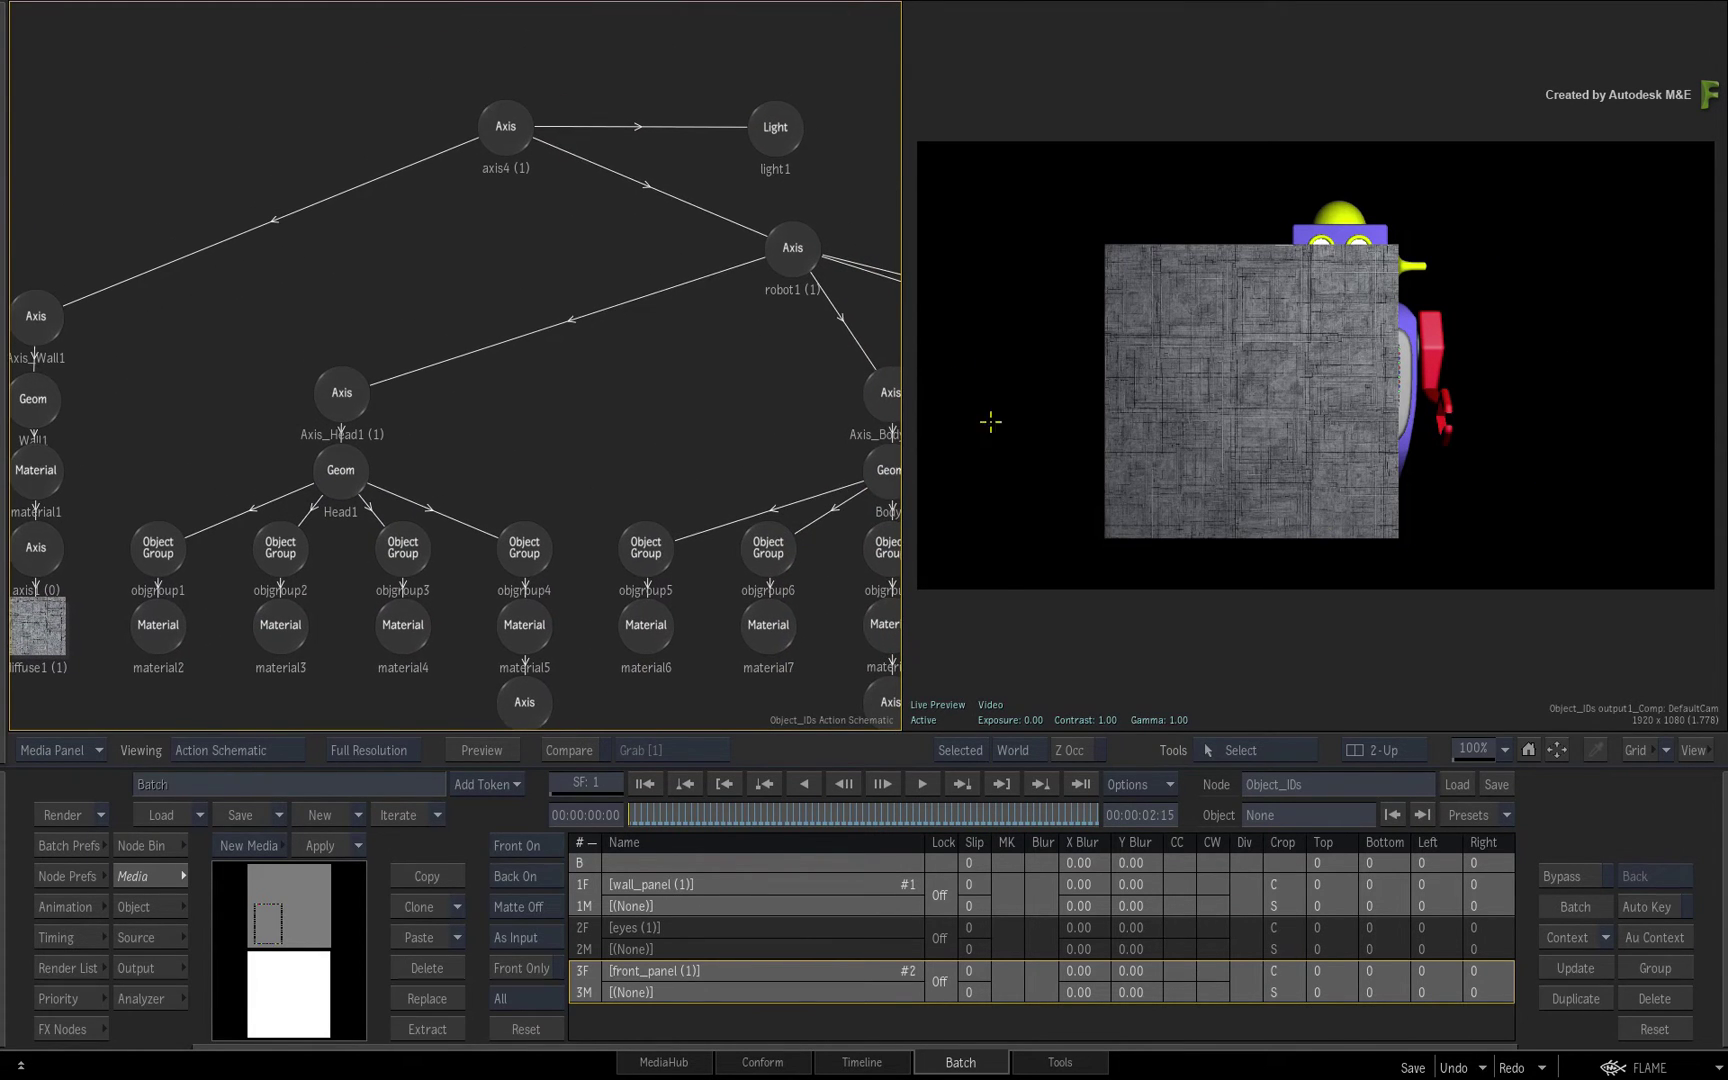
pyautogui.moveTo(432, 290); pyautogui.dragTo(641, 237)
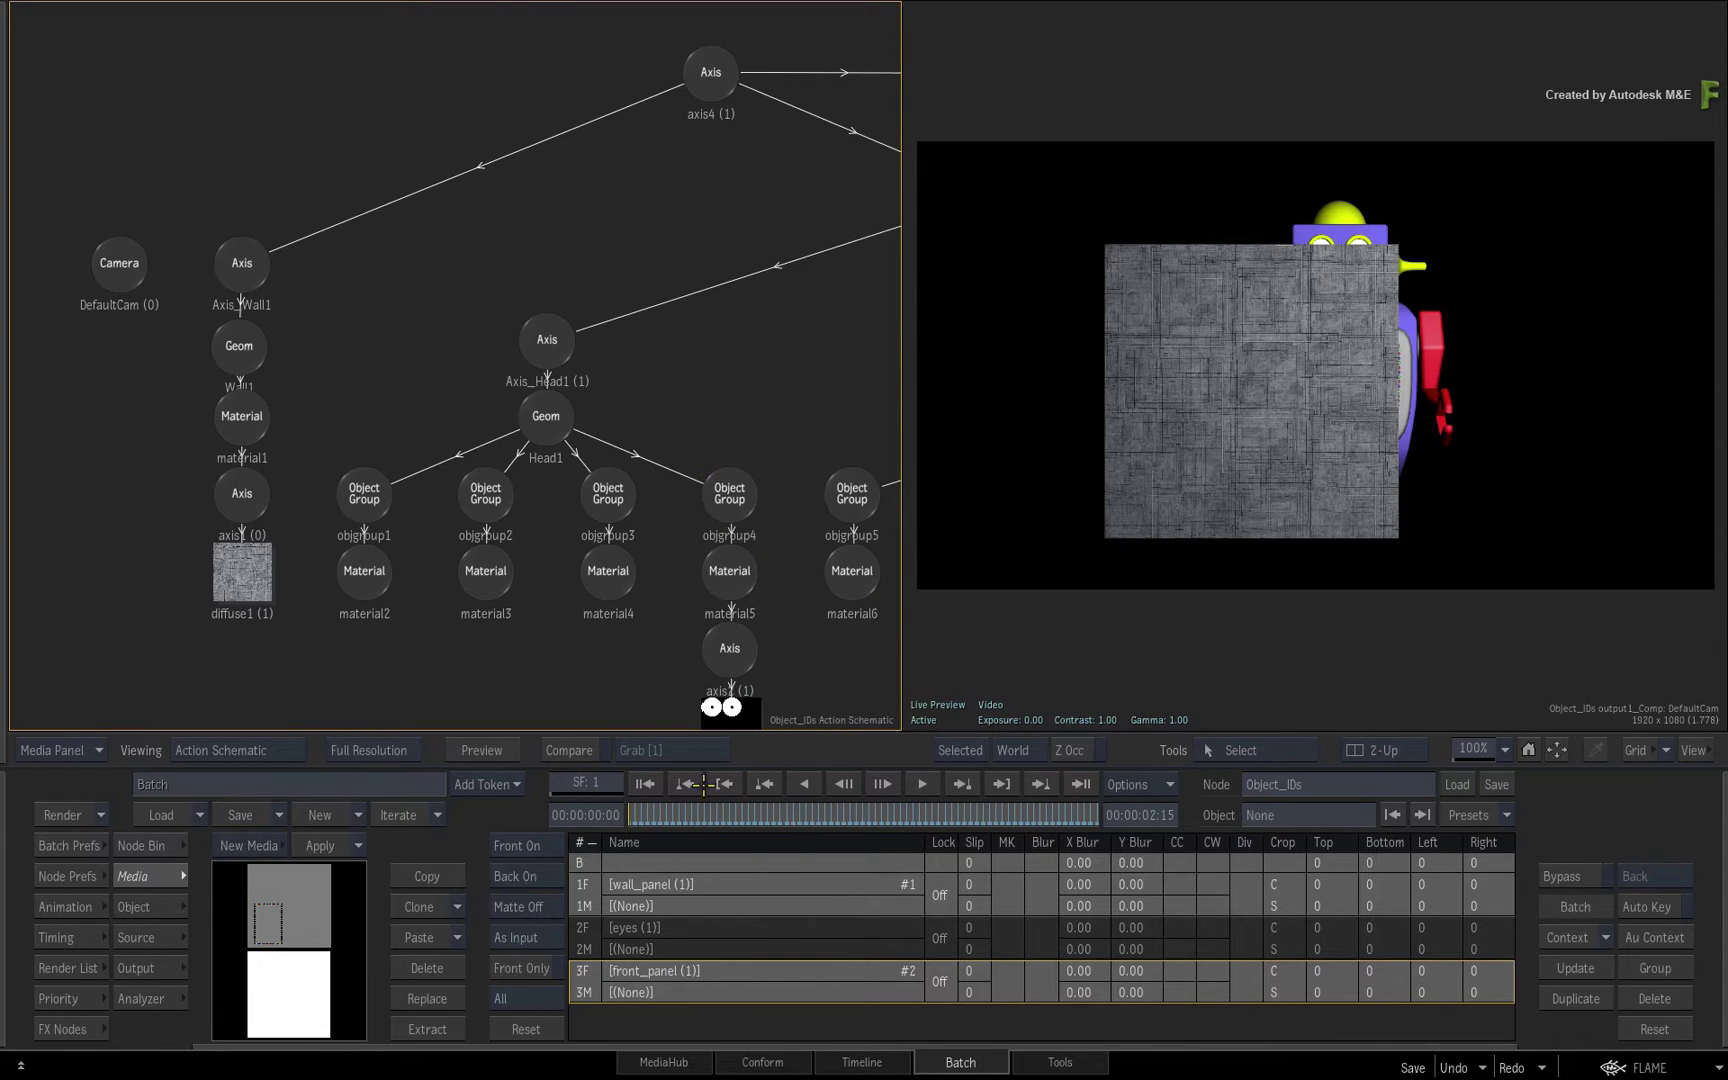
pyautogui.press('space')
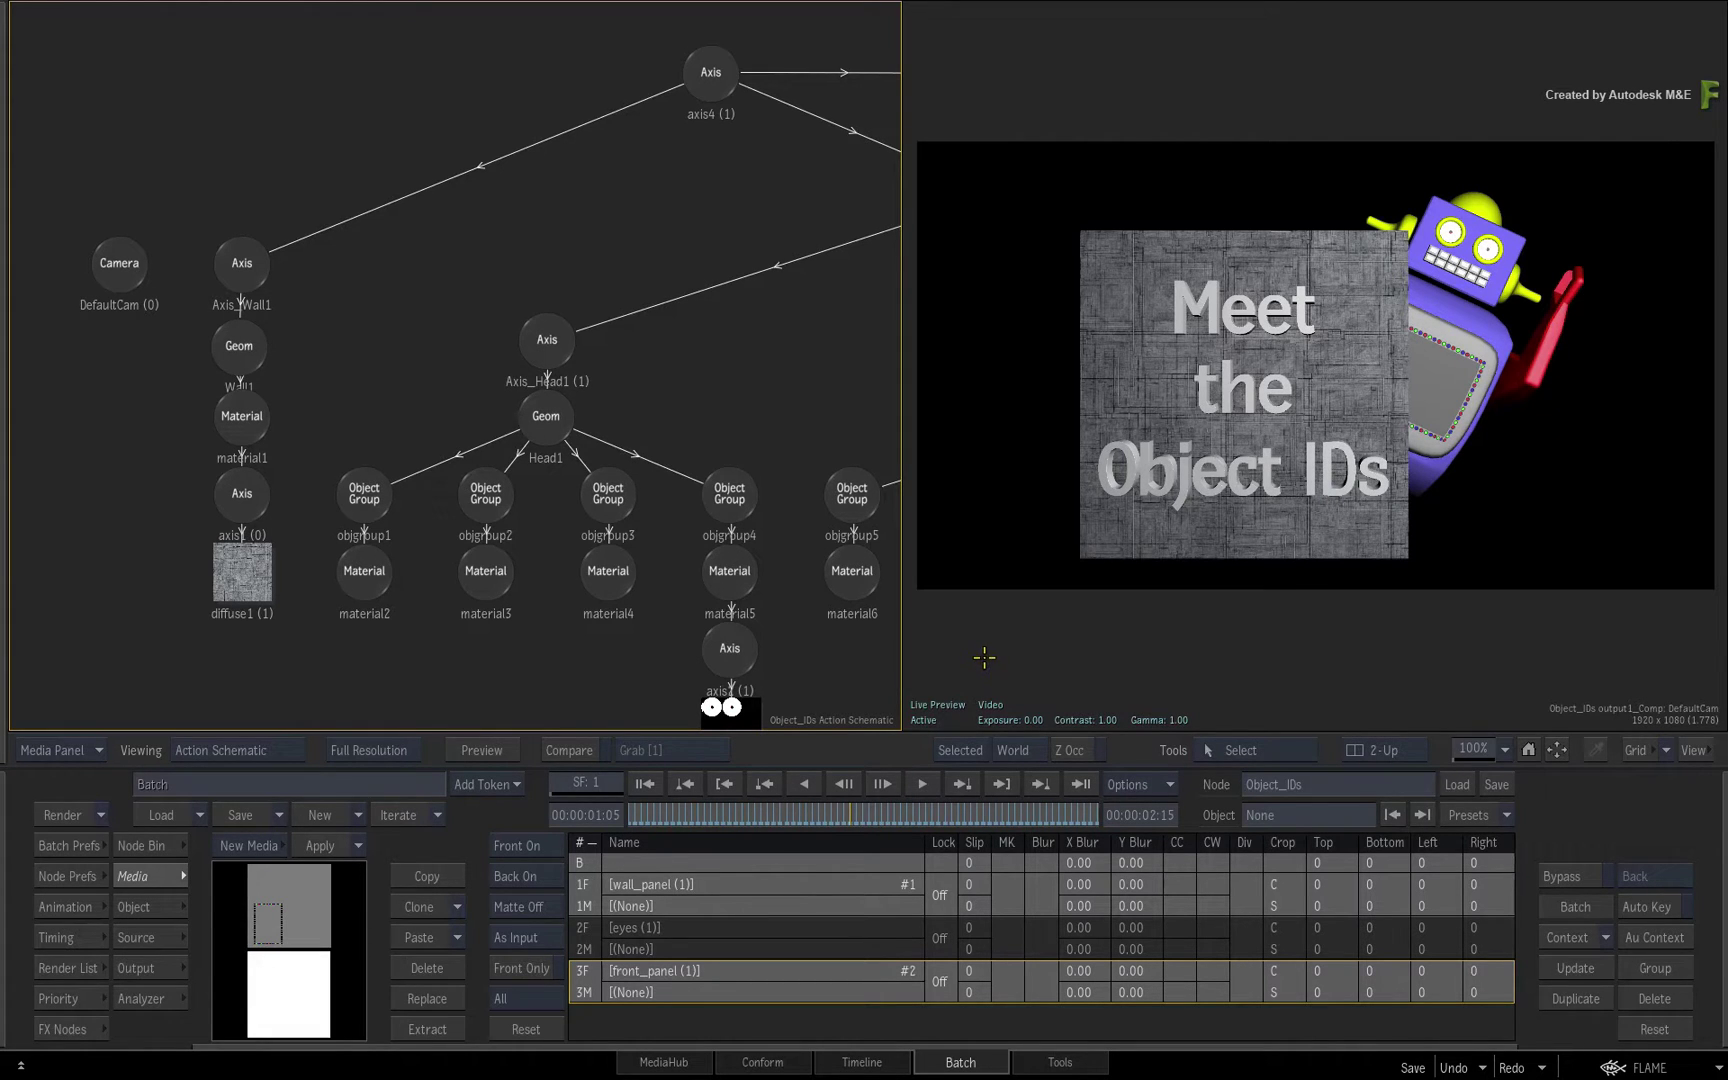
# Select and enable the ObjectID render pass in Output Selections, then play it back from an earlier frame
pyautogui.click(1110, 641)
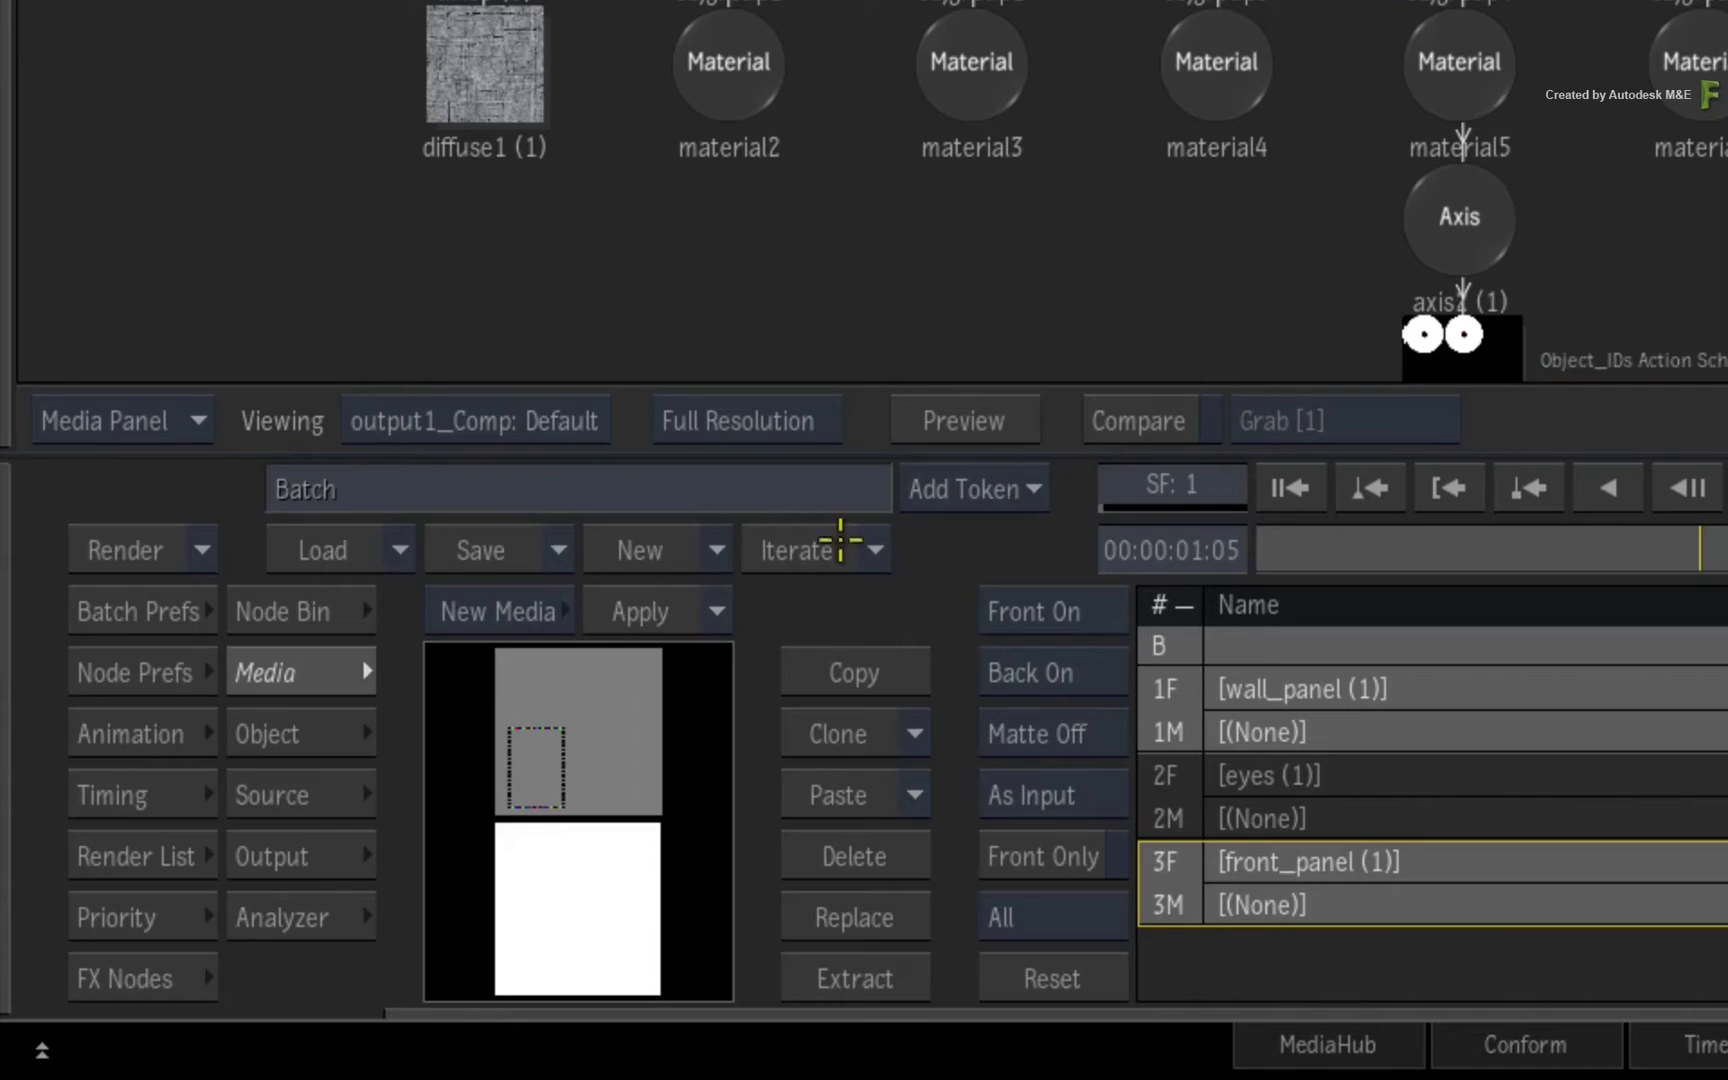
pyautogui.click(322, 852)
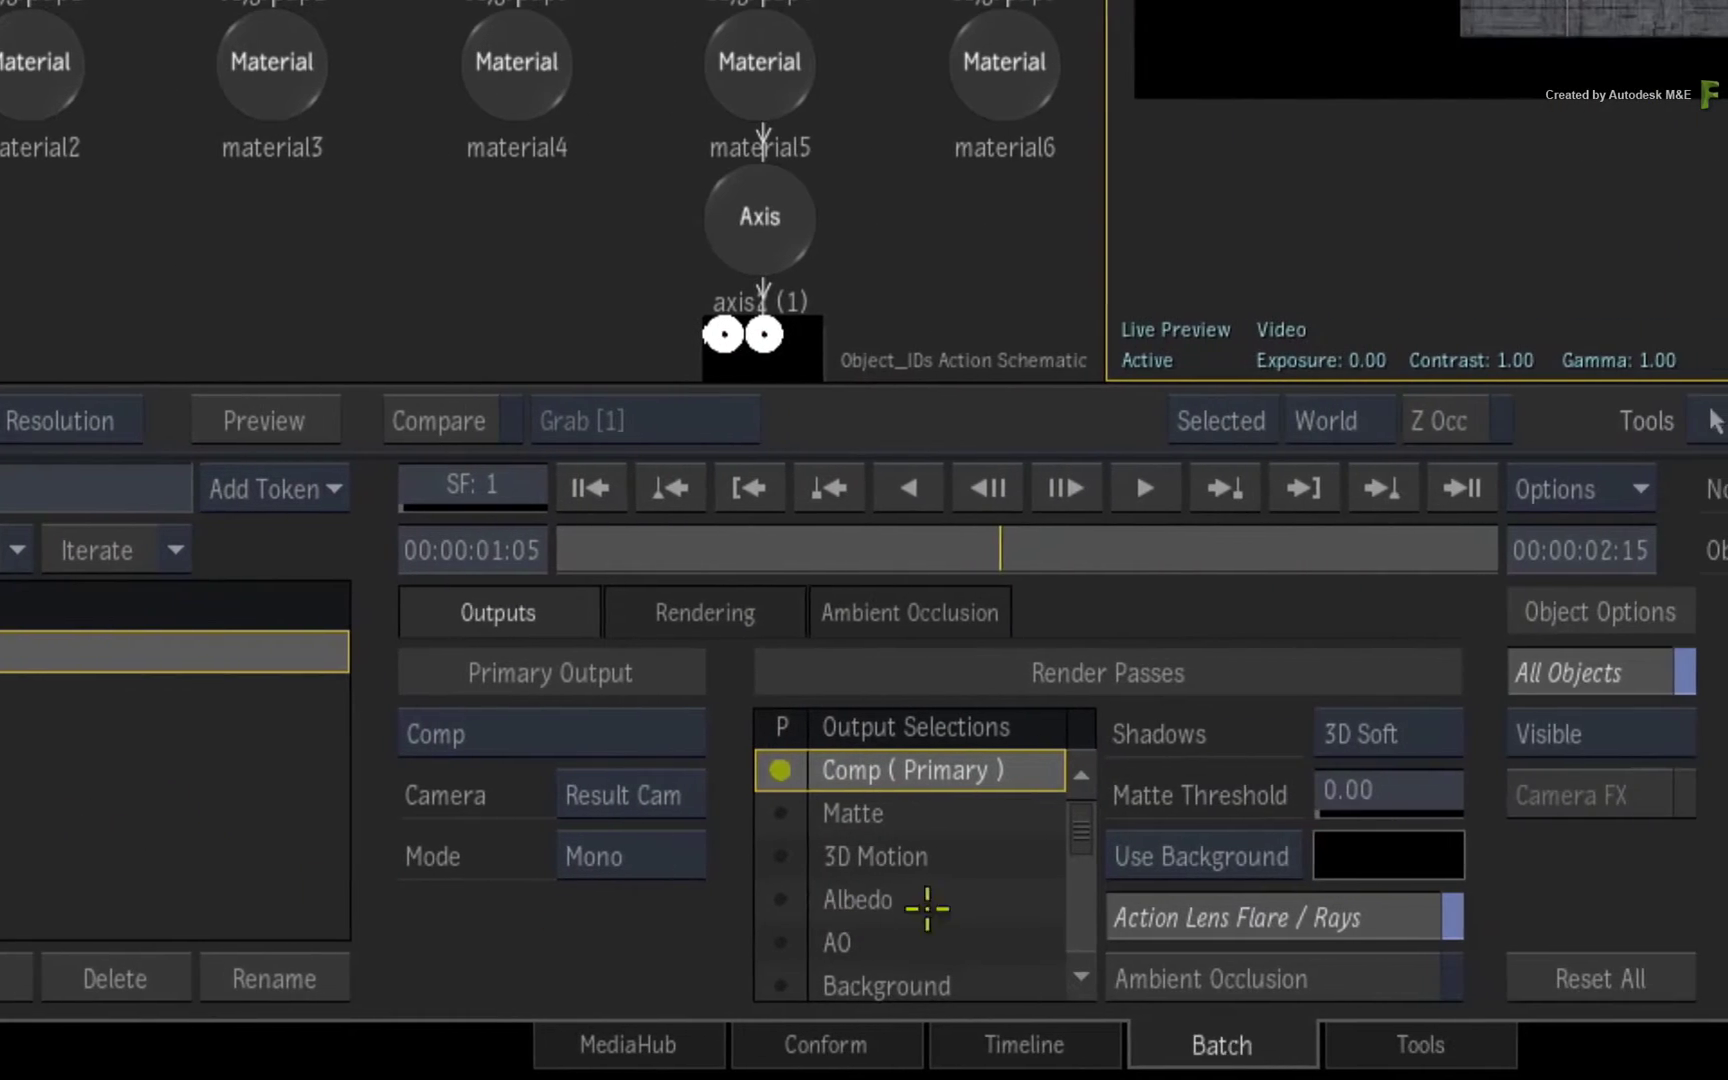
pyautogui.moveTo(1088, 822); pyautogui.dragTo(1085, 893)
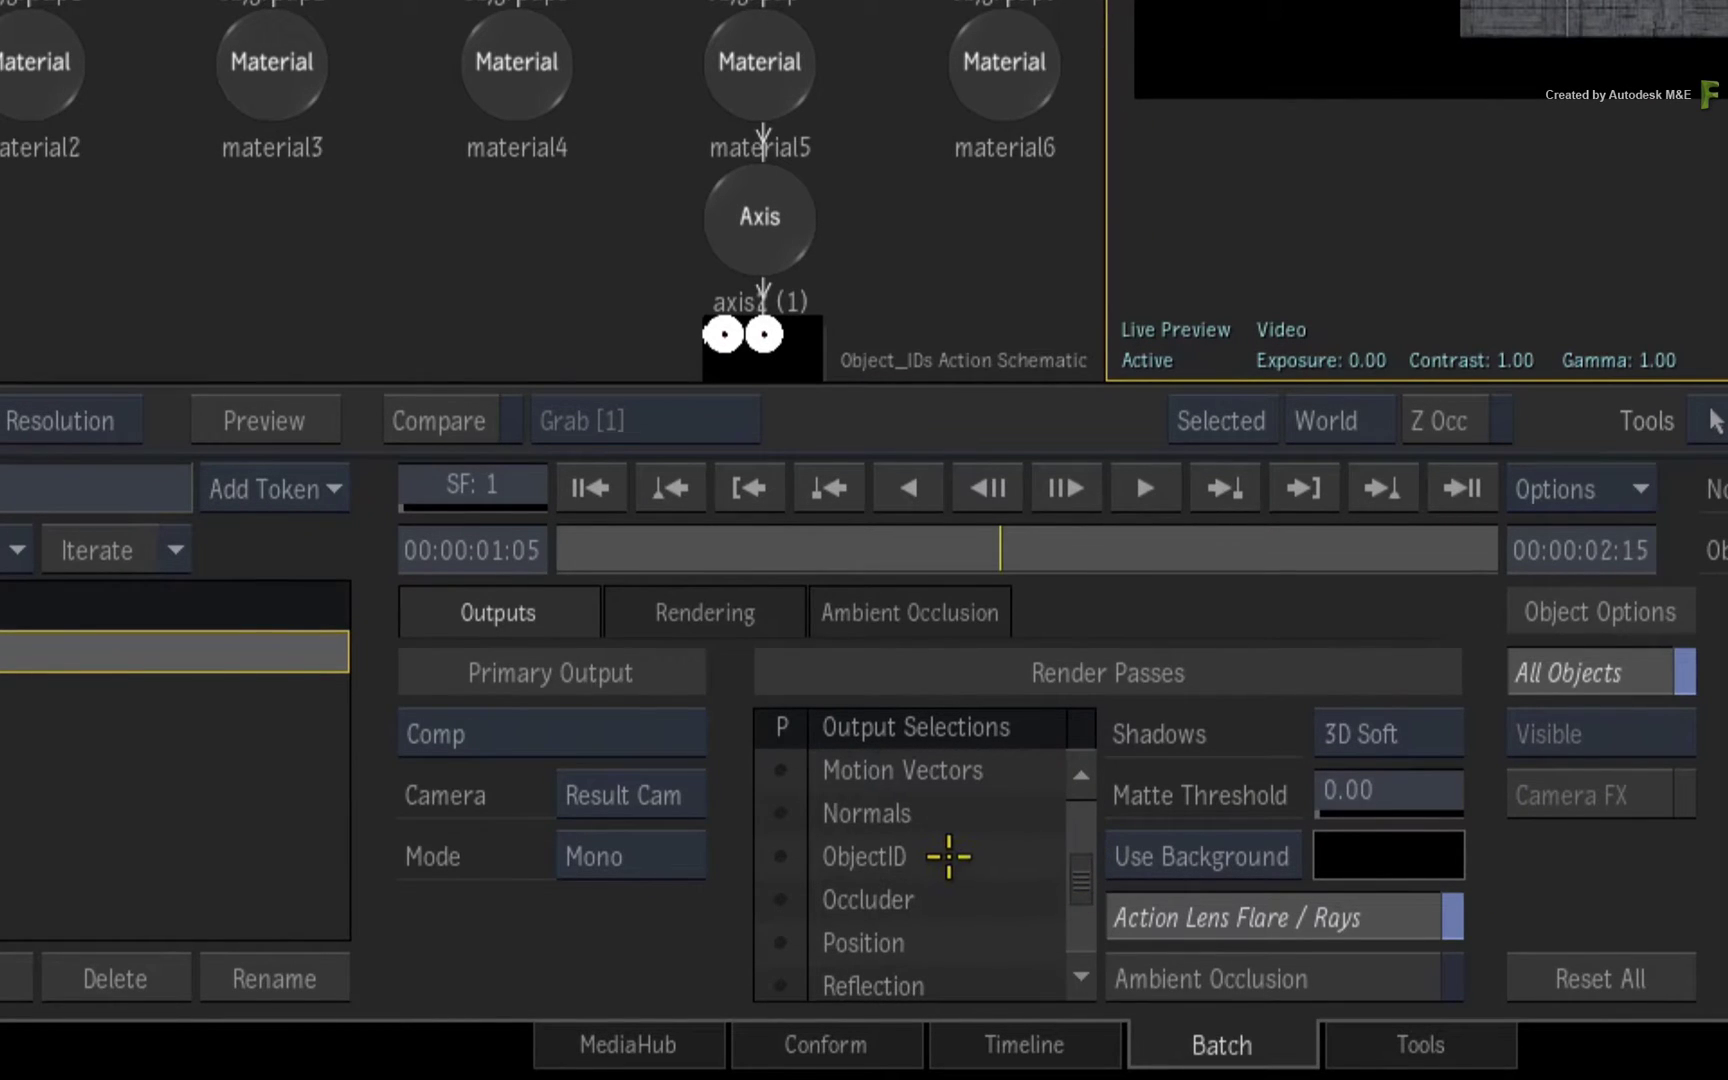
pyautogui.click(875, 860)
pyautogui.click(780, 856)
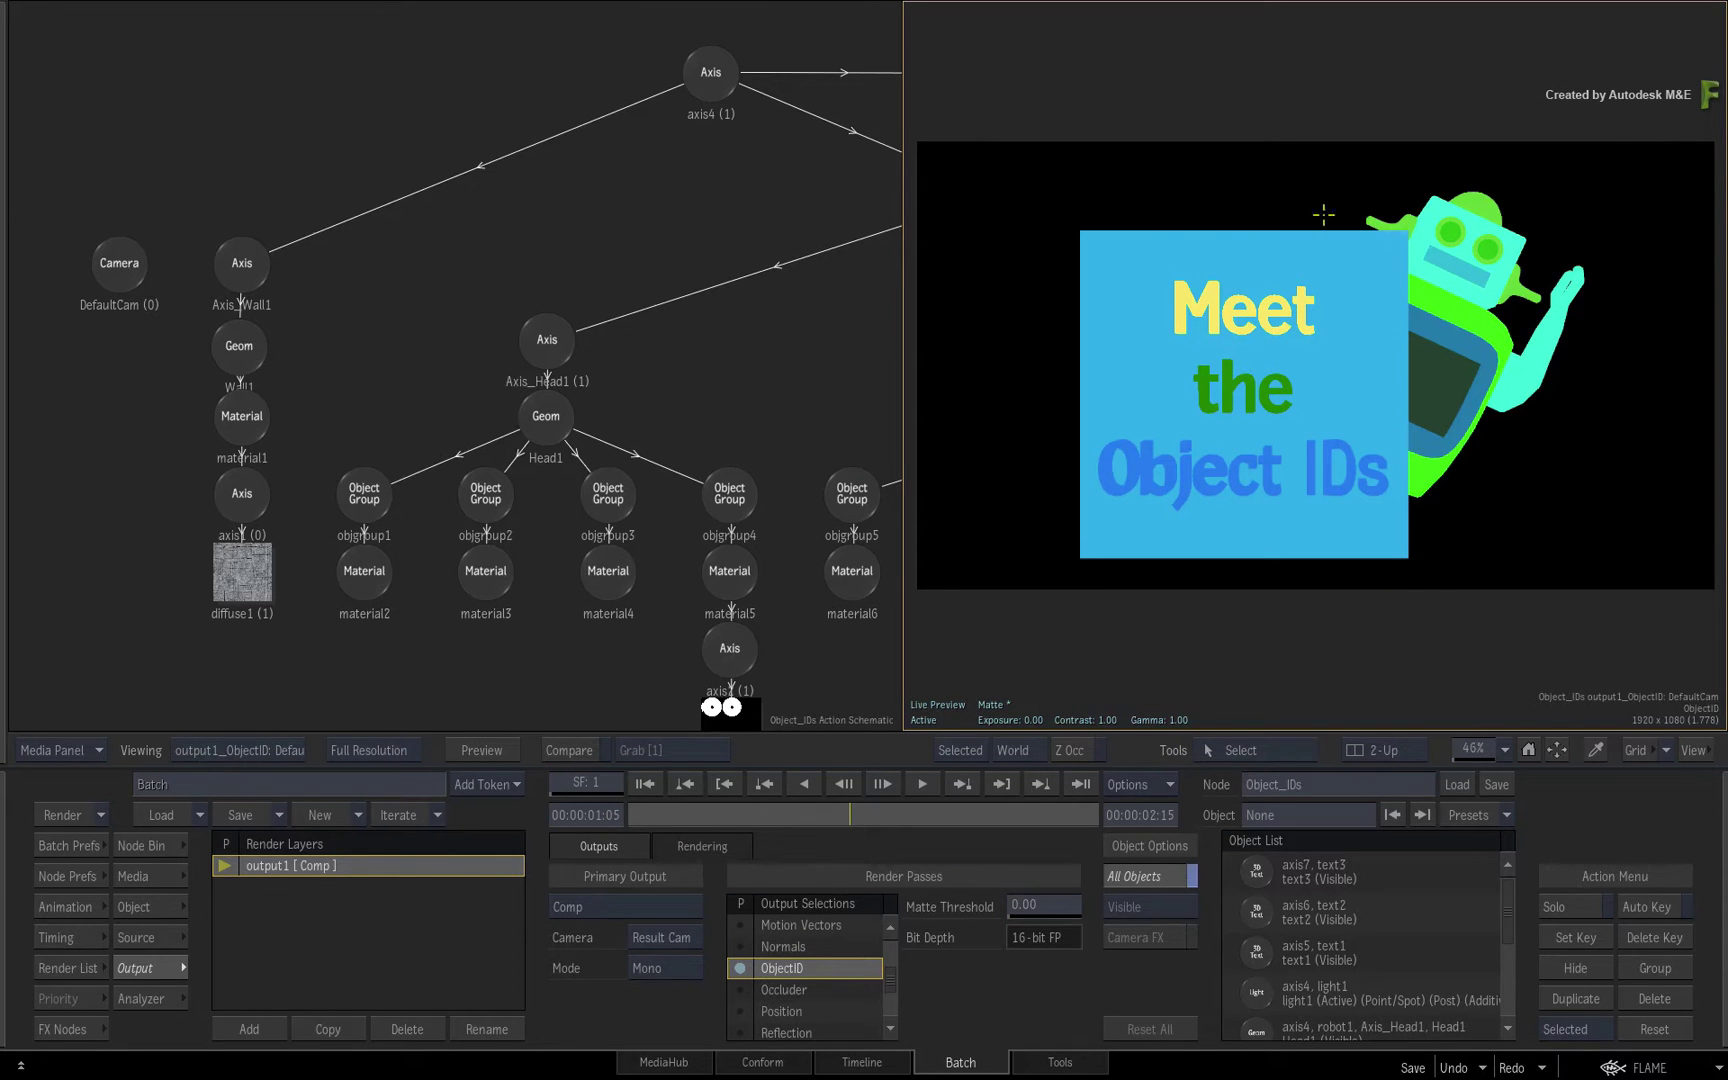
pyautogui.moveTo(866, 815); pyautogui.dragTo(624, 800)
pyautogui.press('space')
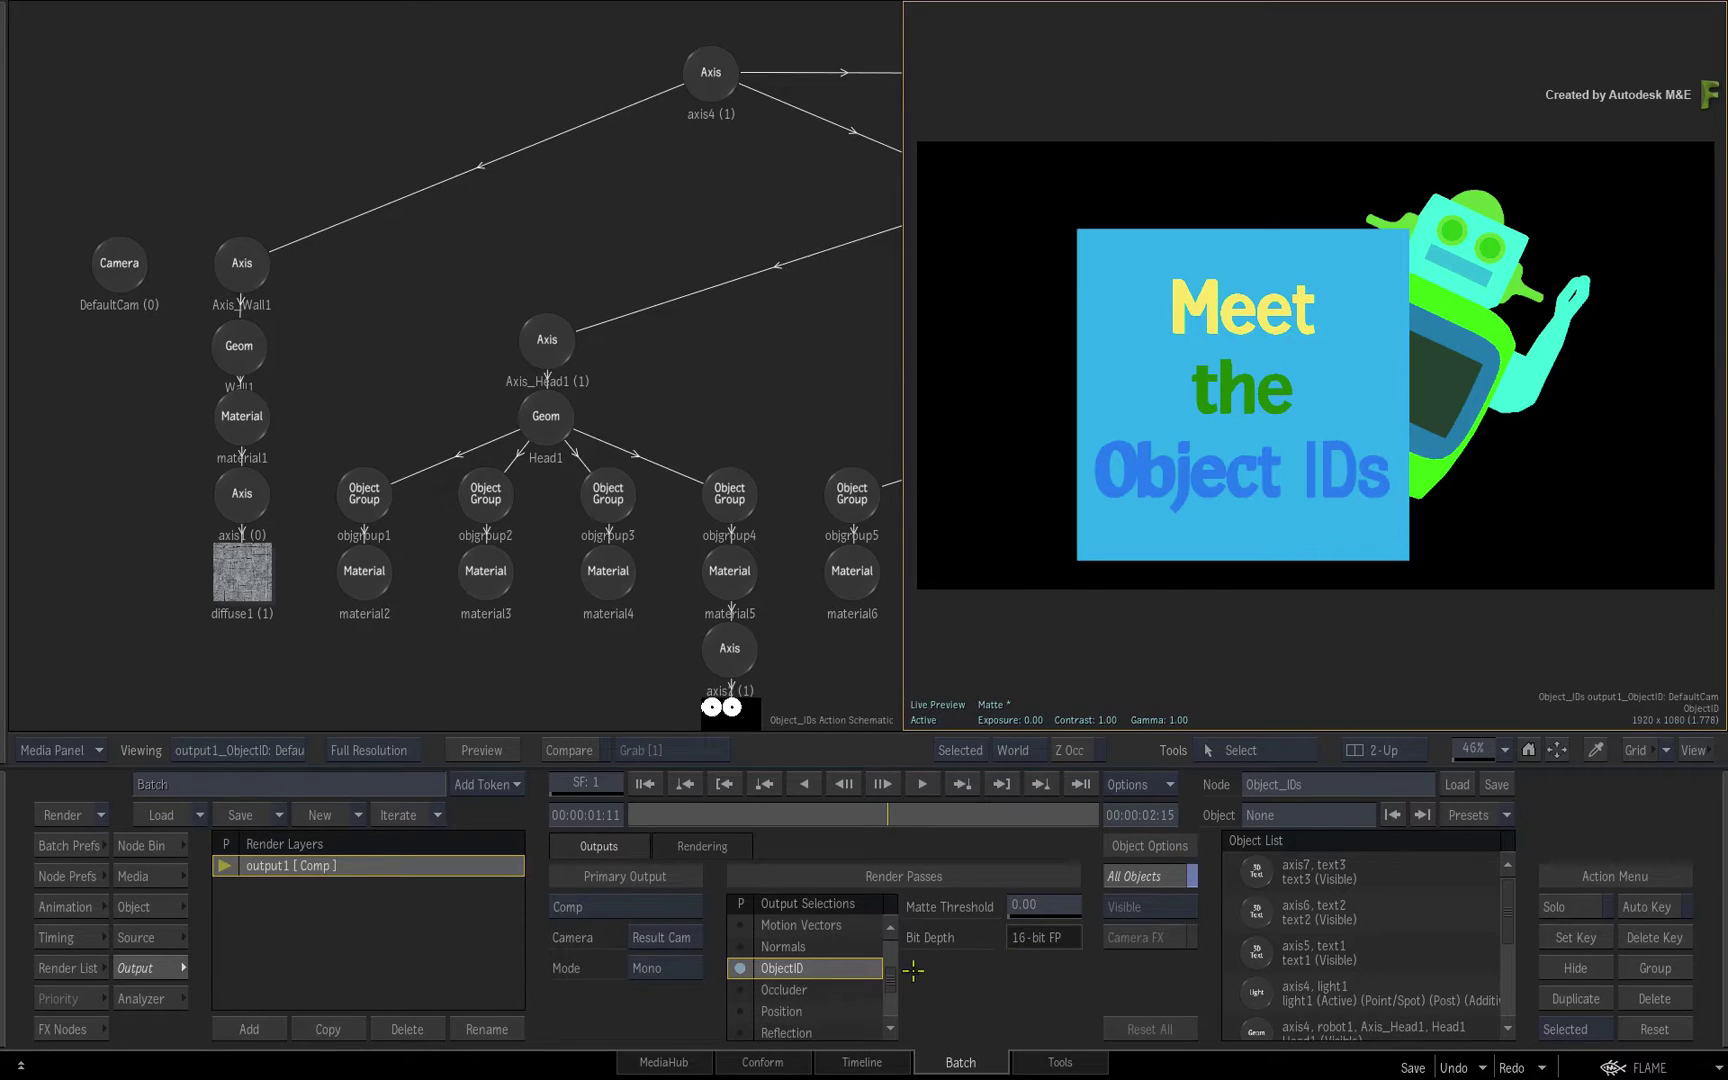
# Switch Output Selections back to Comp (Primary) and scrub through the title animation
pyautogui.scroll(5, 888, 980)
pyautogui.click(827, 924)
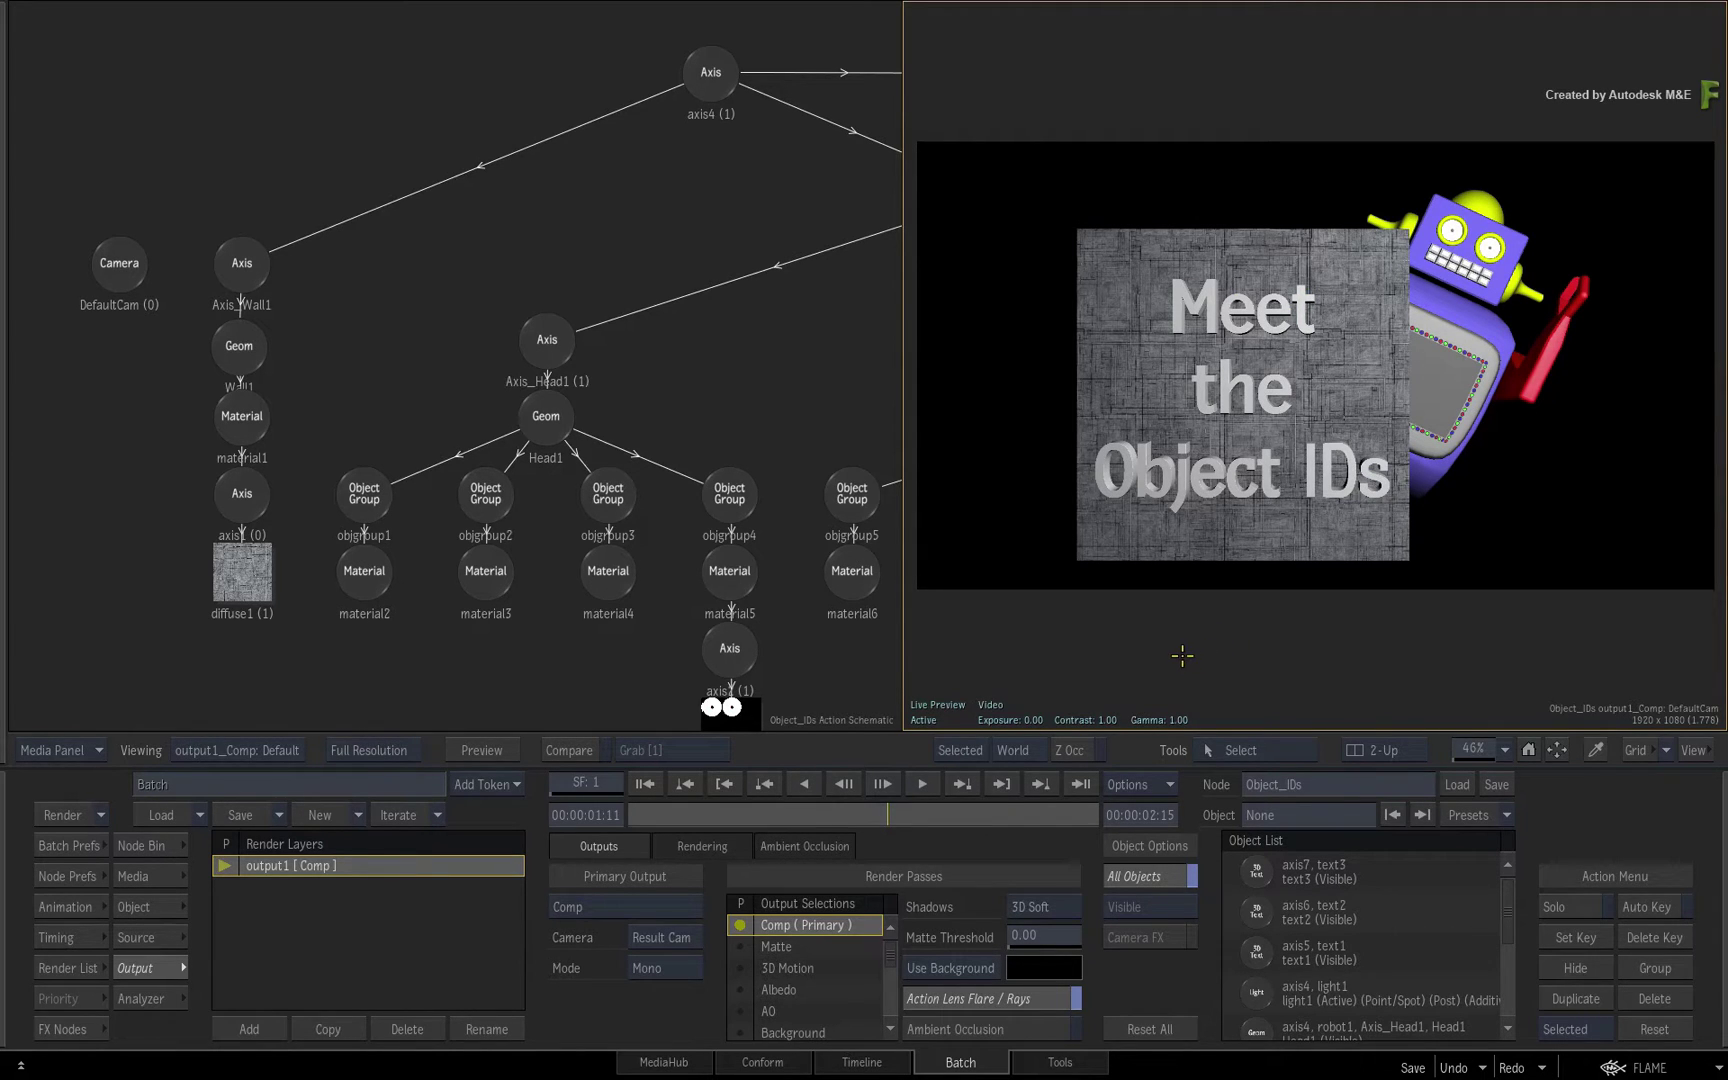
pyautogui.moveTo(887, 814)
pyautogui.mouseDown()
pyautogui.moveTo(668, 814)
pyautogui.moveTo(915, 808)
pyautogui.mouseUp()
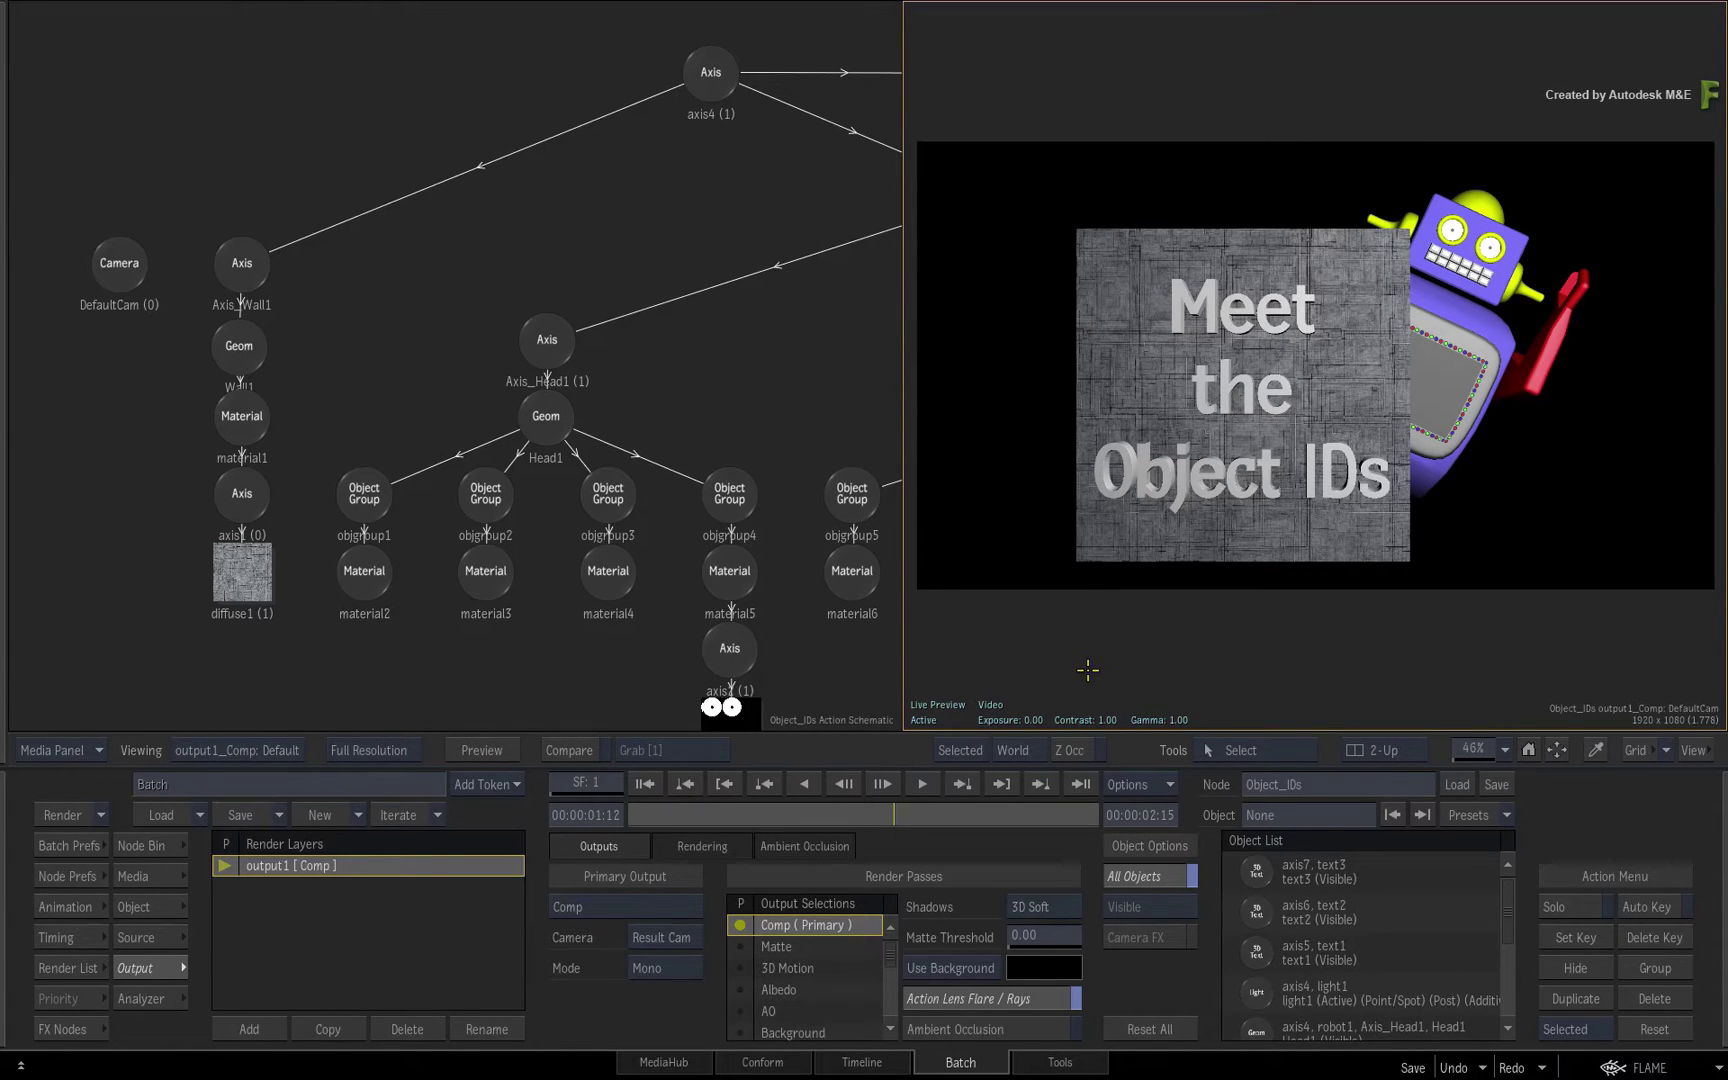
pyautogui.moveTo(887, 806); pyautogui.dragTo(965, 805)
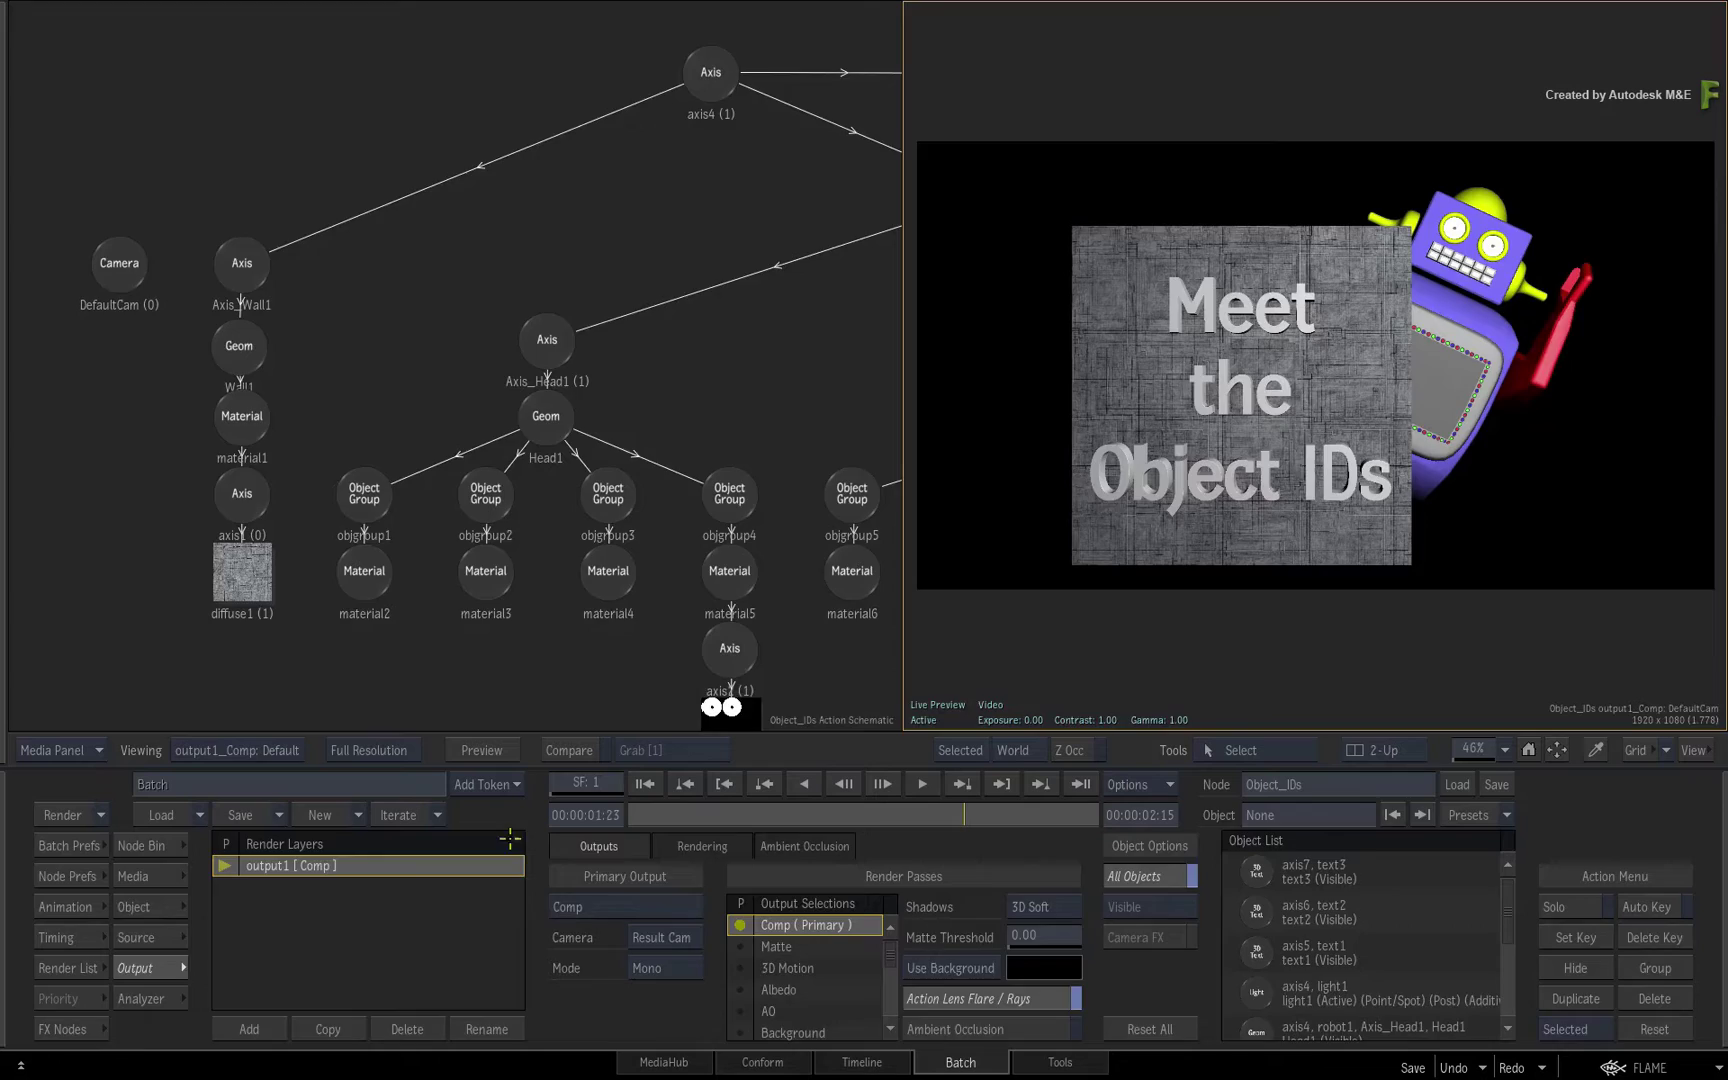
# Exit Action to Batch and load the ObjectMatte shader from the Matchbox library
pyautogui.press('Escape')
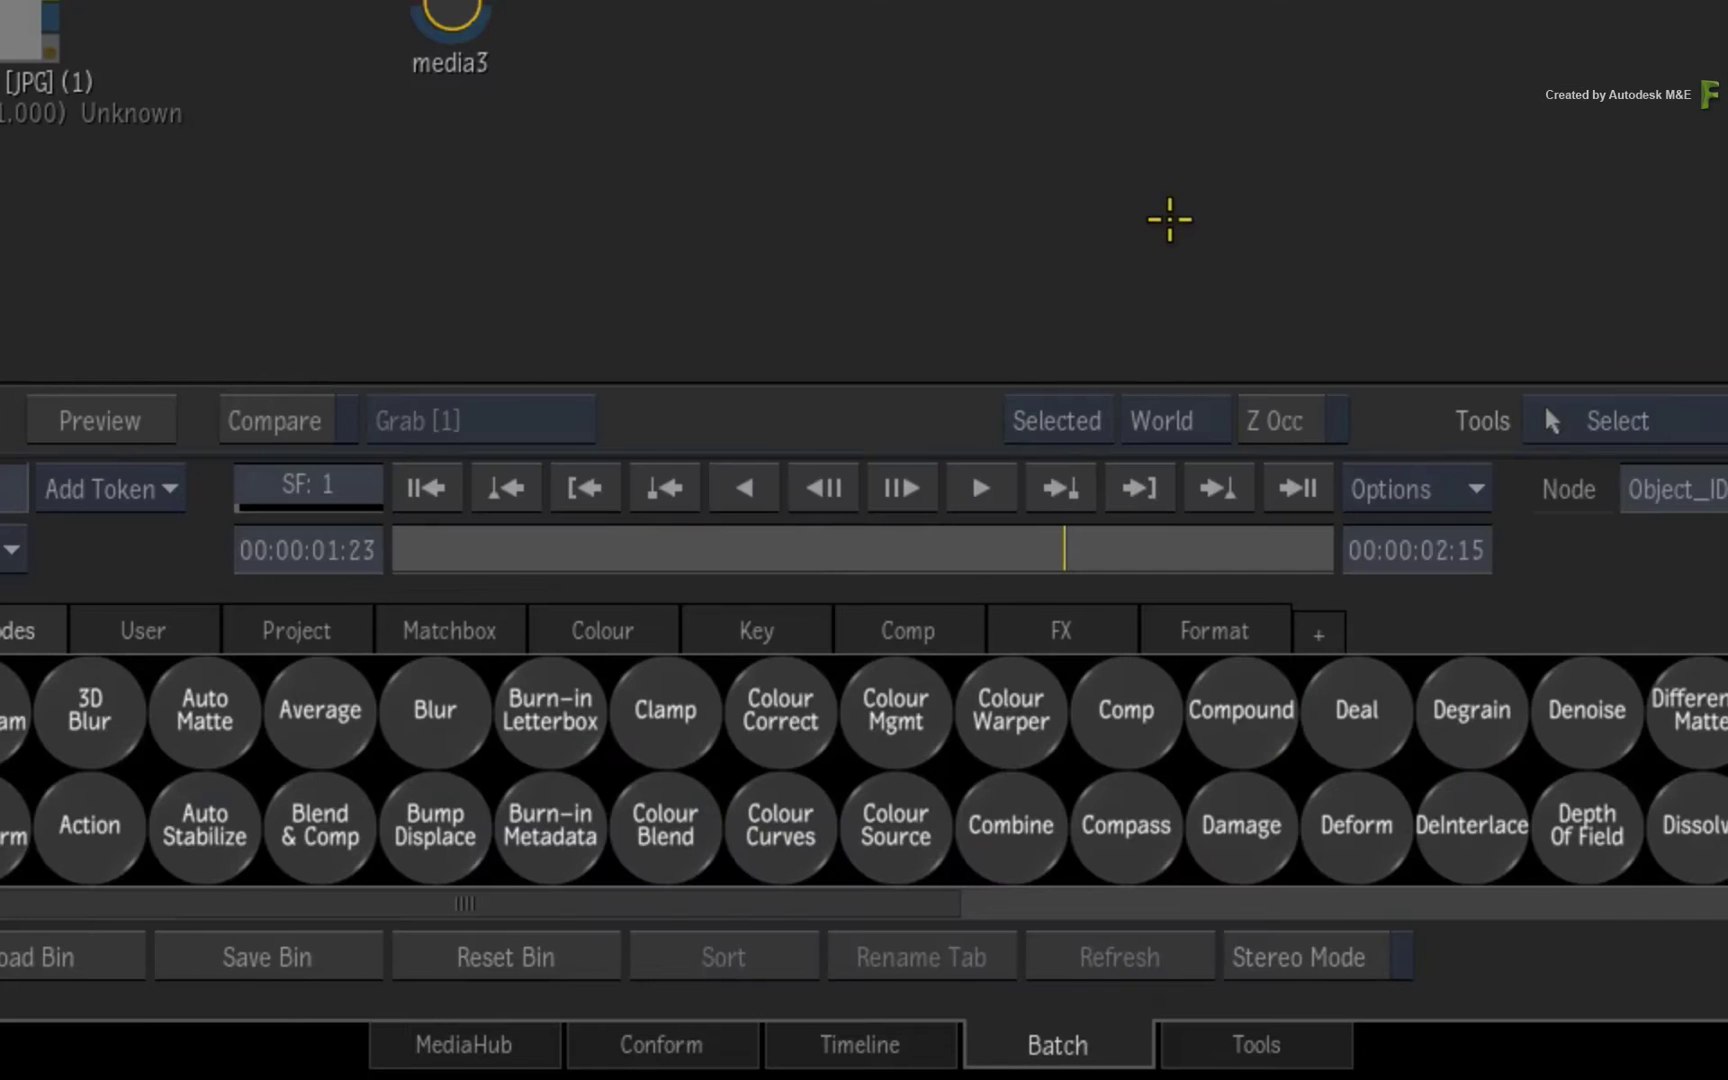
pyautogui.scroll(-5, 1346, 815)
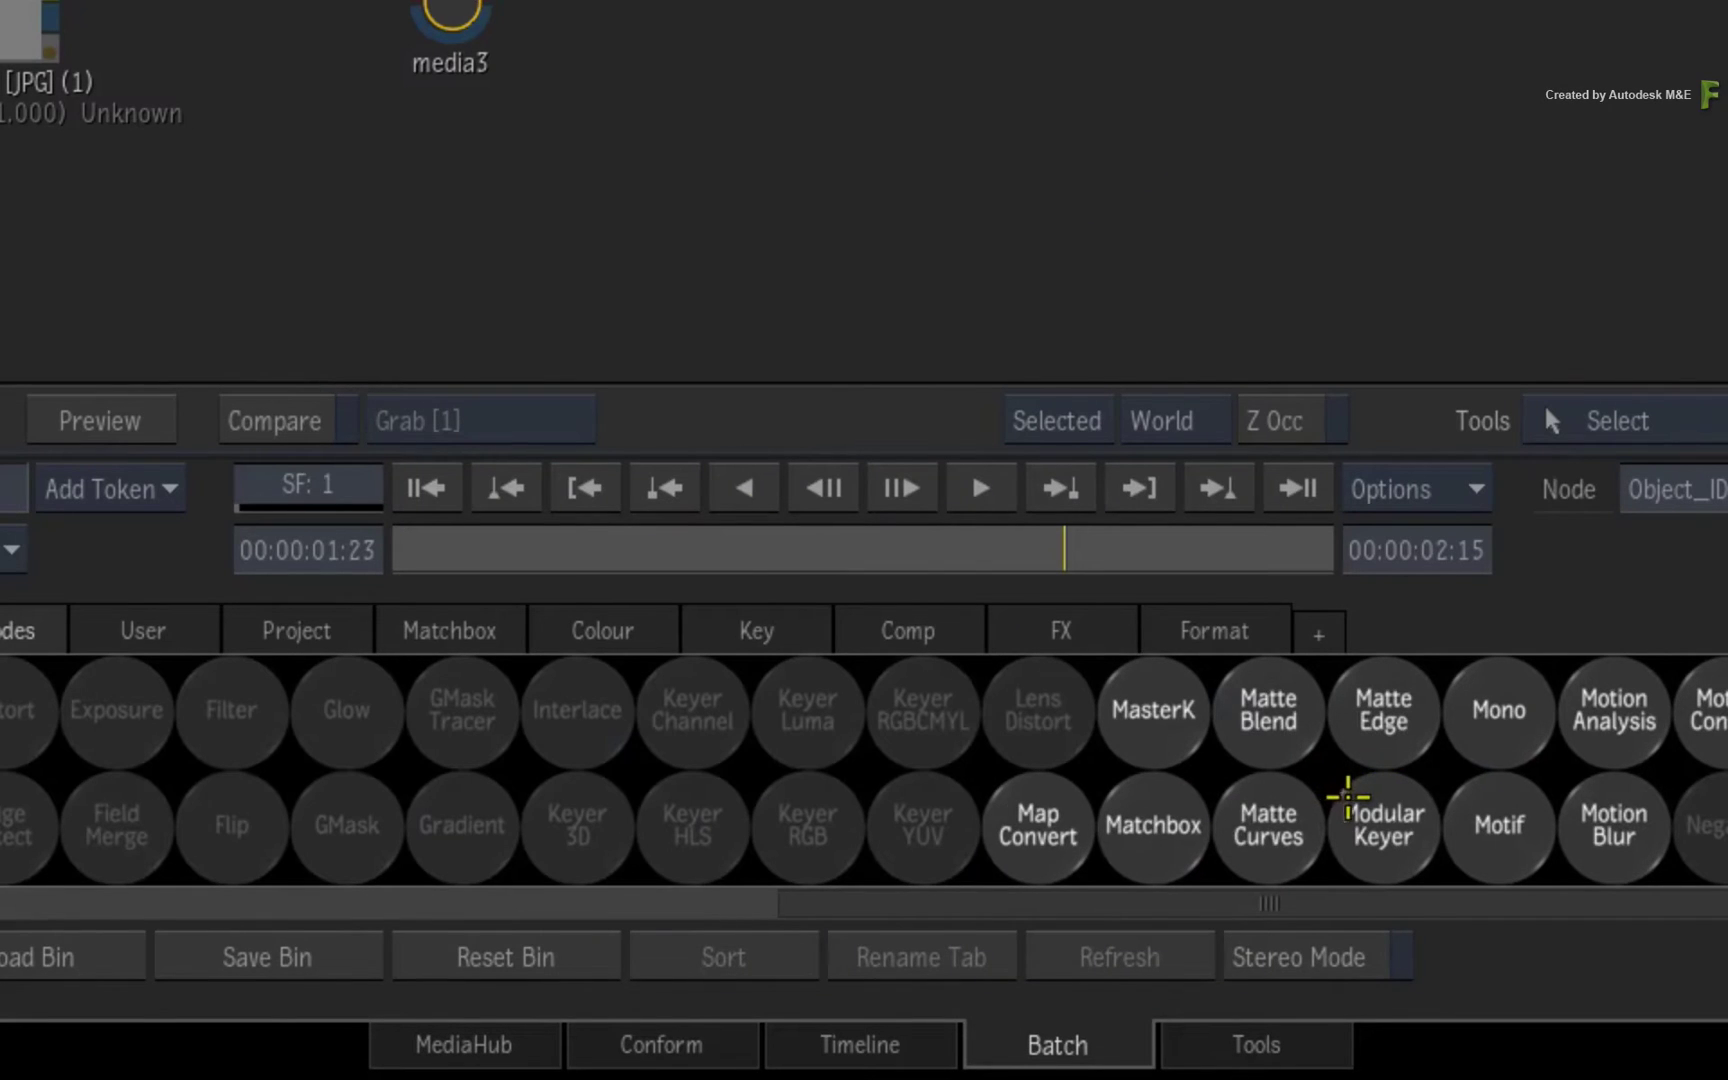
pyautogui.doubleClick(1155, 835)
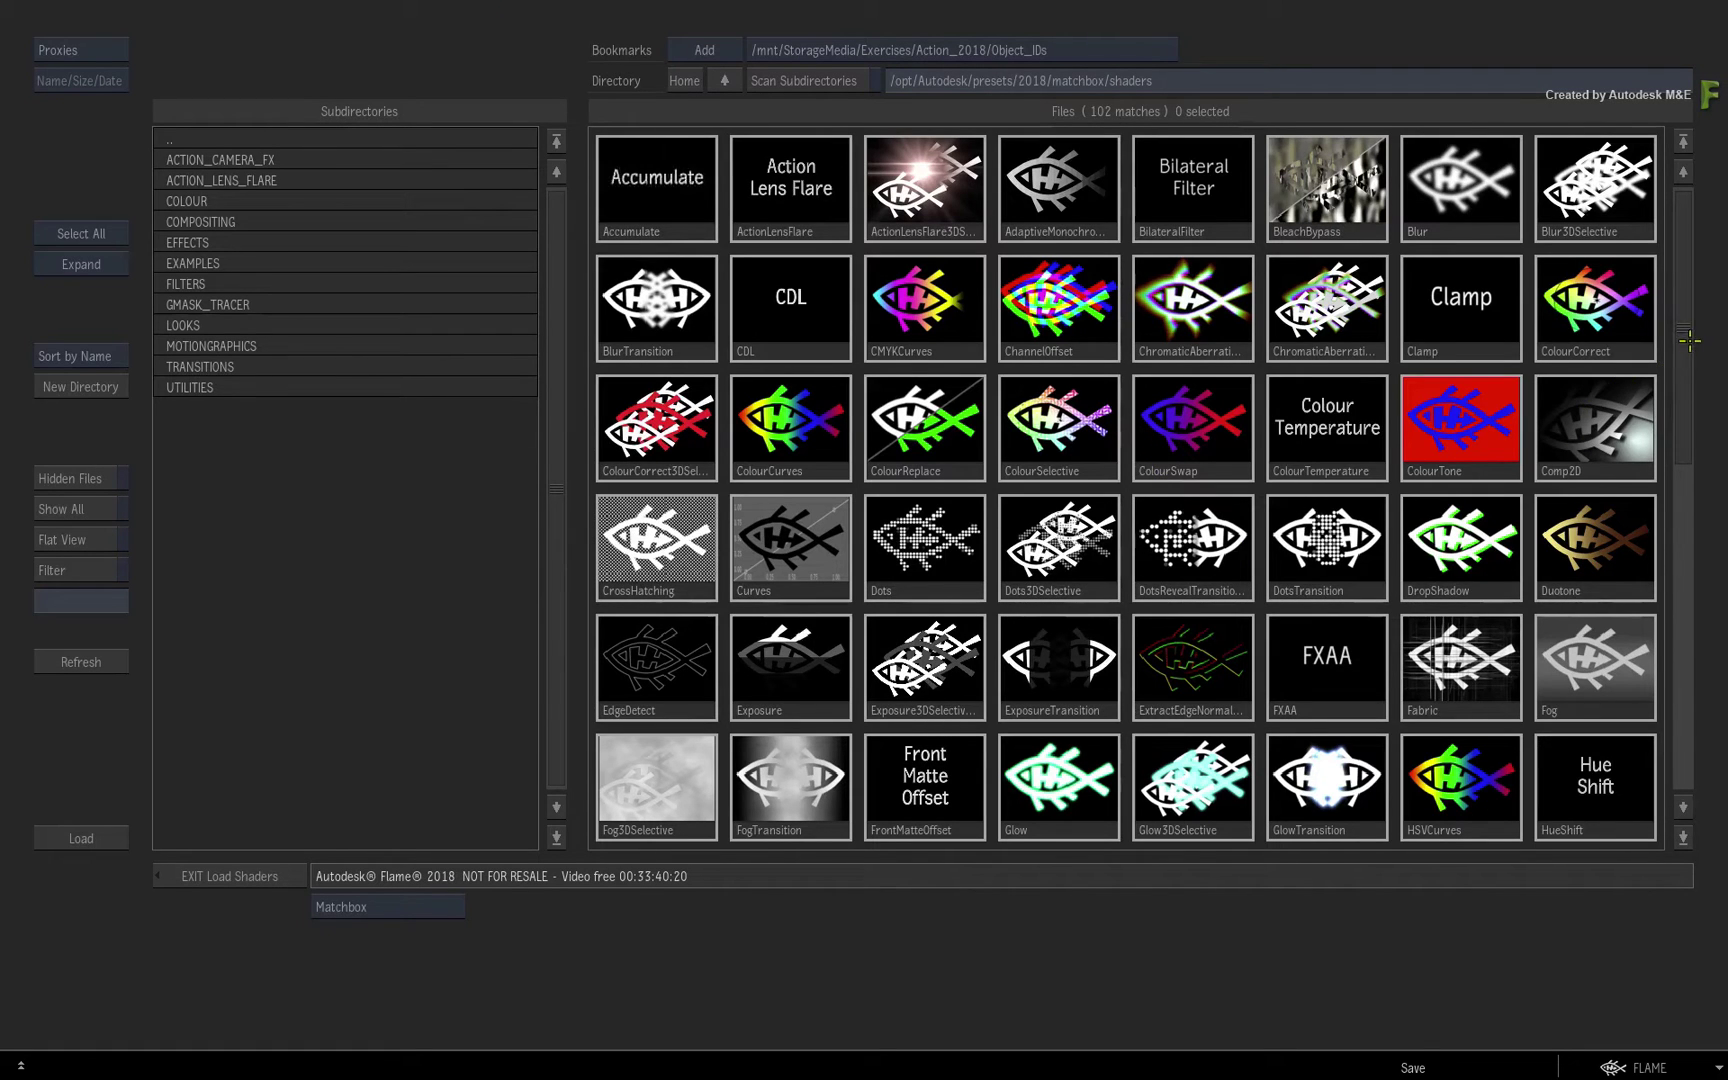
pyautogui.moveTo(1689, 341); pyautogui.dragTo(1716, 729)
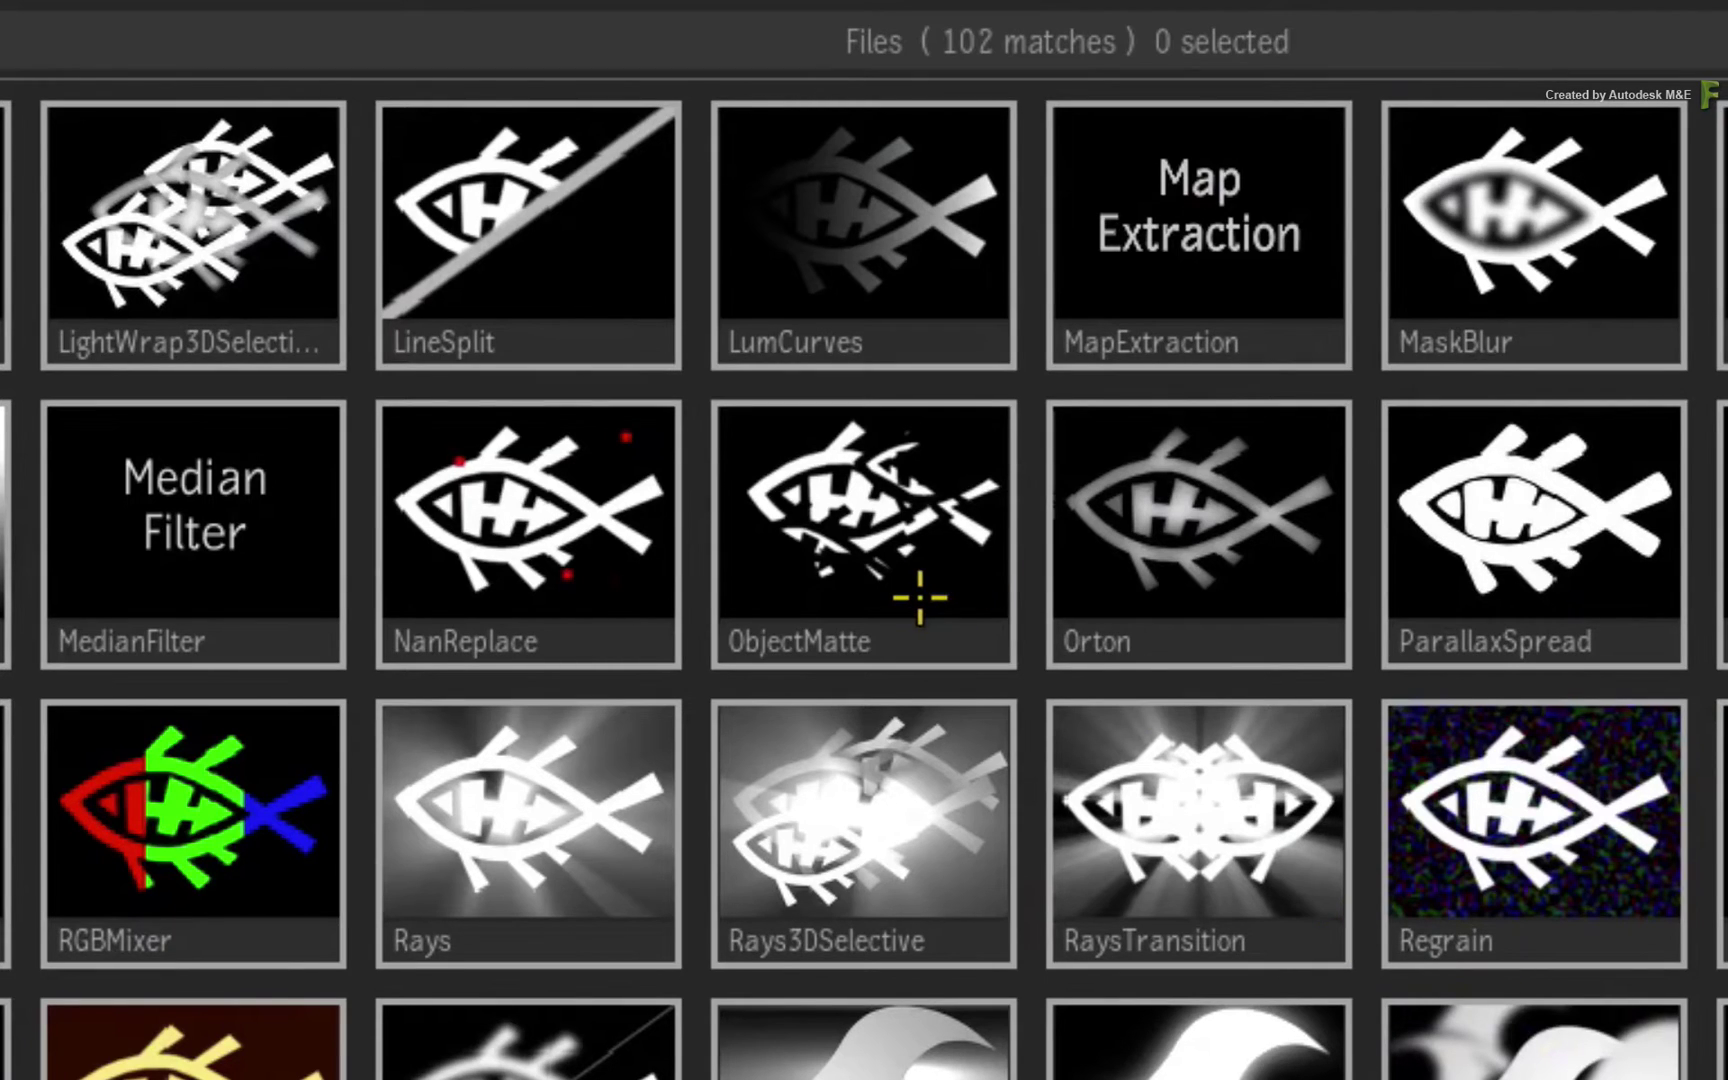
pyautogui.doubleClick(872, 594)
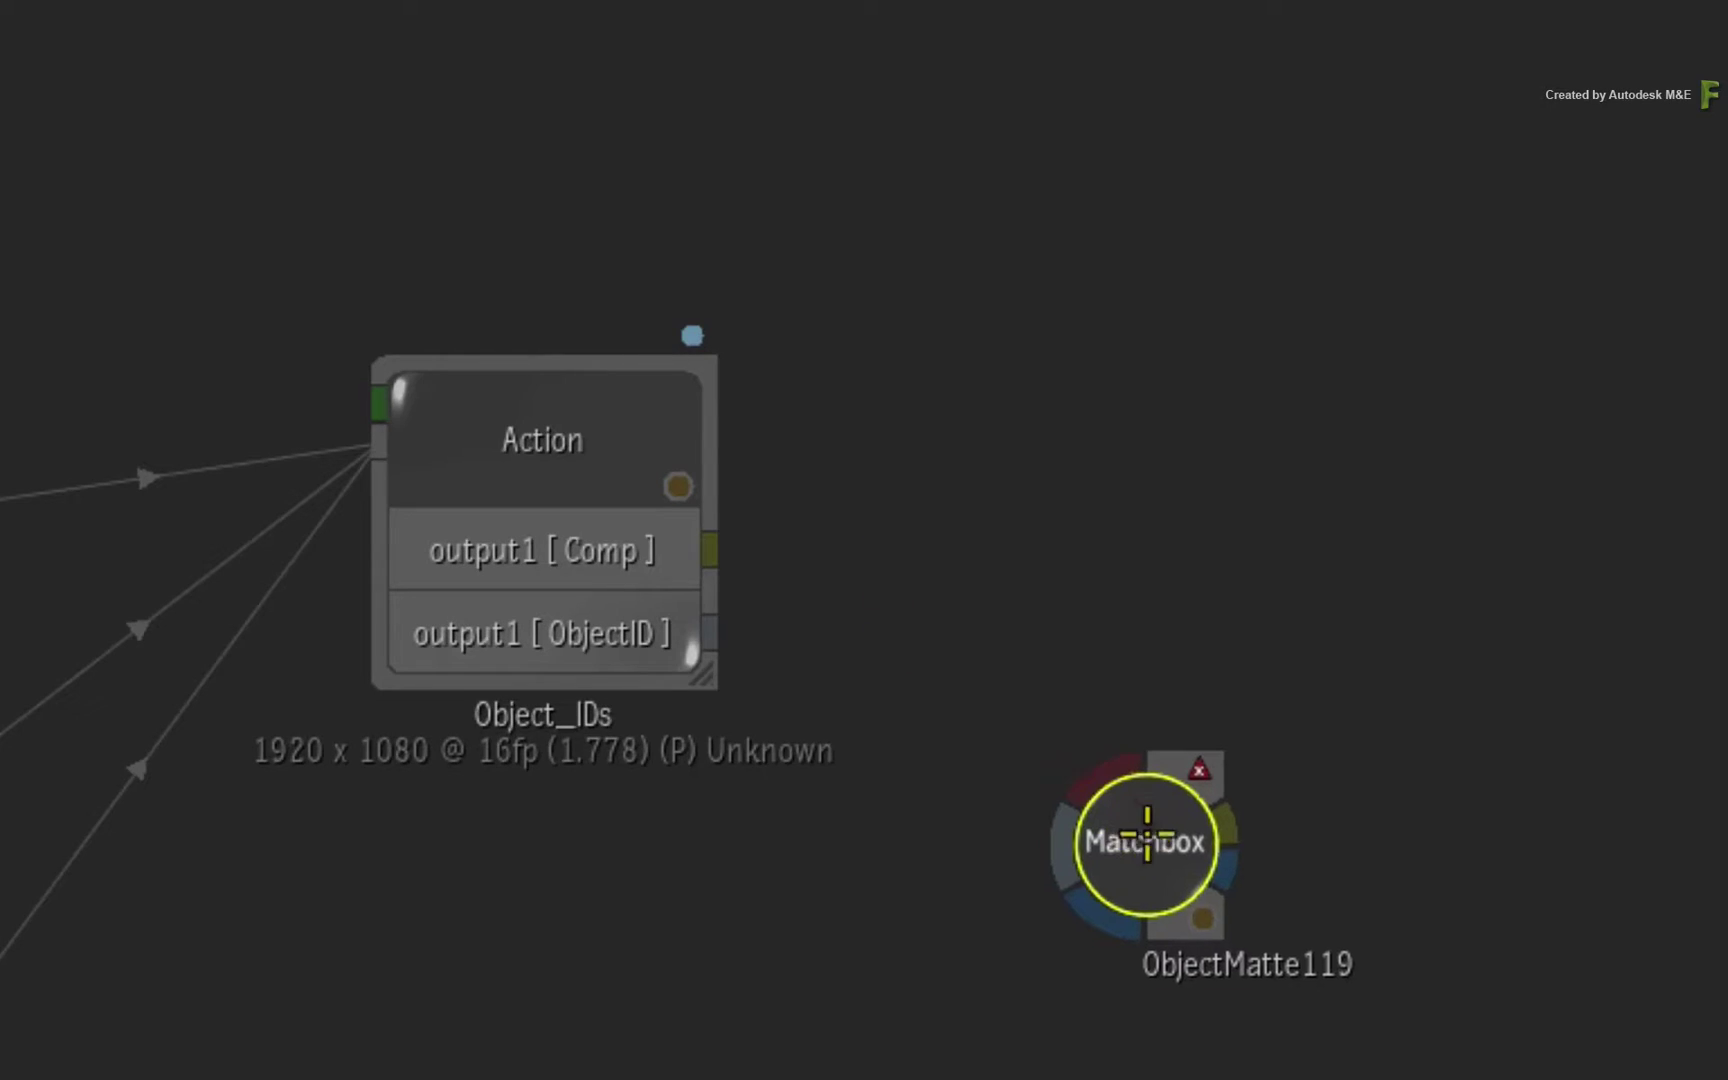
# Place ObjectMatte119 right of the Action node and connect the Comp output to its first input
pyautogui.click(1176, 628)
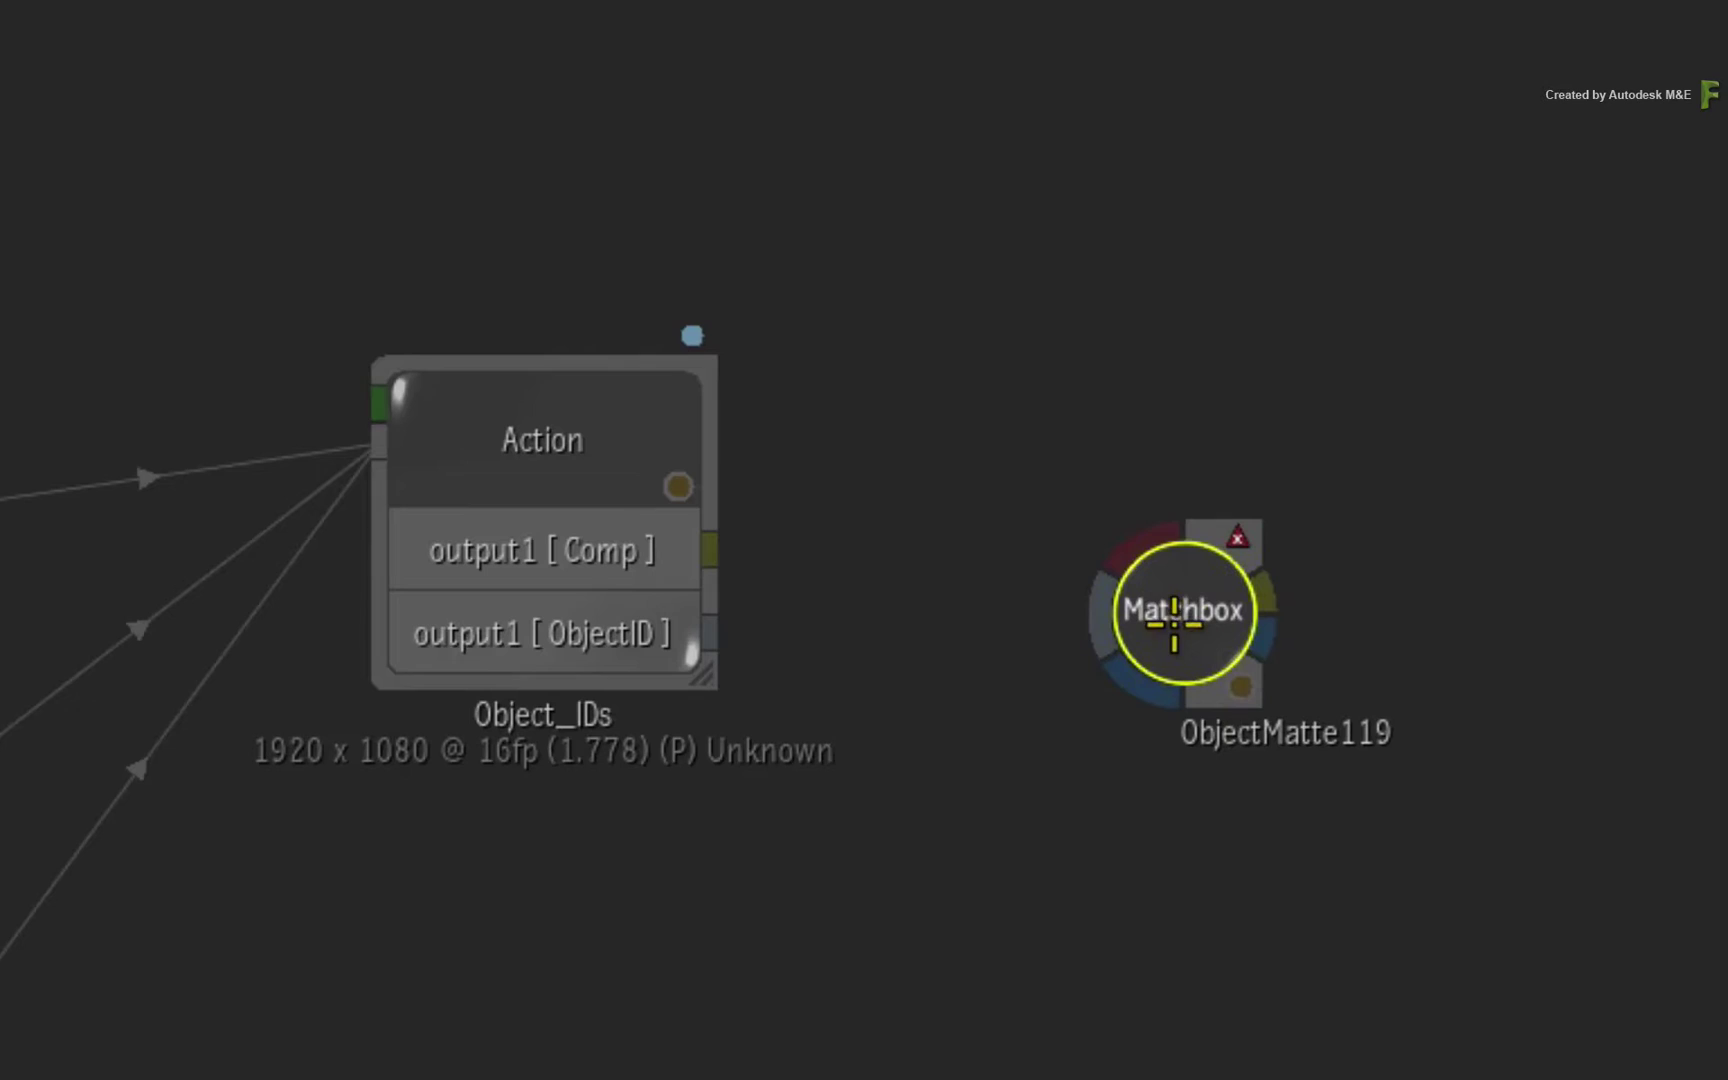
pyautogui.moveTo(1174, 624); pyautogui.dragTo(1226, 608)
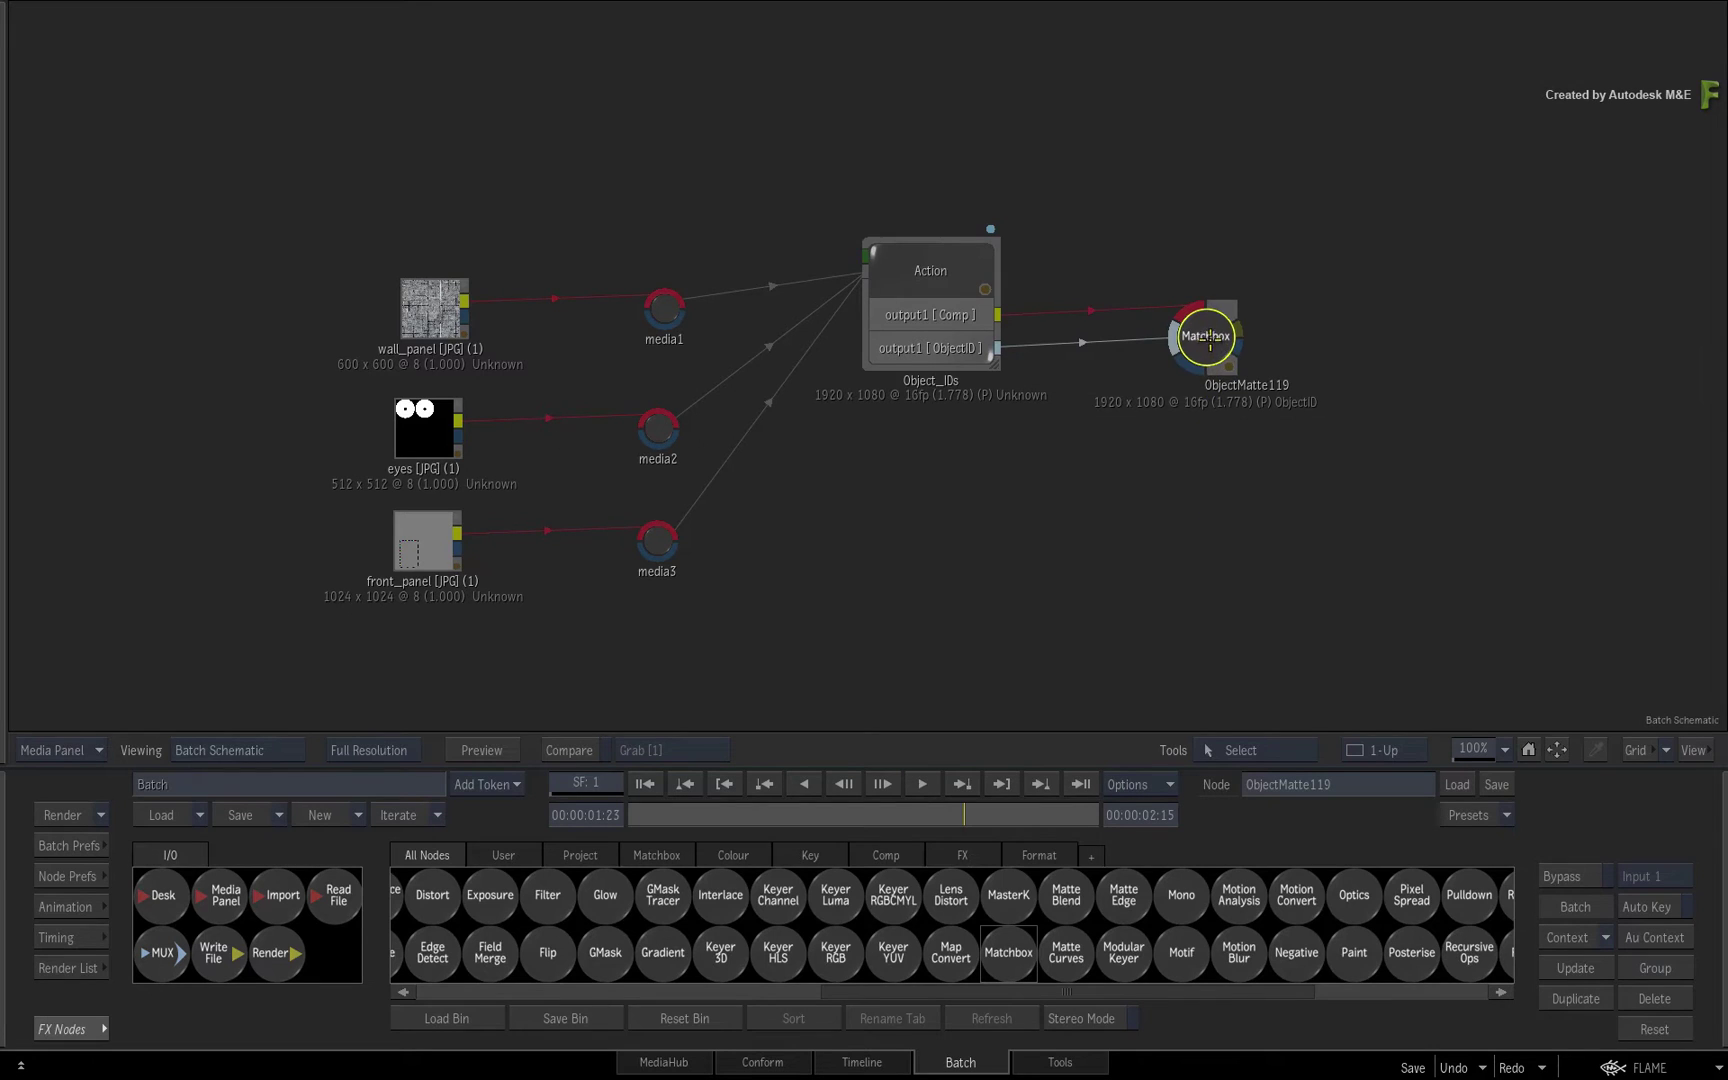
pyautogui.moveTo(1207, 337); pyautogui.dragTo(1200, 410)
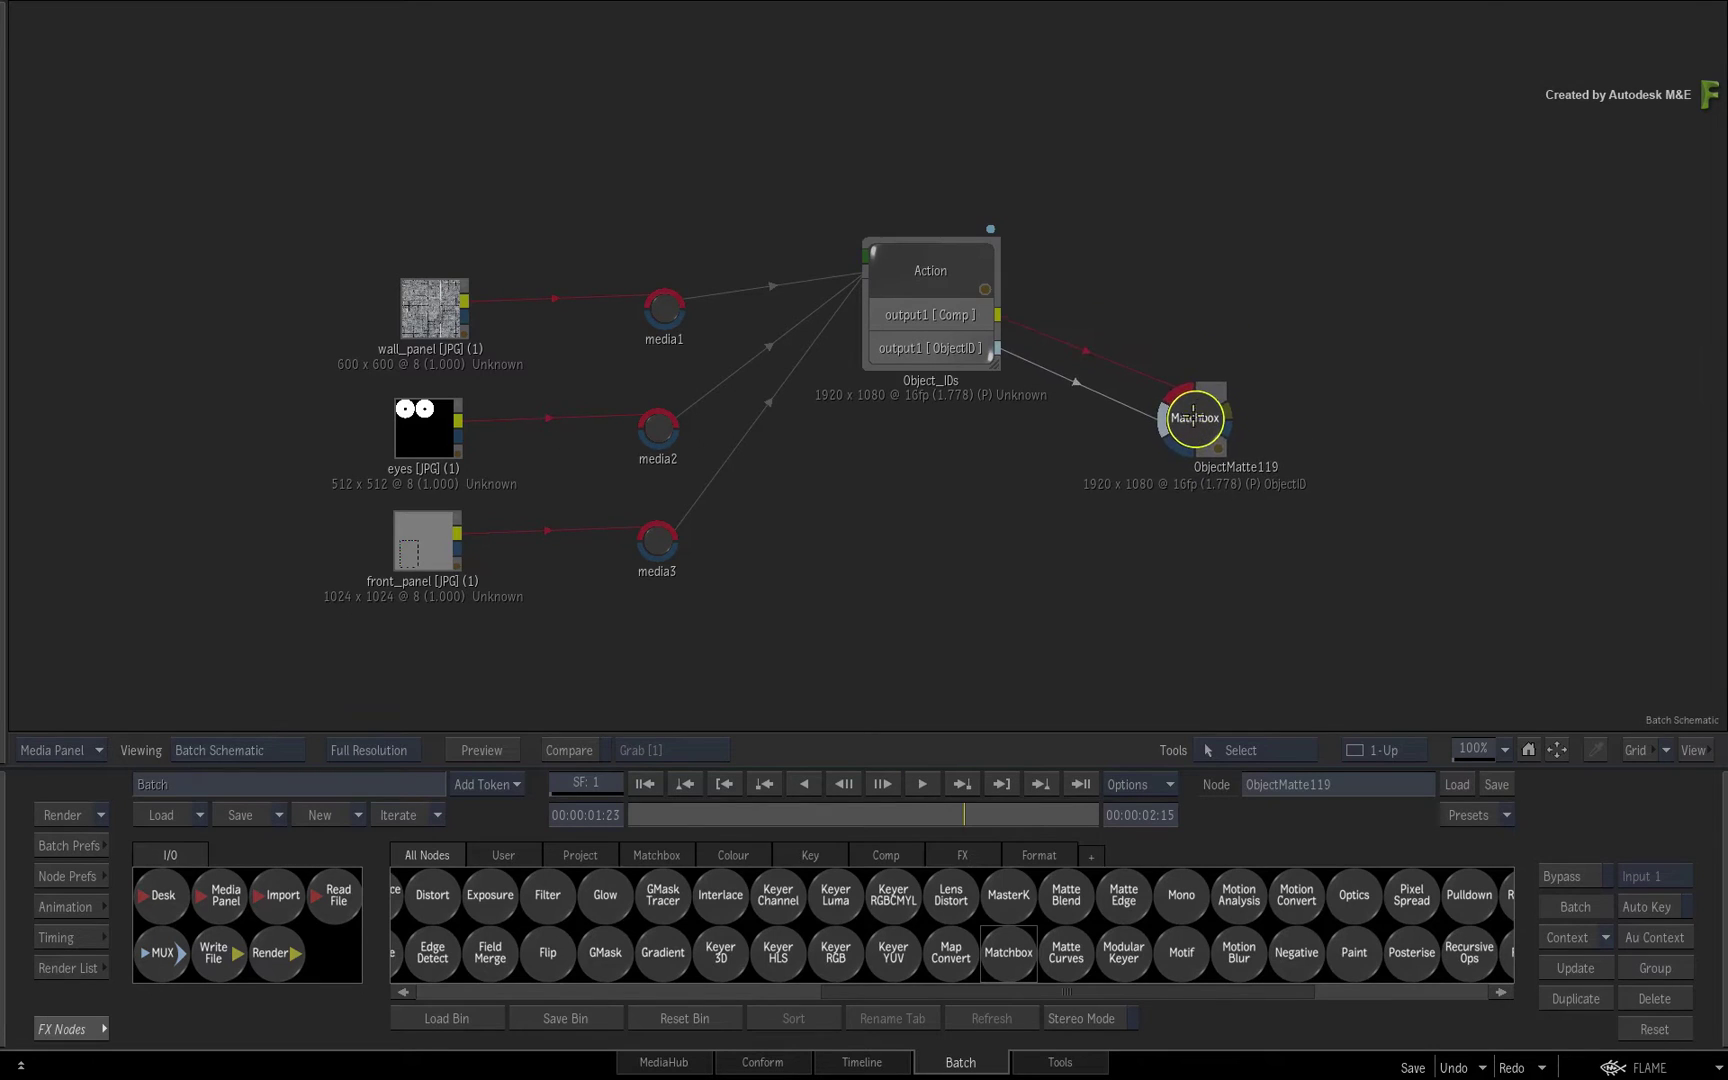
# Open ObjectMatte119's editor and turn on Object ID Viewing
pyautogui.doubleClick(1185, 415)
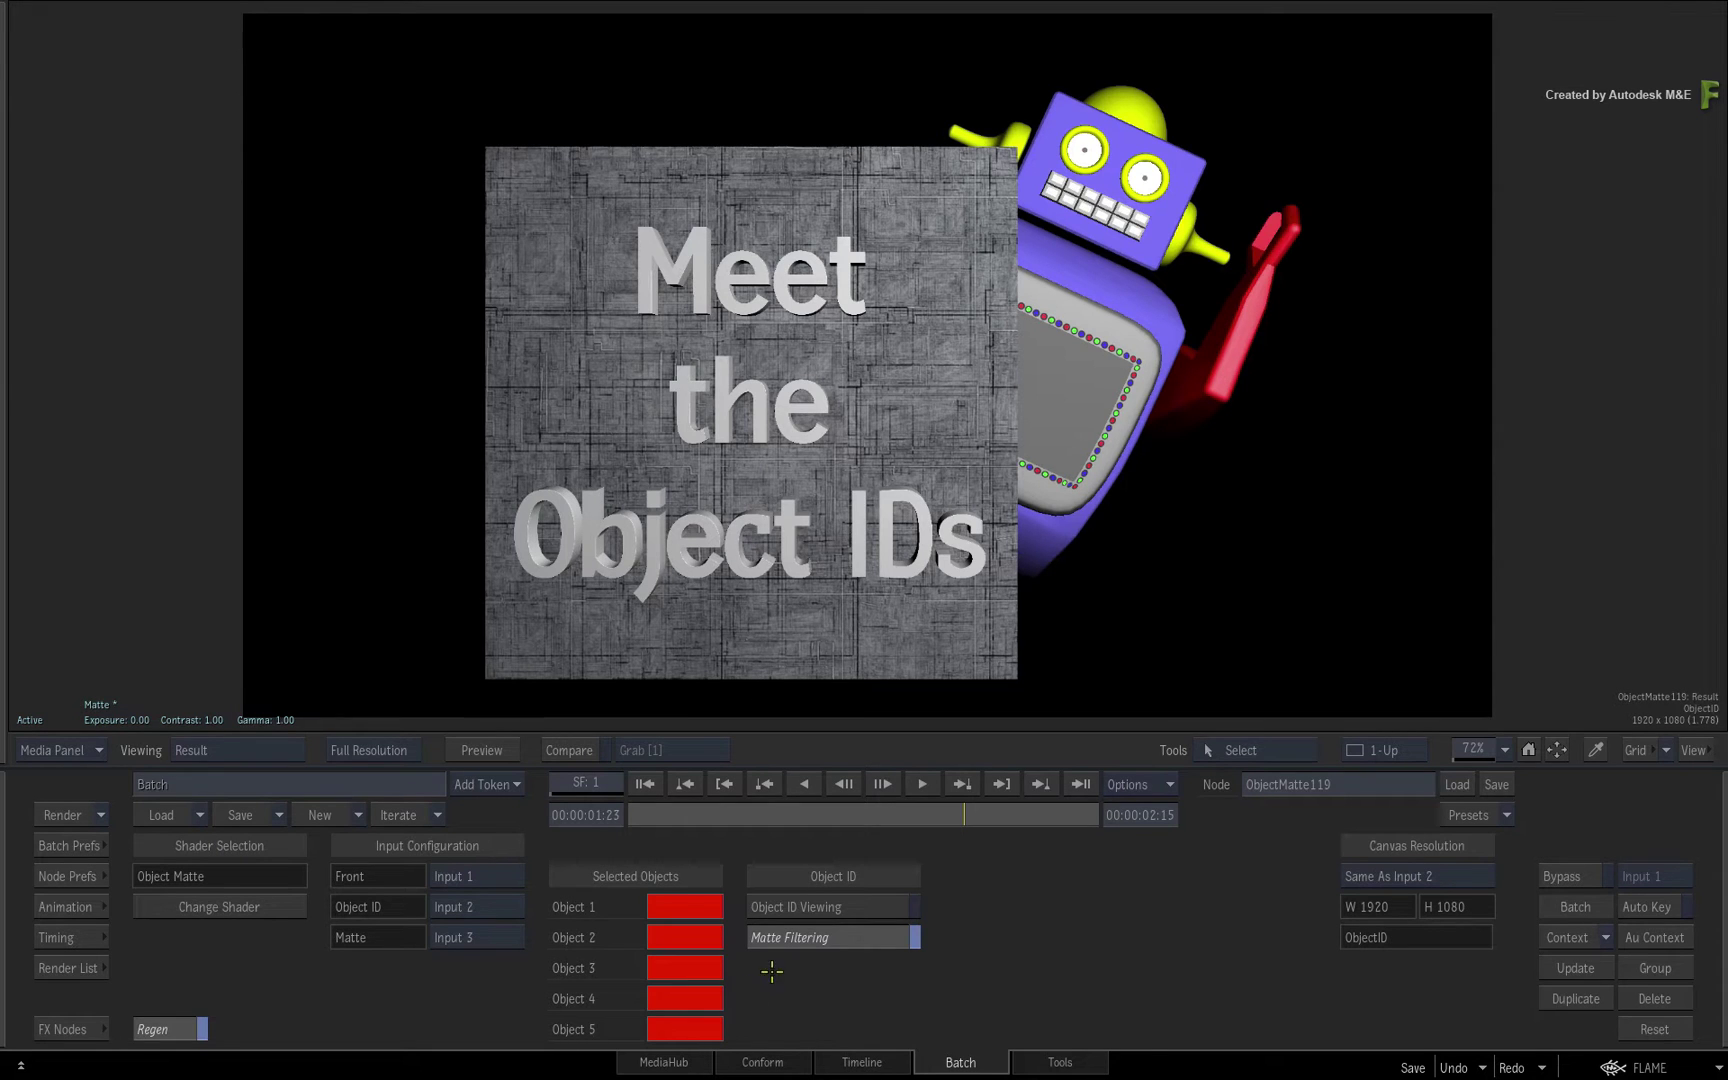
pyautogui.click(865, 904)
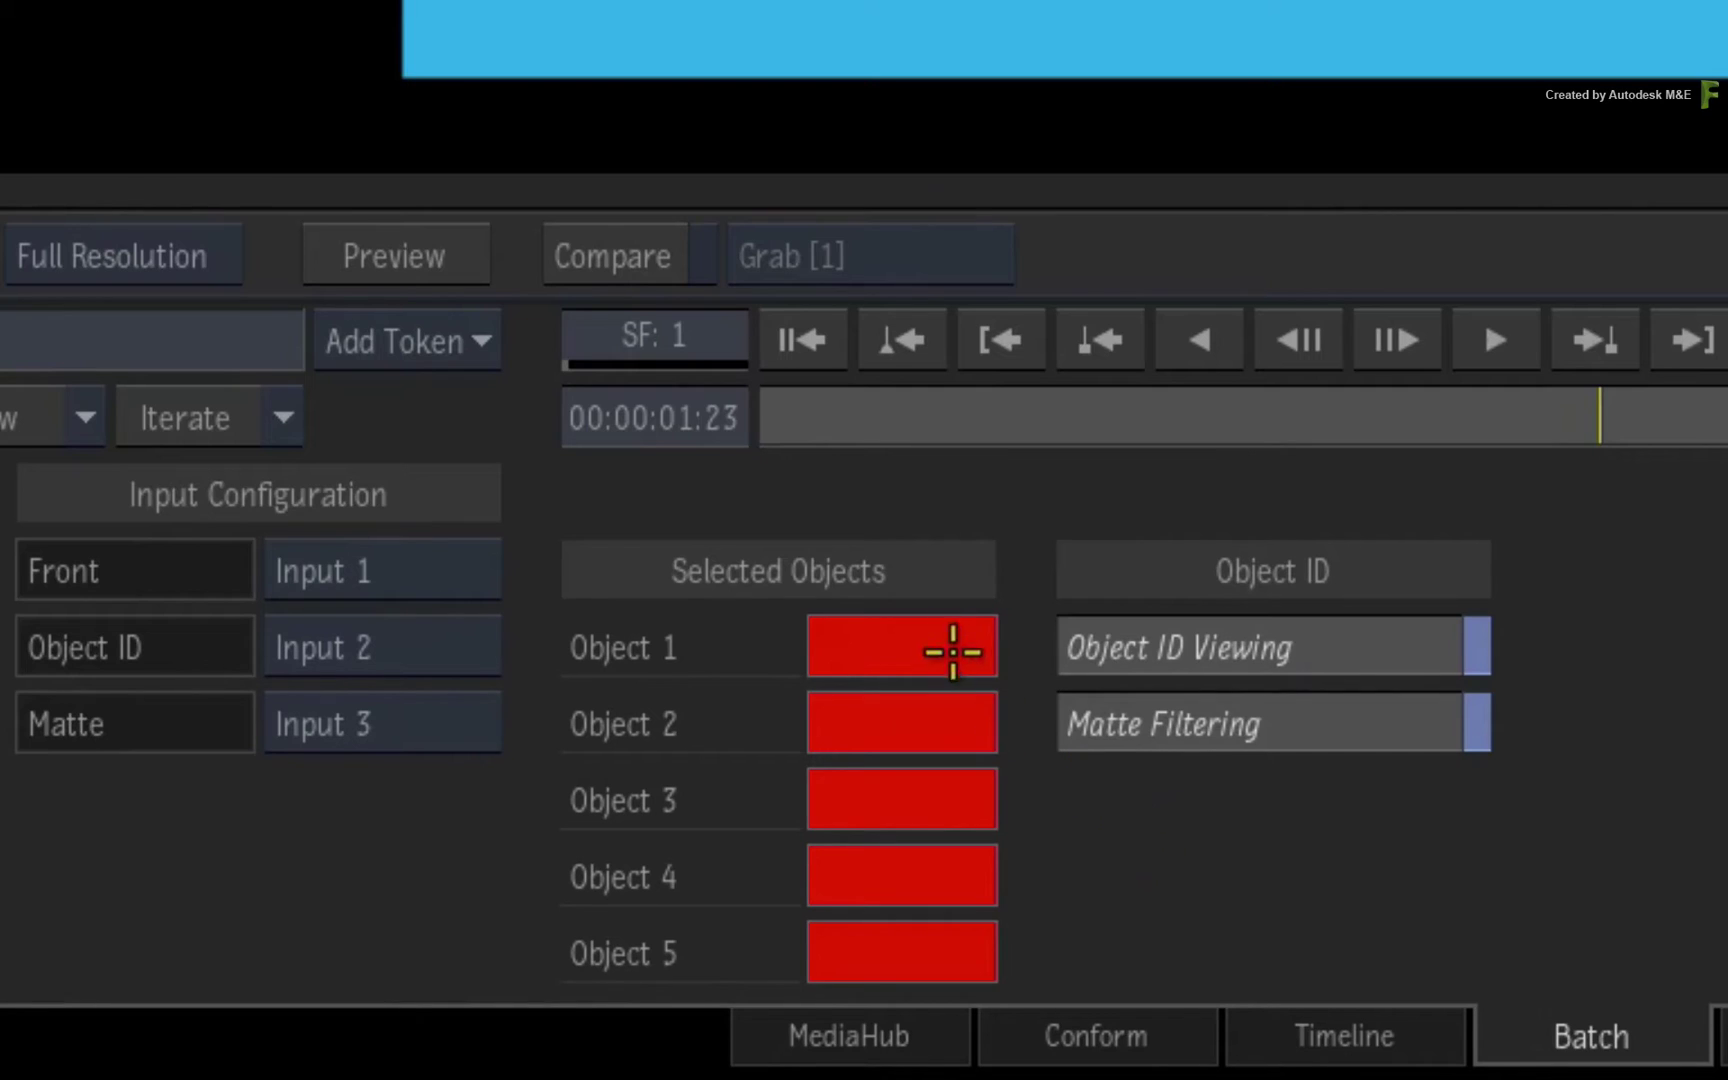
# Switch colour values to 16-bit fp and set Object 1 to the robot head's cyan
pyautogui.click(923, 632)
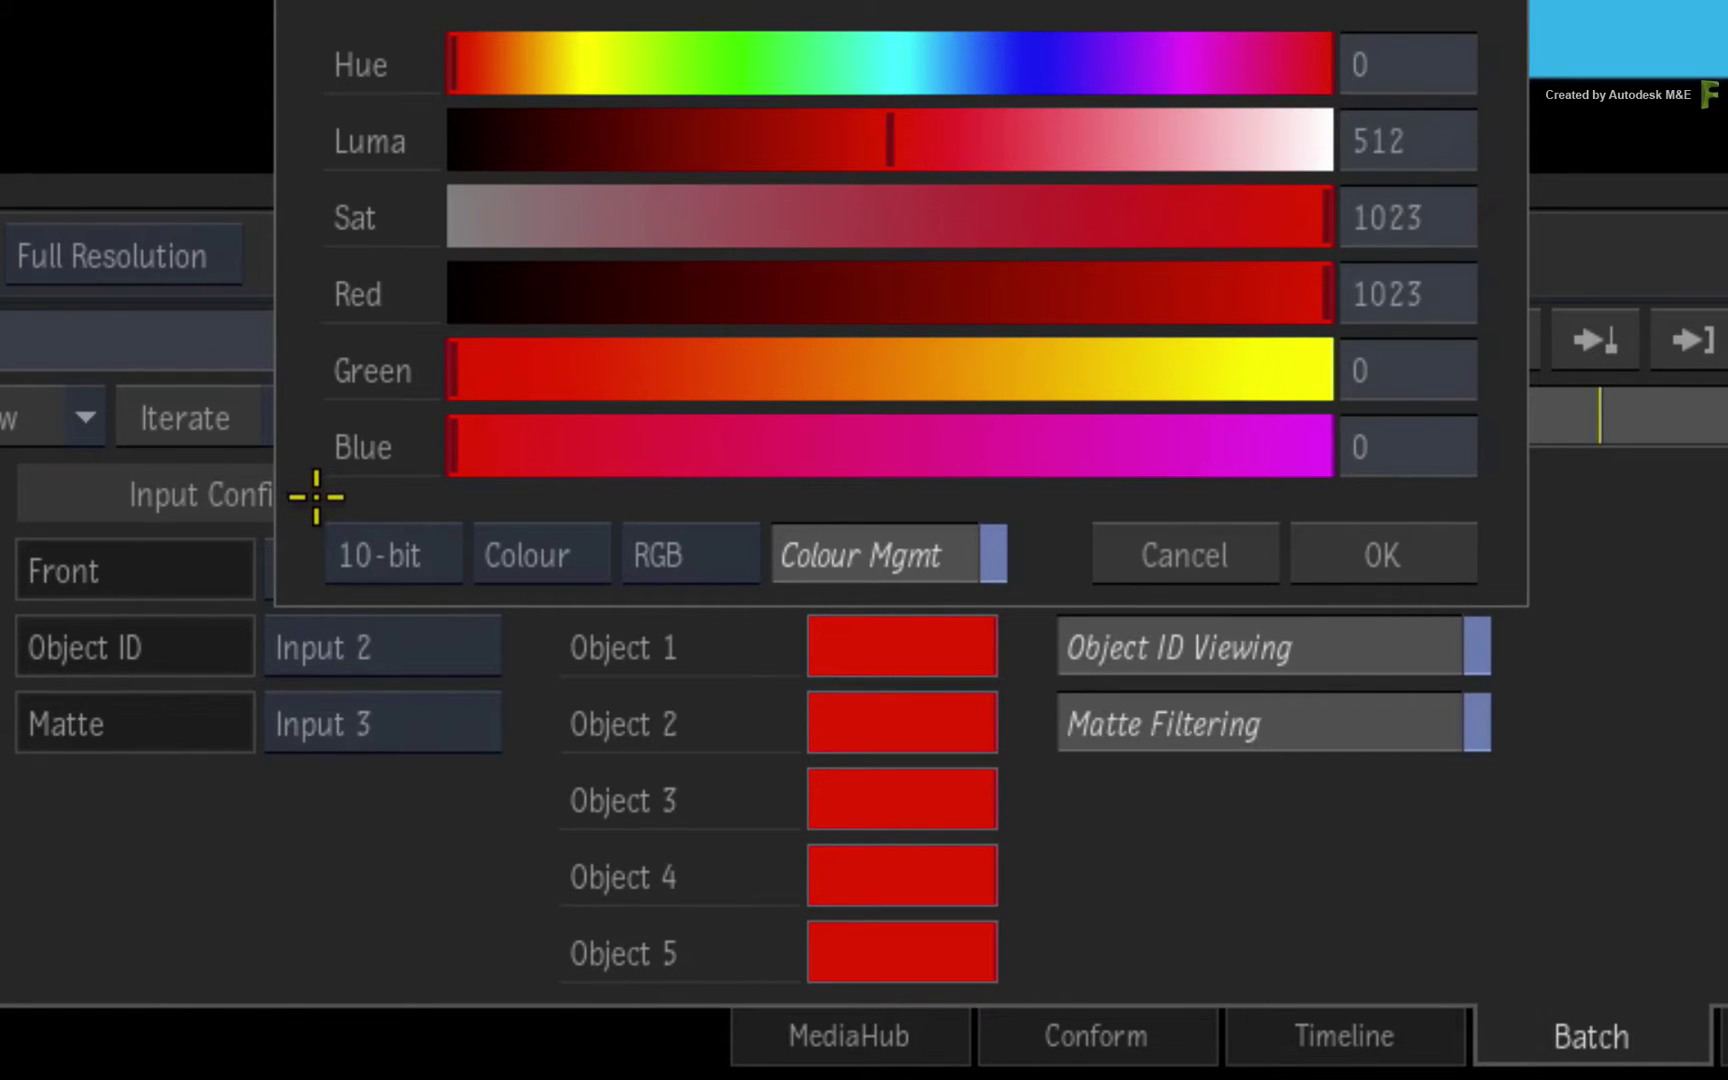
pyautogui.click(372, 553)
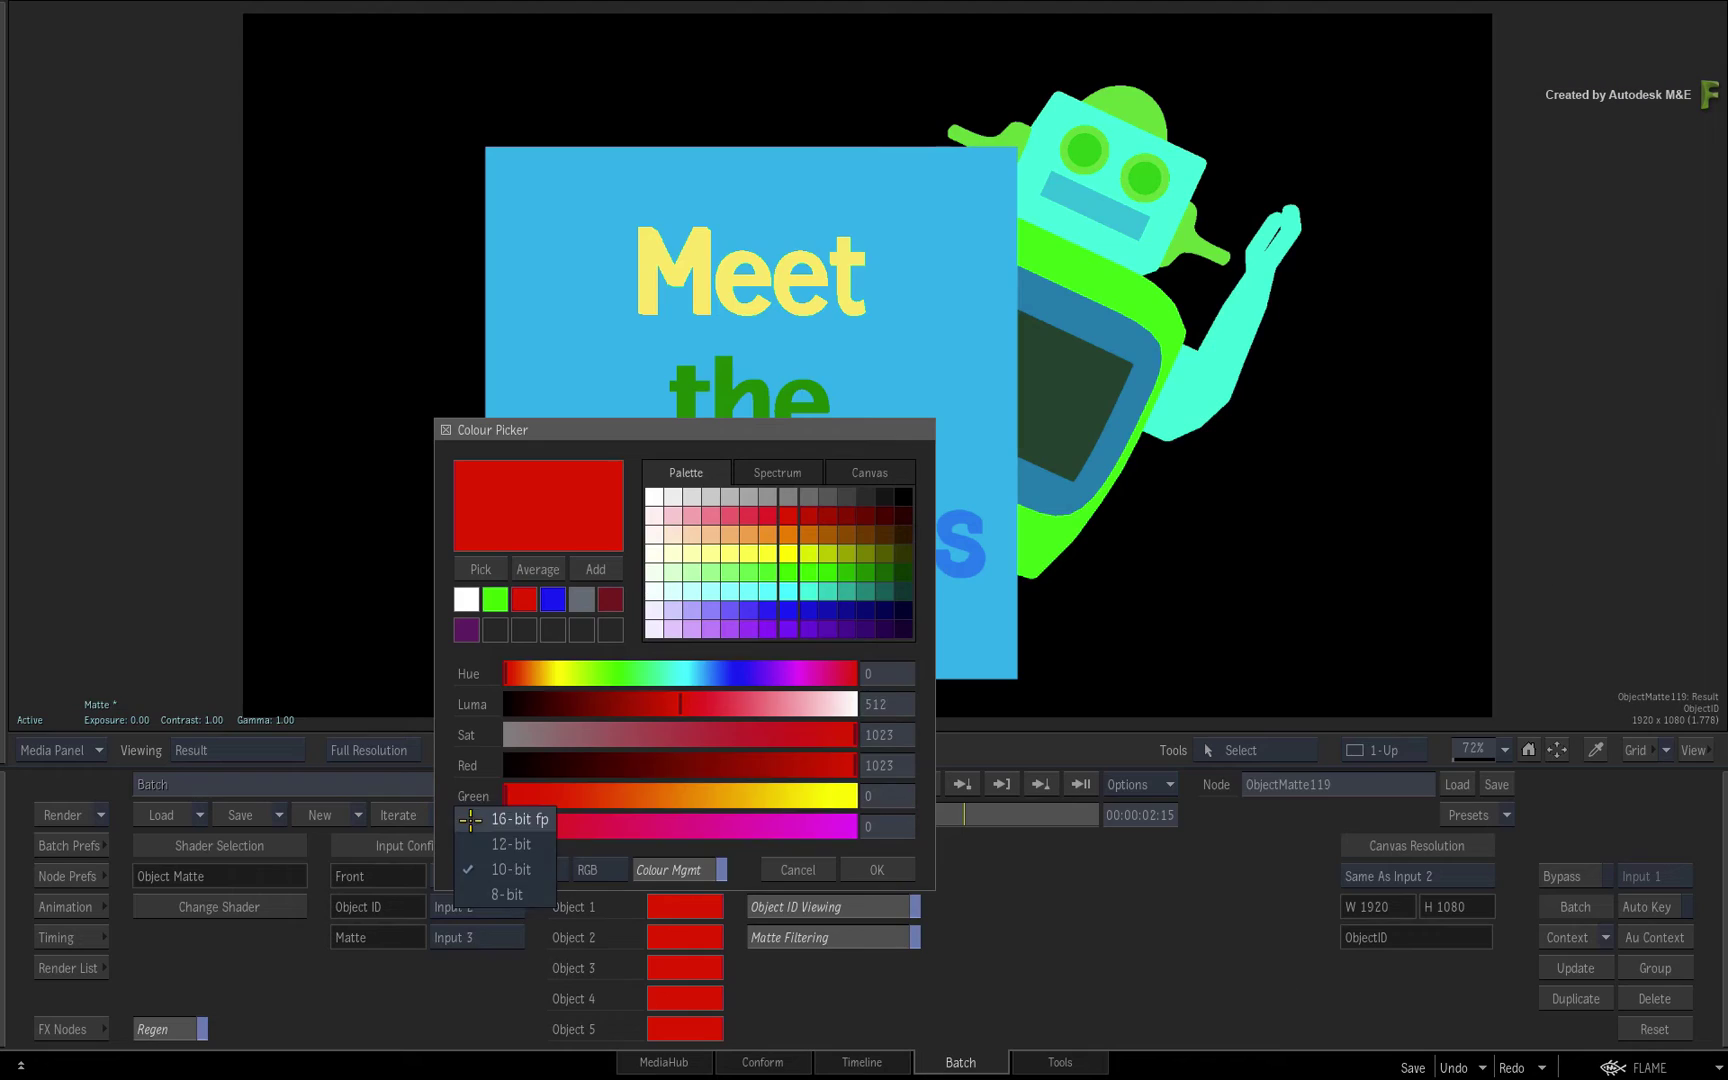
pyautogui.click(368, 431)
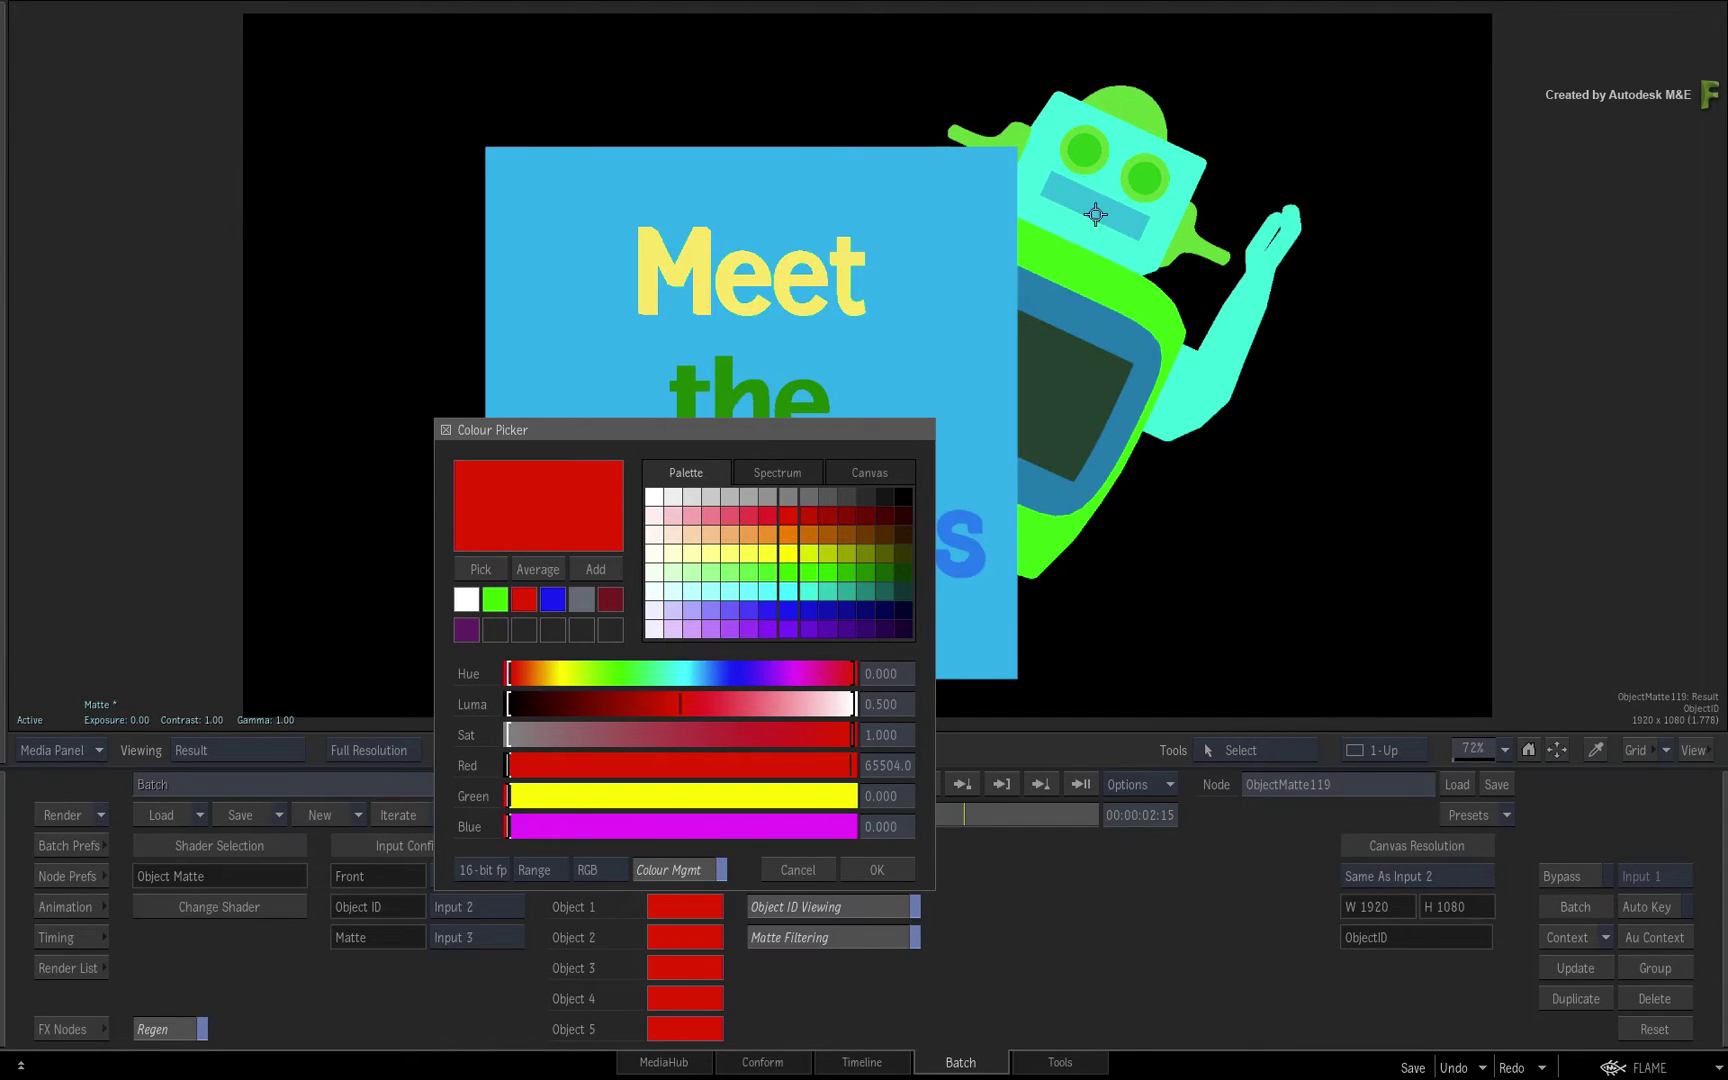
pyautogui.click(1058, 107)
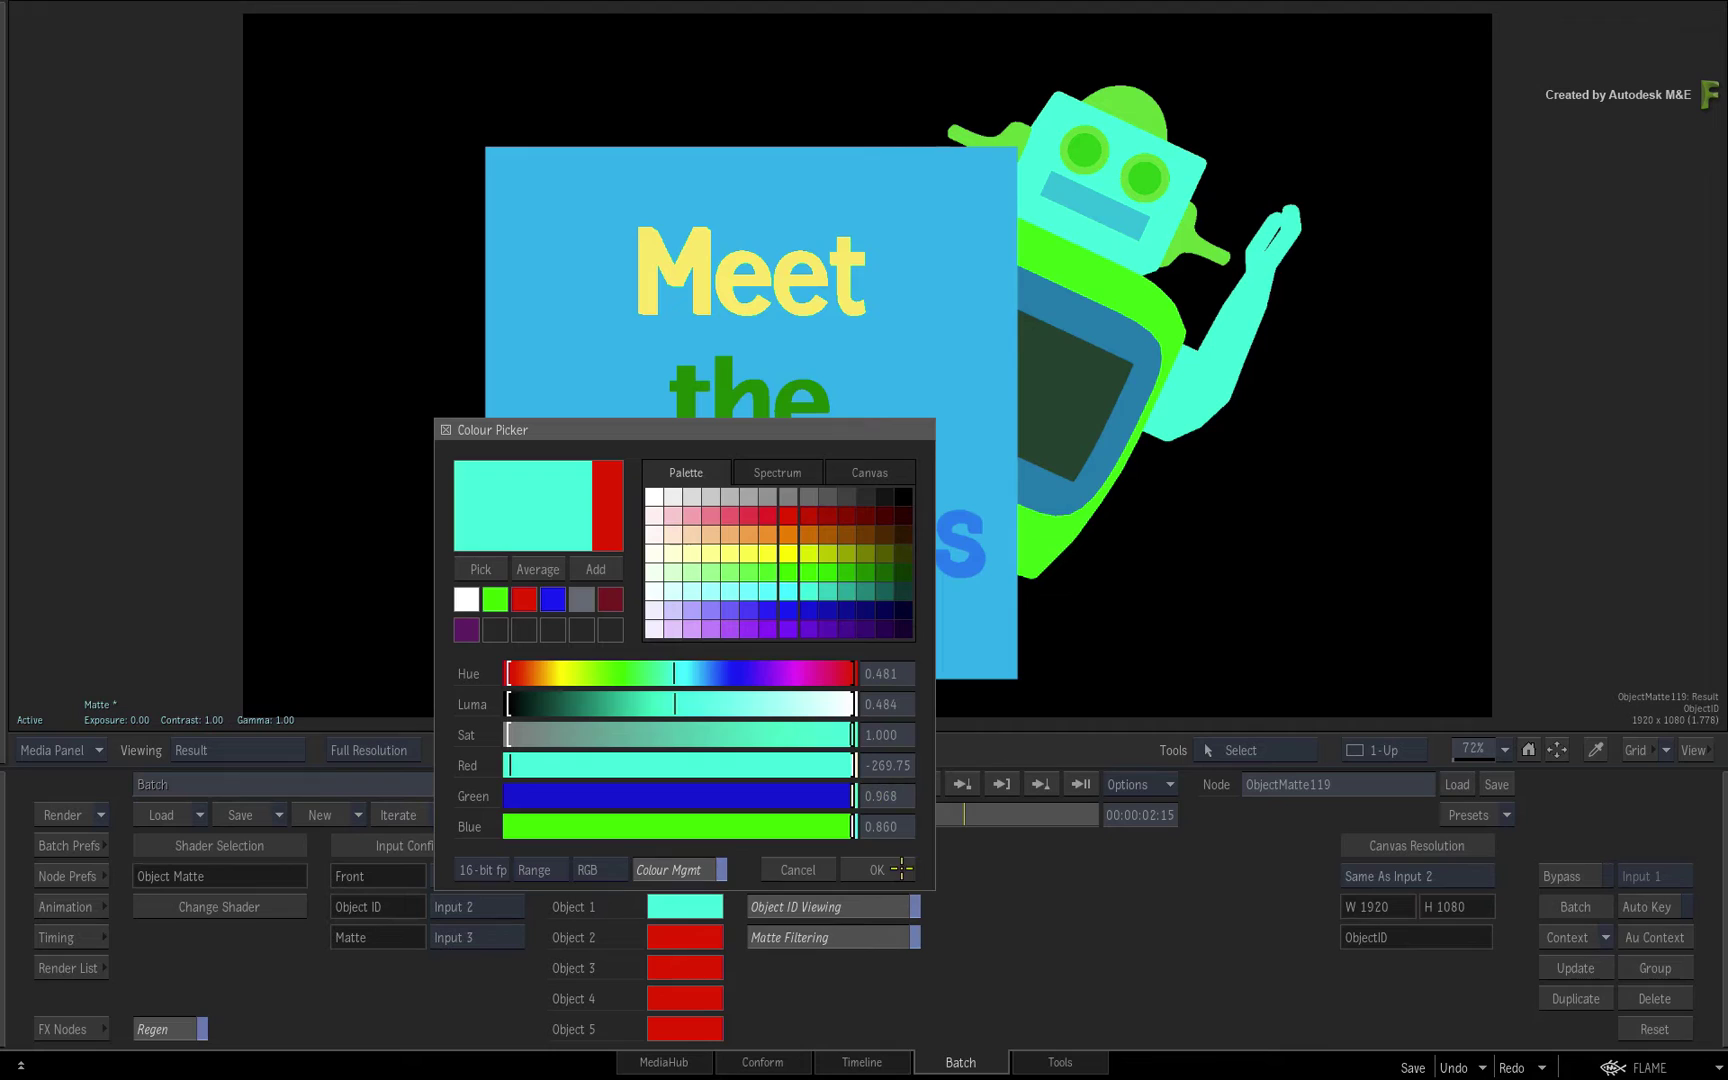
pyautogui.click(880, 868)
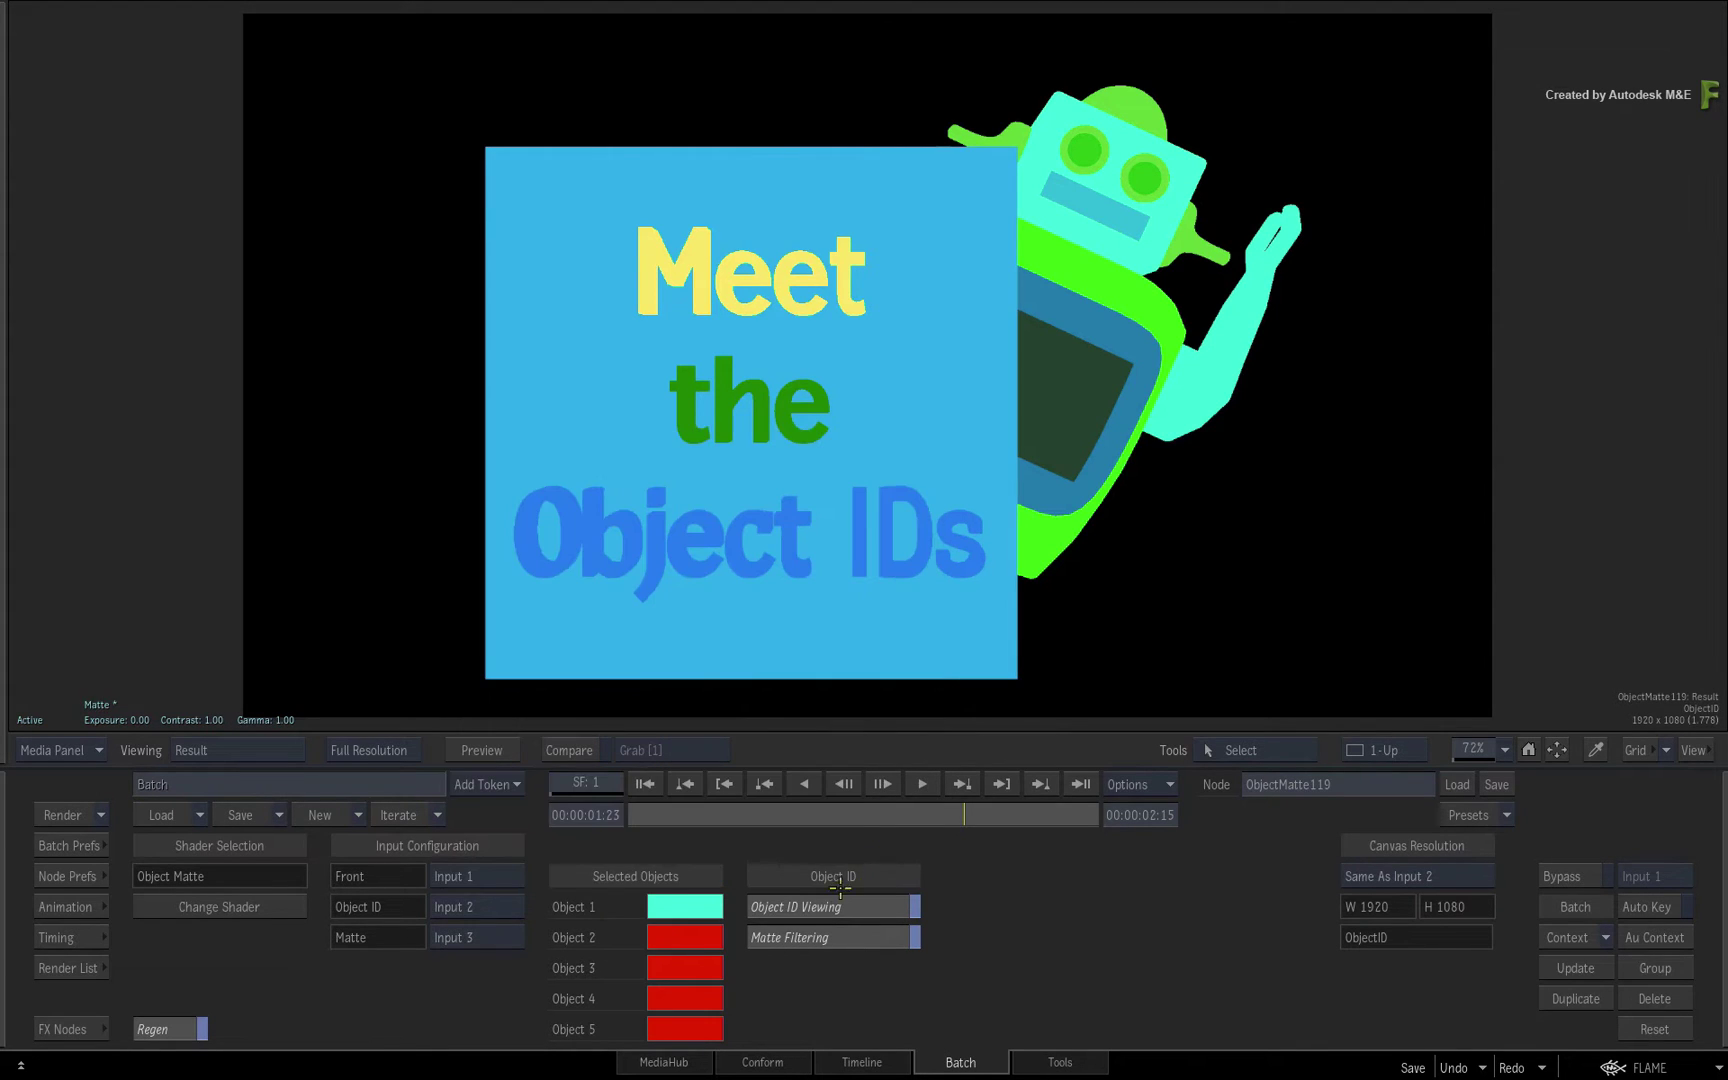
# Pick Objects 2–4 from the robot: green dome, cyan, and green eye
pyautogui.click(672, 933)
pyautogui.click(481, 600)
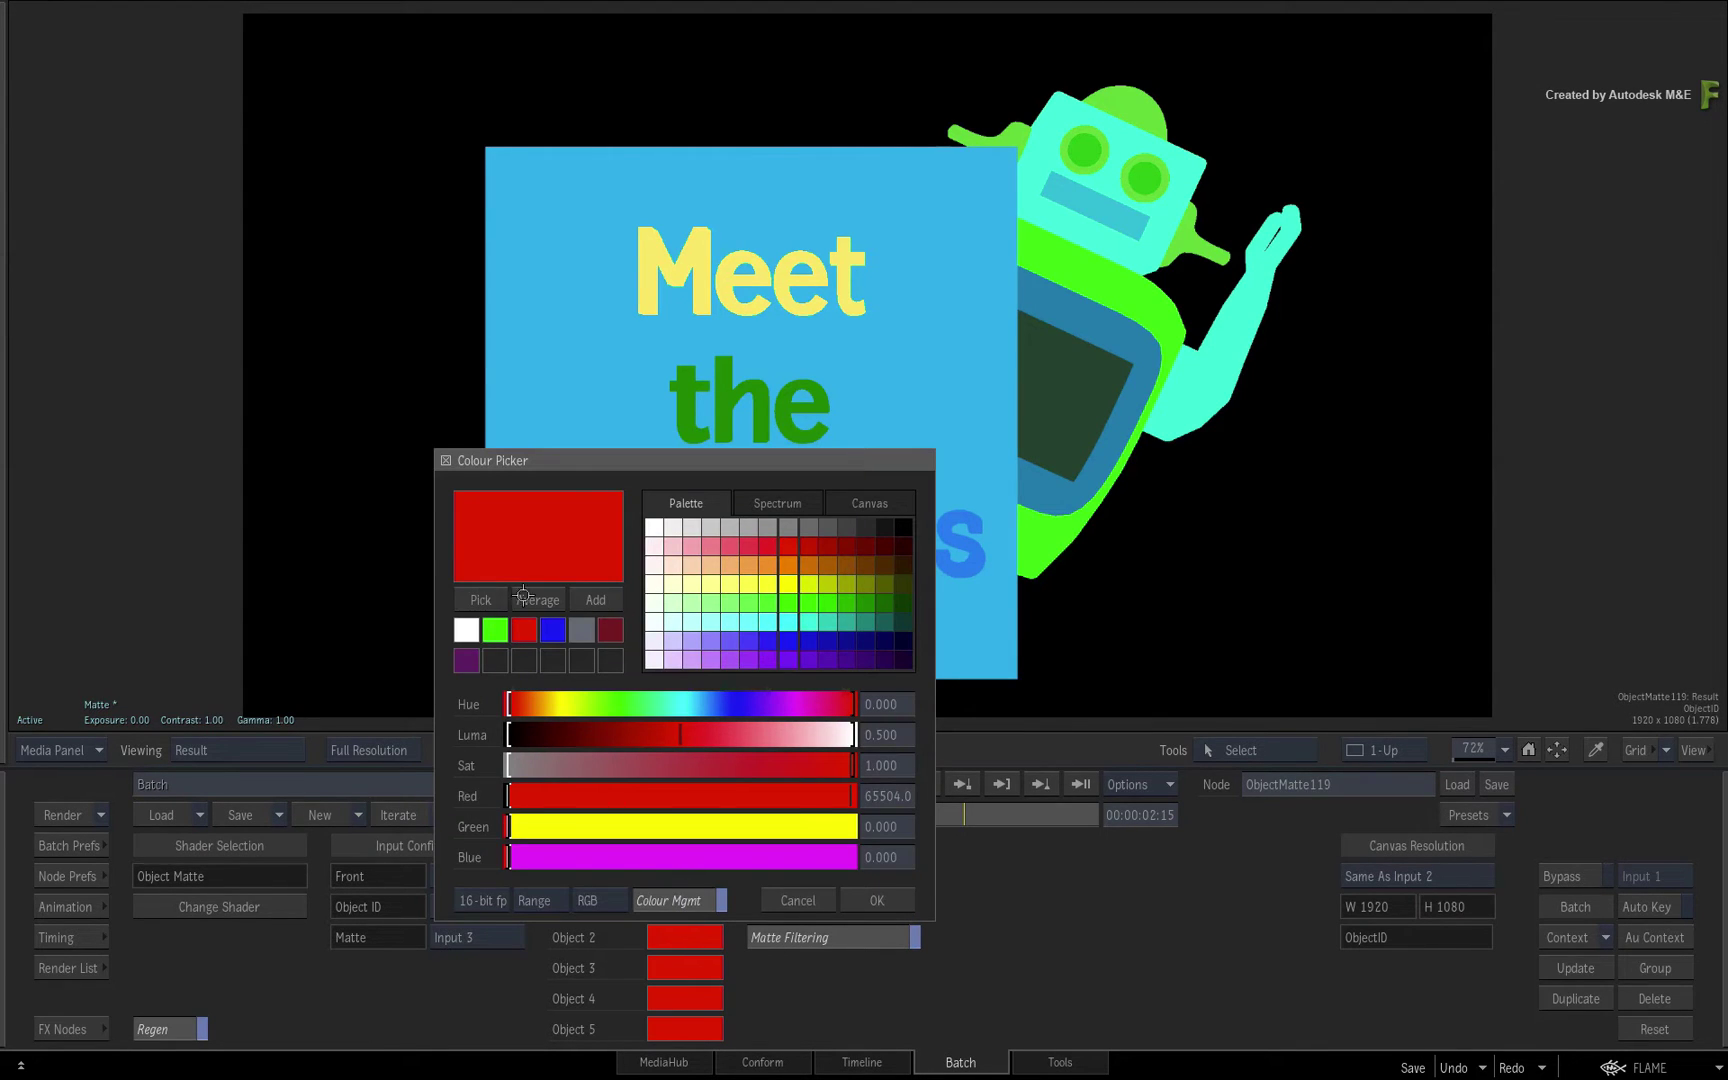
pyautogui.click(1132, 100)
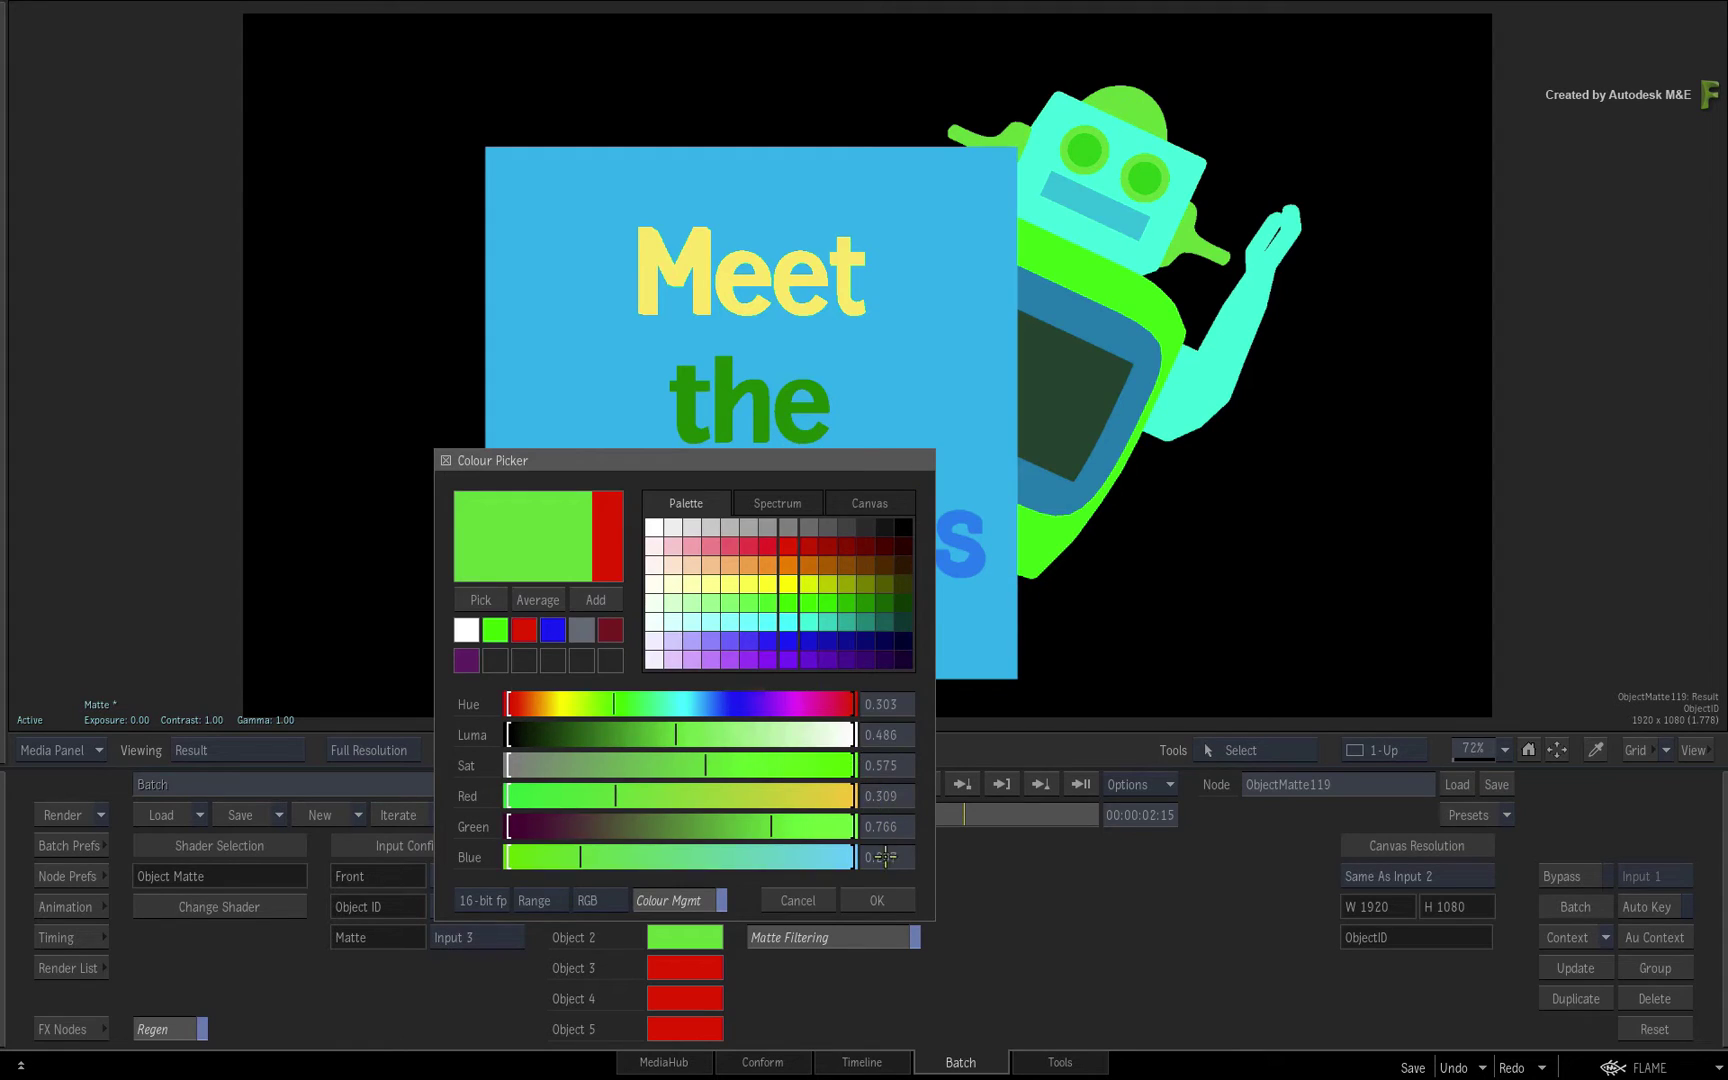
pyautogui.click(877, 901)
pyautogui.click(684, 968)
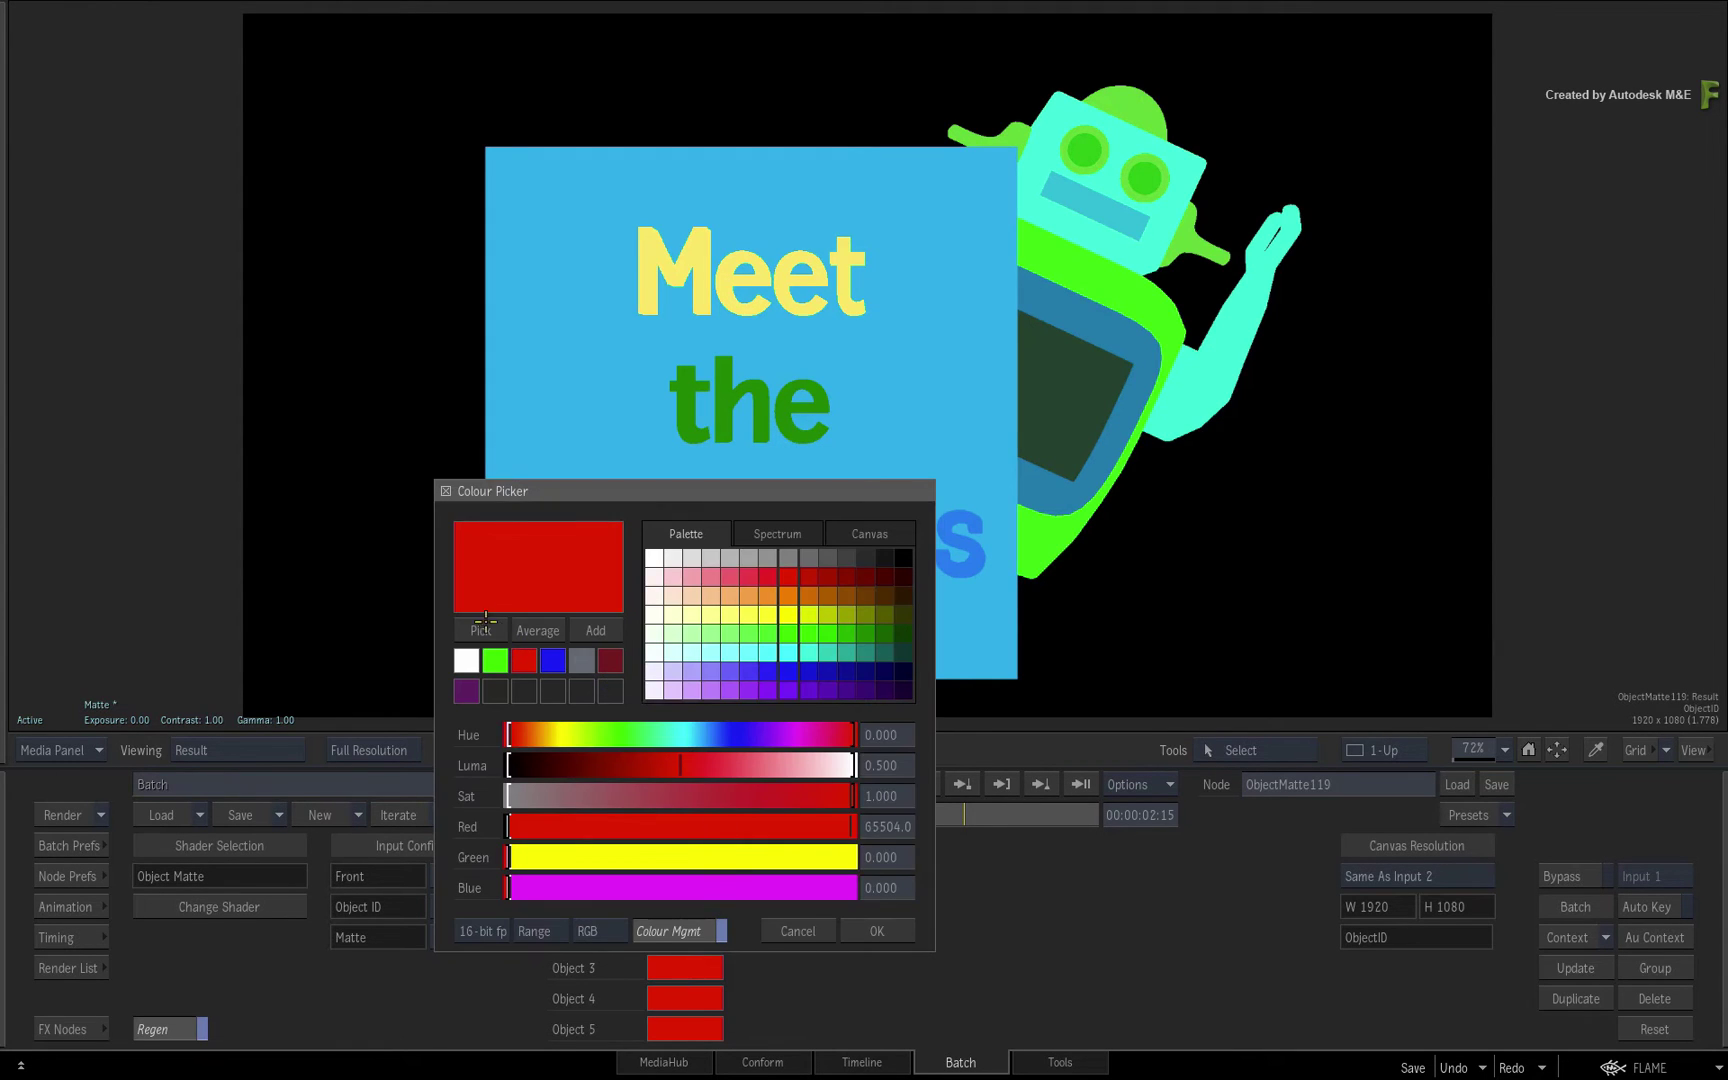
pyautogui.click(1101, 198)
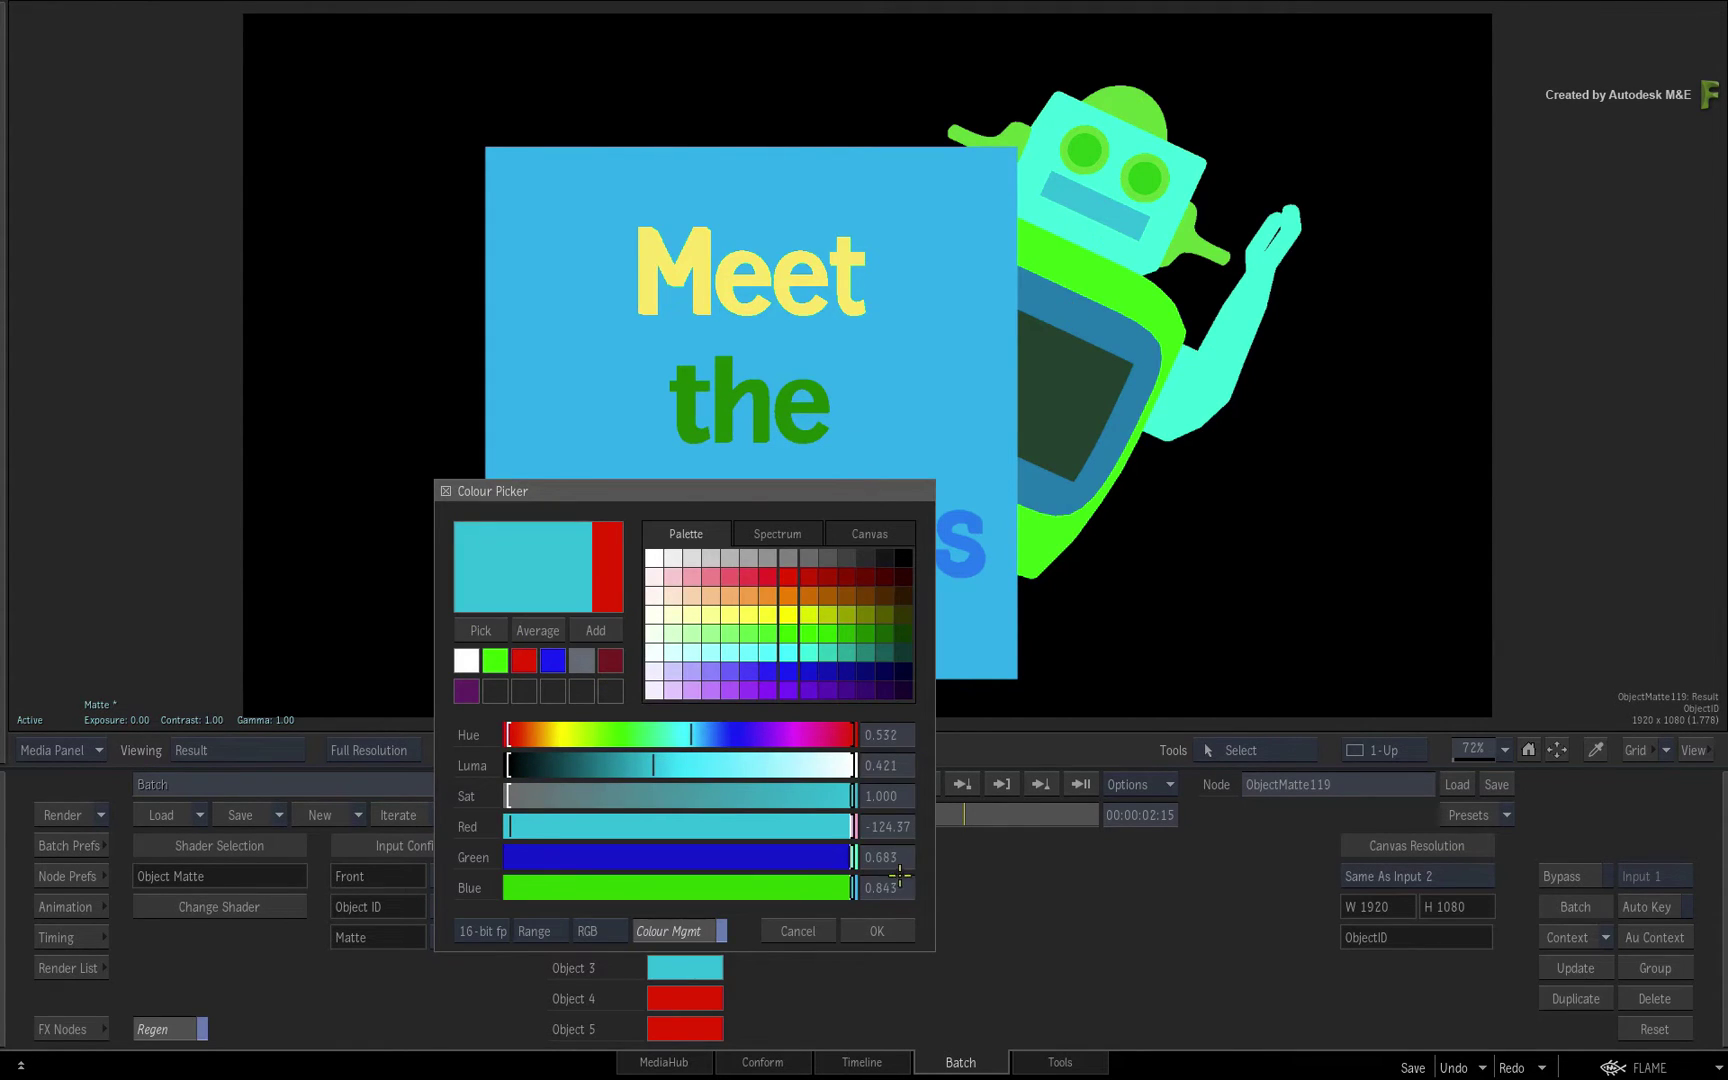
pyautogui.click(881, 932)
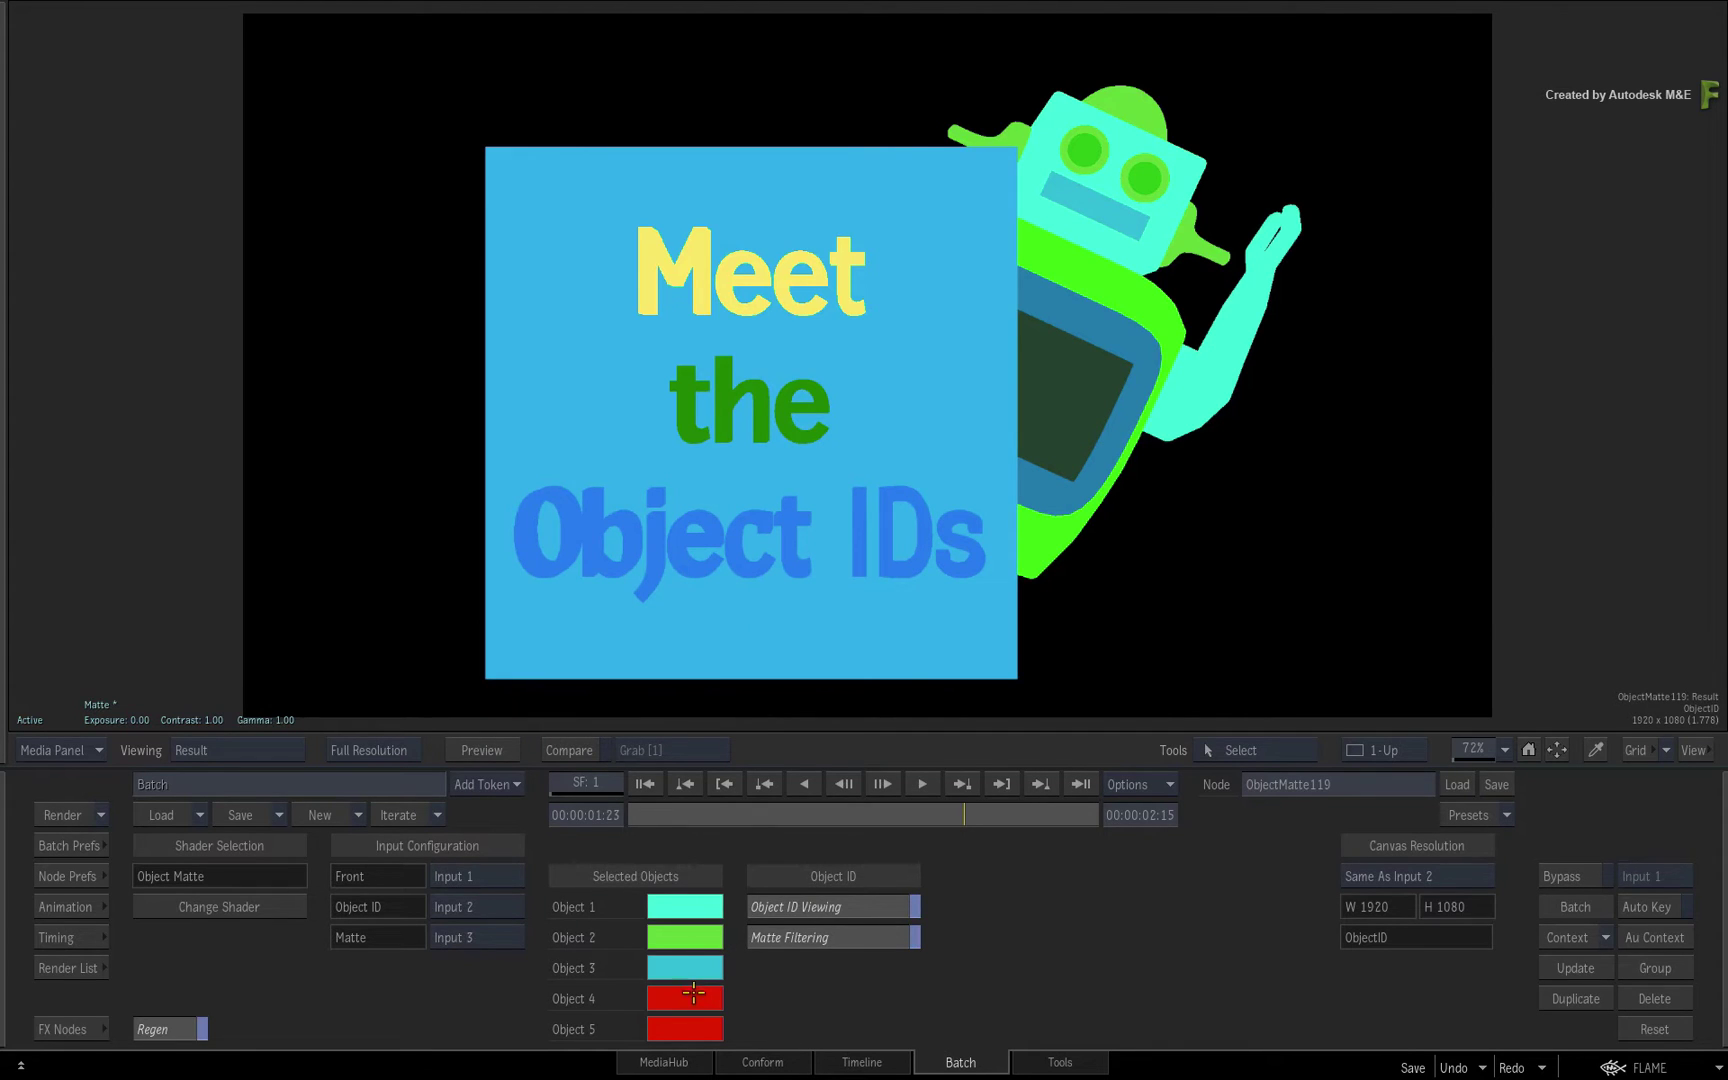
pyautogui.click(692, 990)
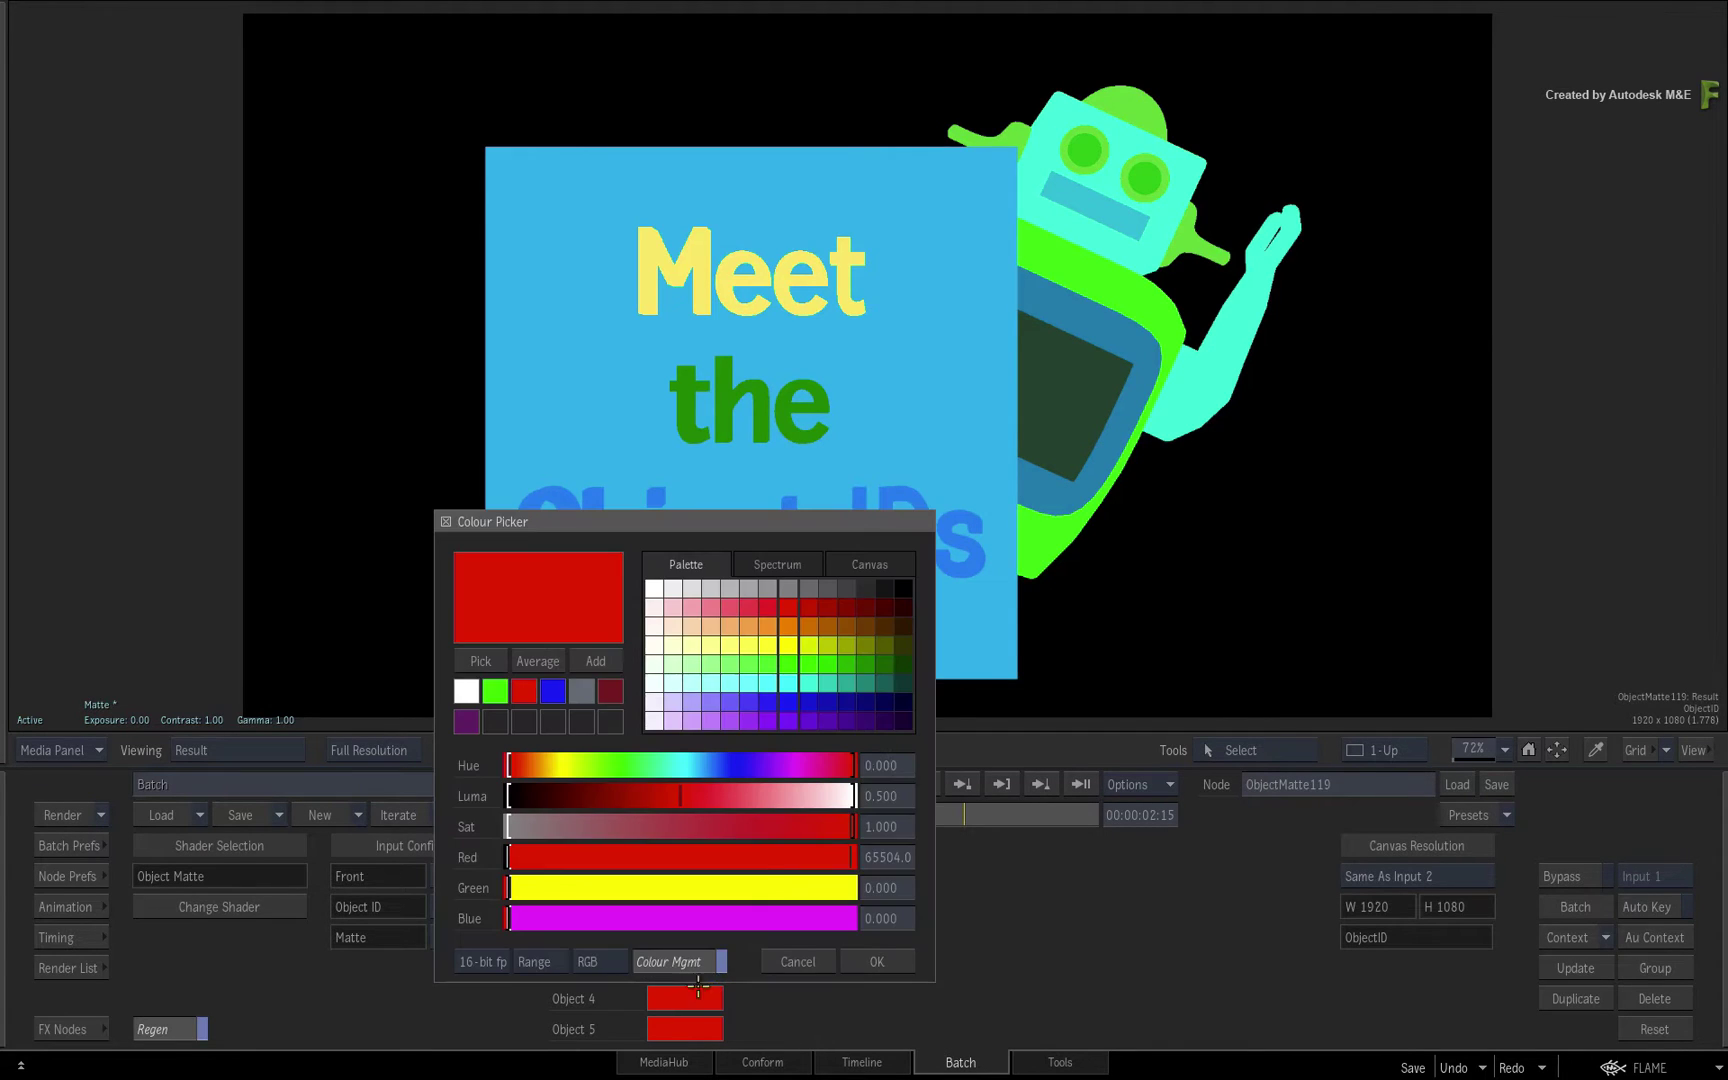
pyautogui.click(480, 661)
pyautogui.click(1090, 150)
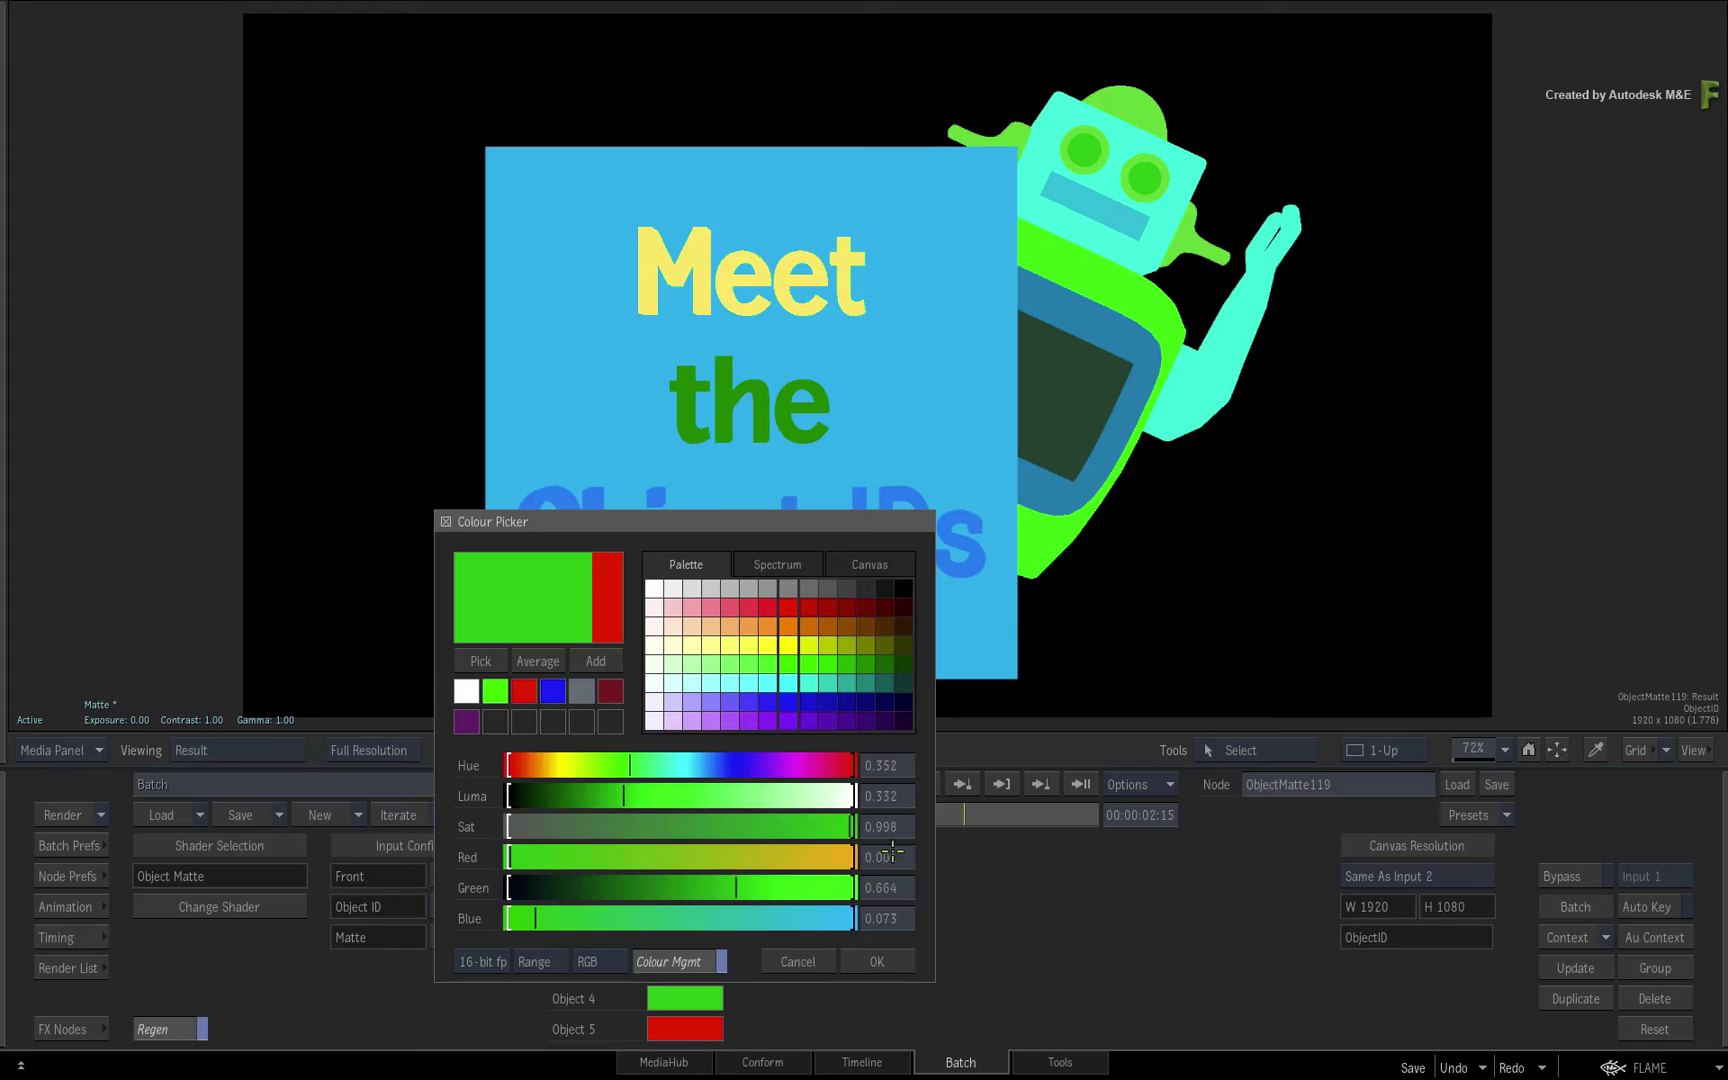
pyautogui.click(872, 962)
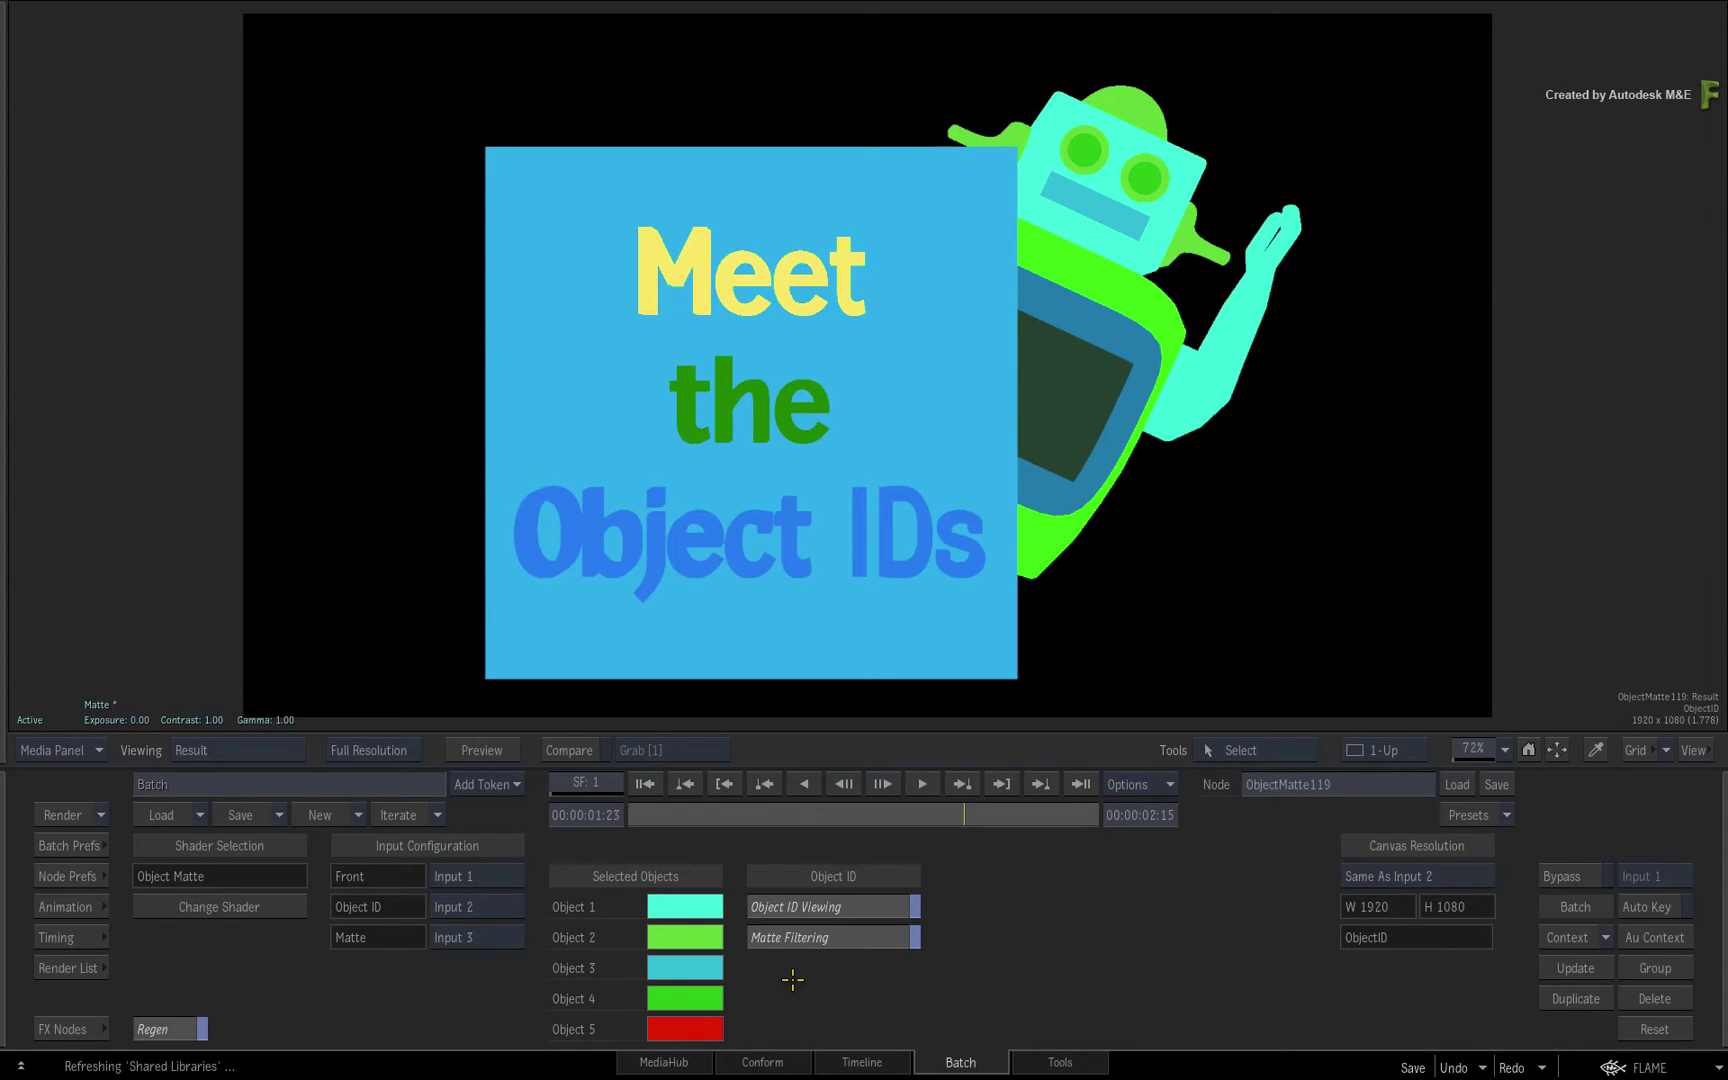
# Turn off Object ID Viewing, view the OutMatte with F3, and step through frames checking the matte
pyautogui.click(862, 907)
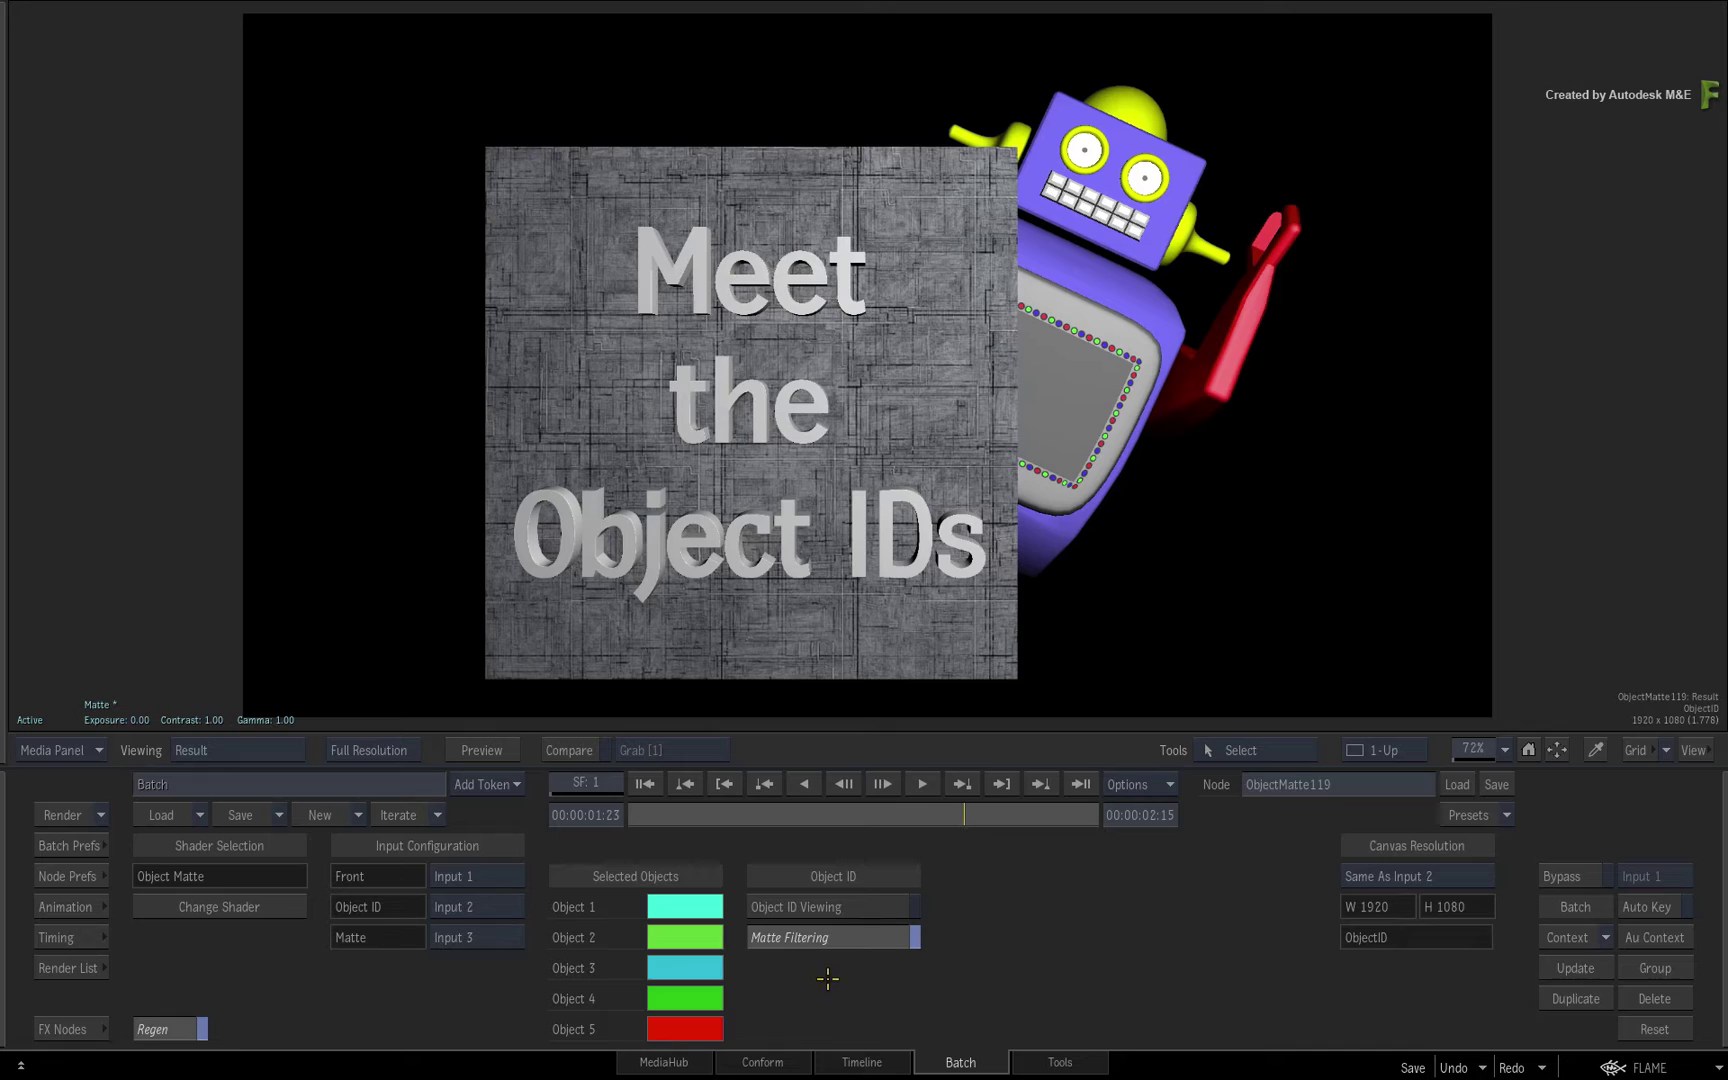
pyautogui.press('F3')
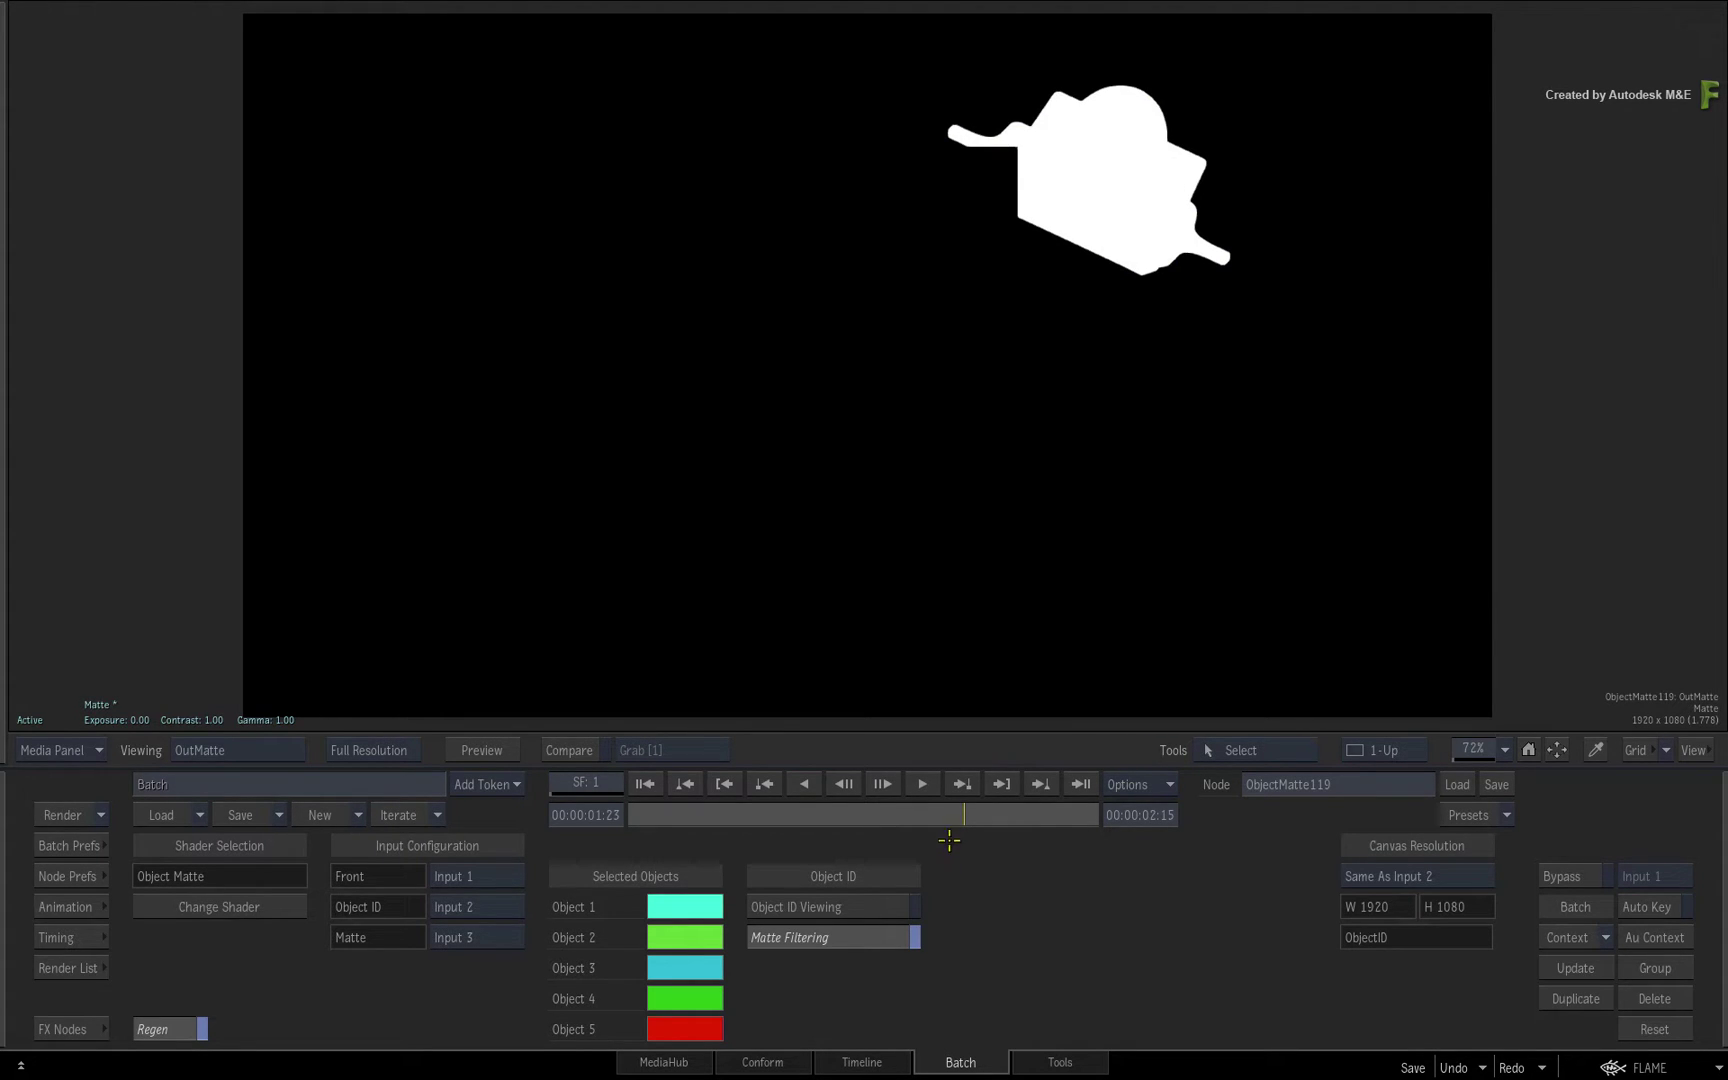
pyautogui.moveTo(957, 815); pyautogui.dragTo(637, 812)
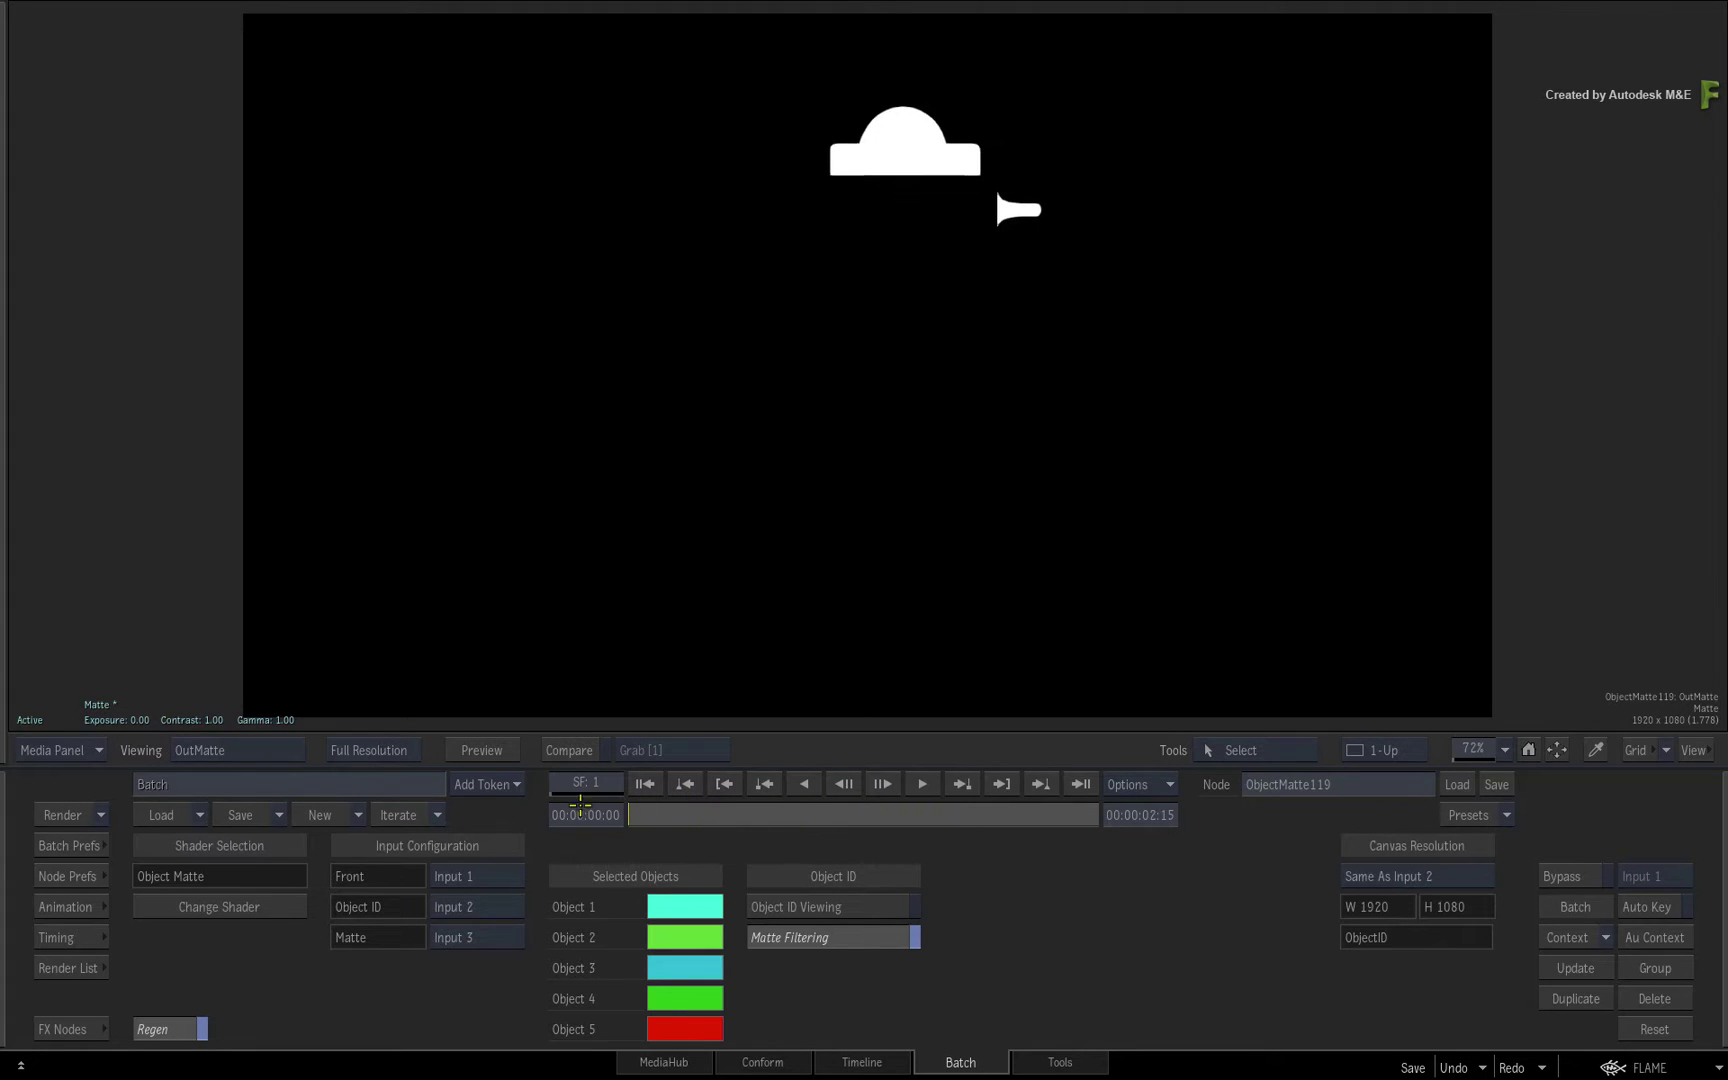
pyautogui.click(688, 784)
pyautogui.click(645, 784)
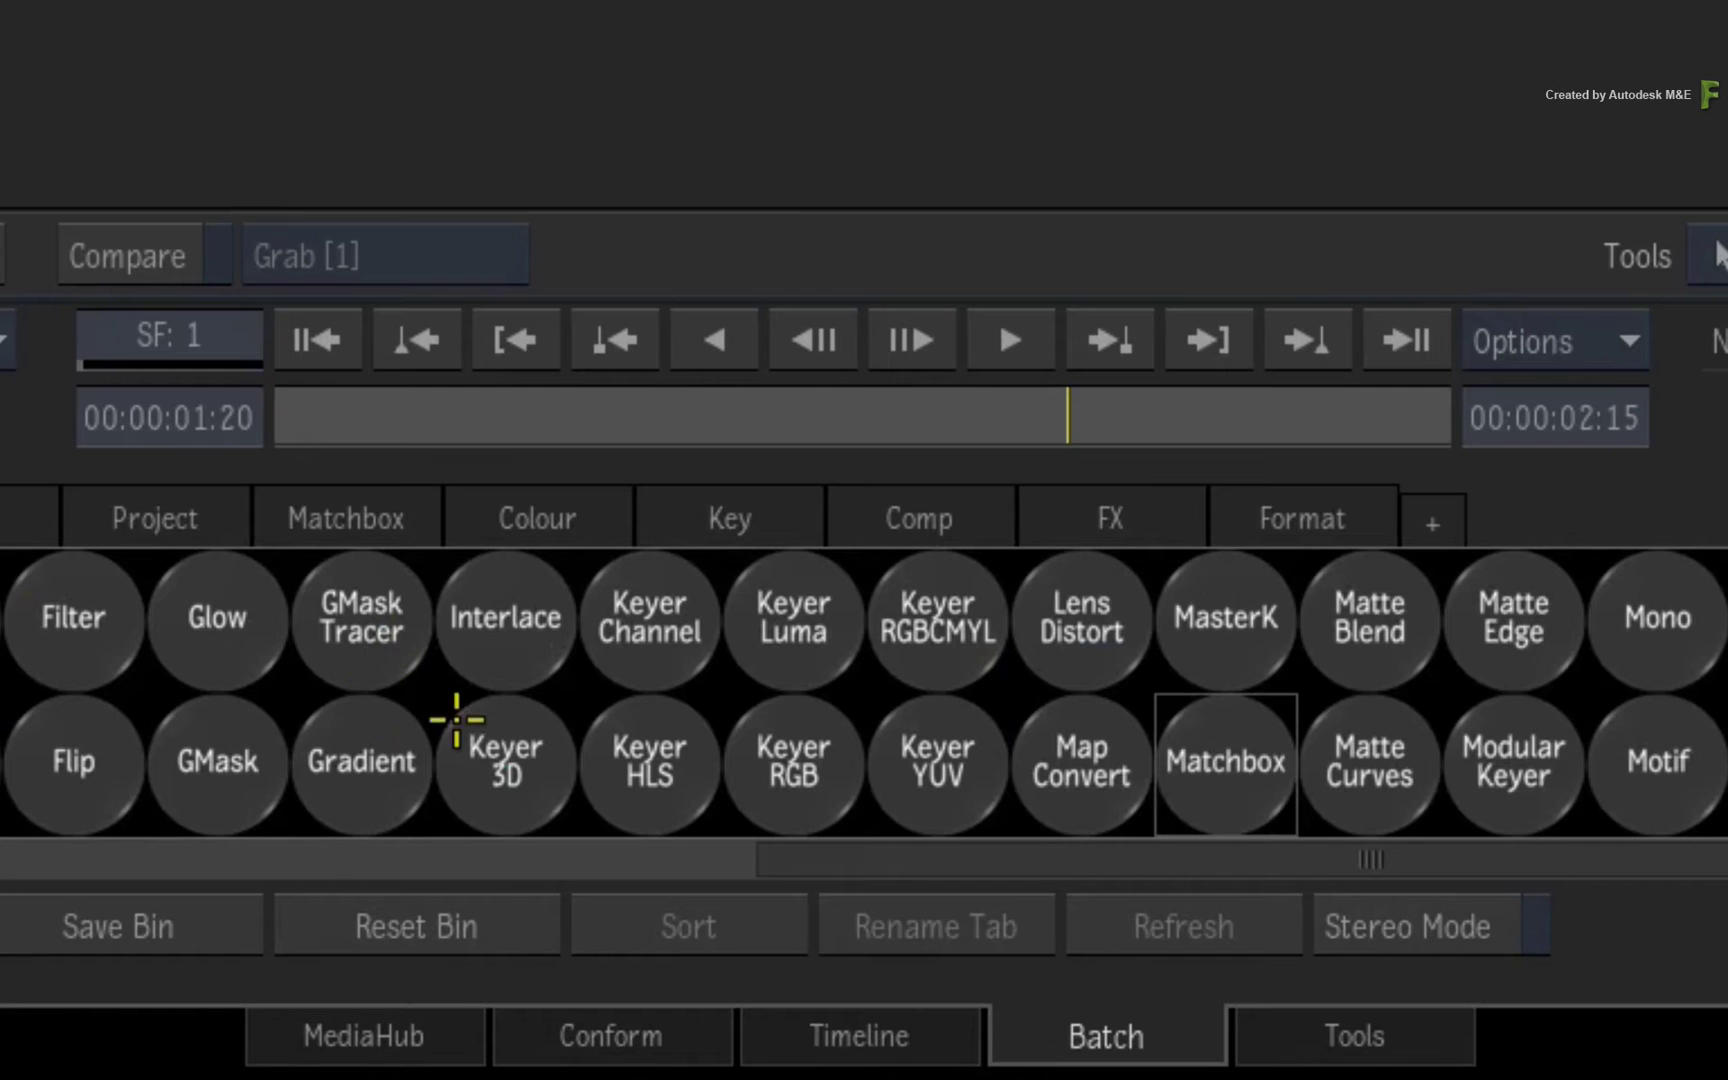
# Add Colour Correct cc120 fed by Action's output1 [Comp], with ObjectMatte119's output as its matte
pyautogui.hscroll(-5, 720, 932)
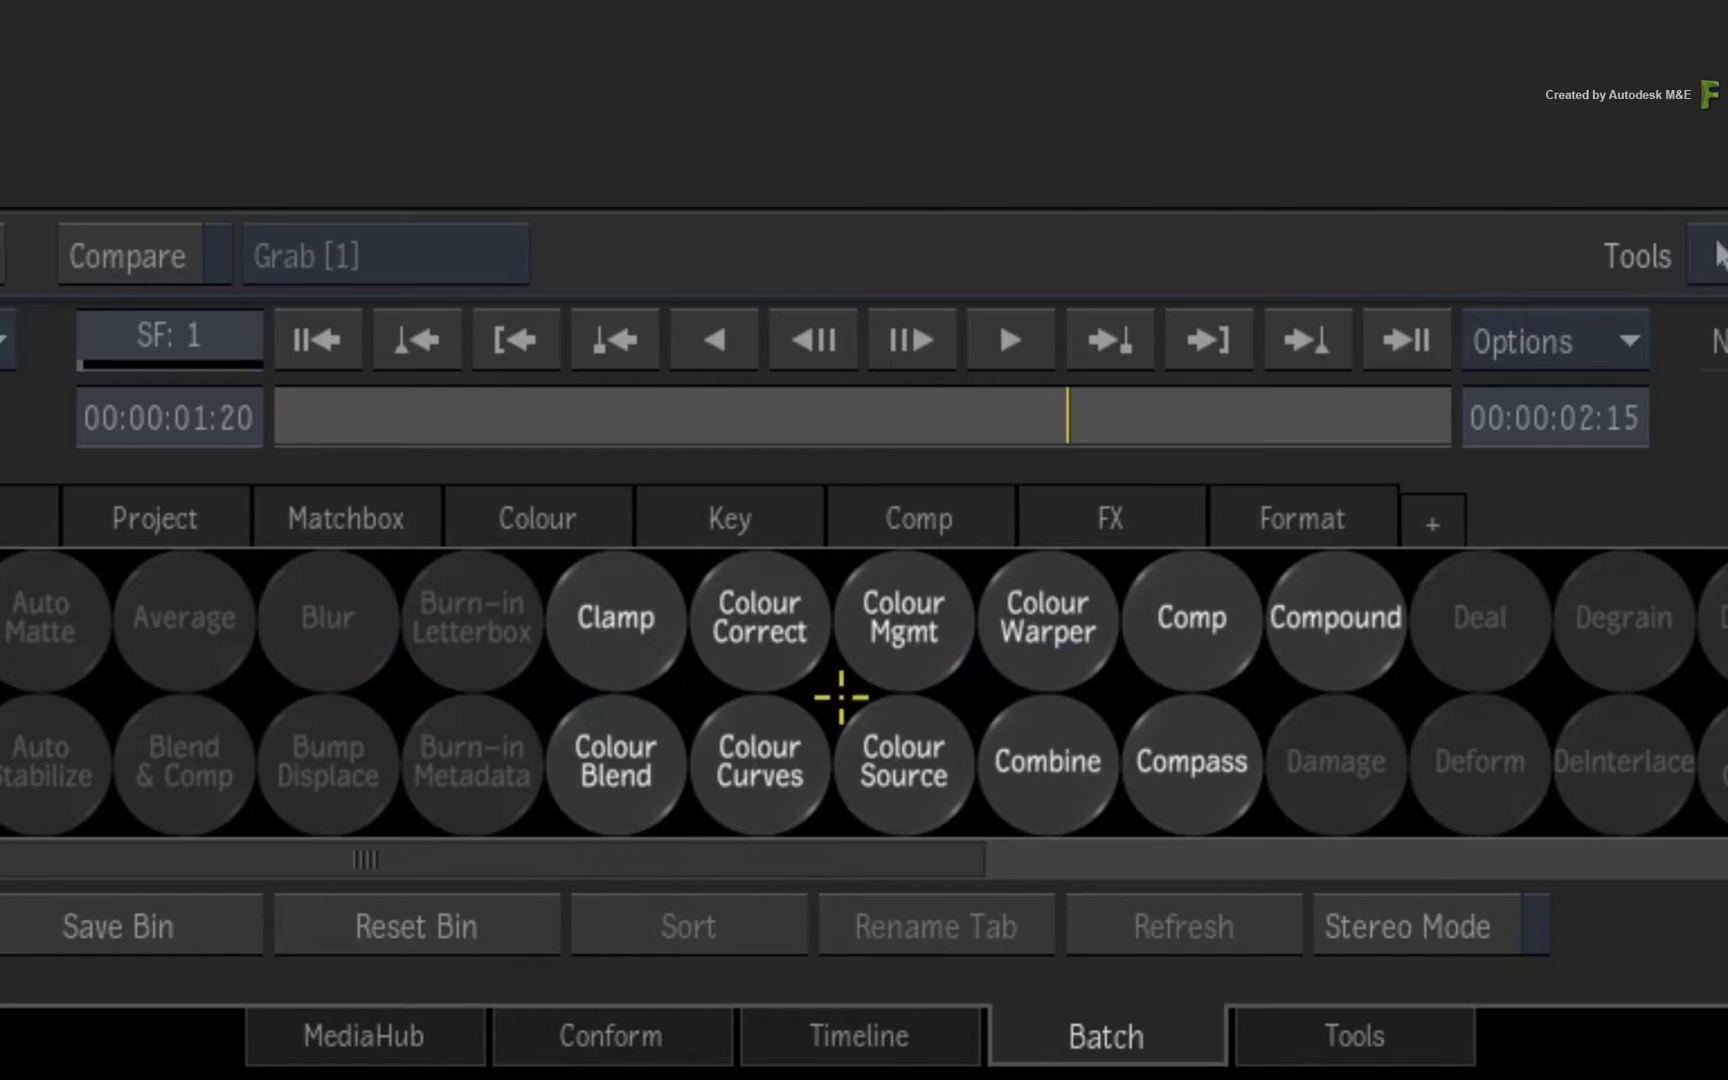
pyautogui.click(772, 605)
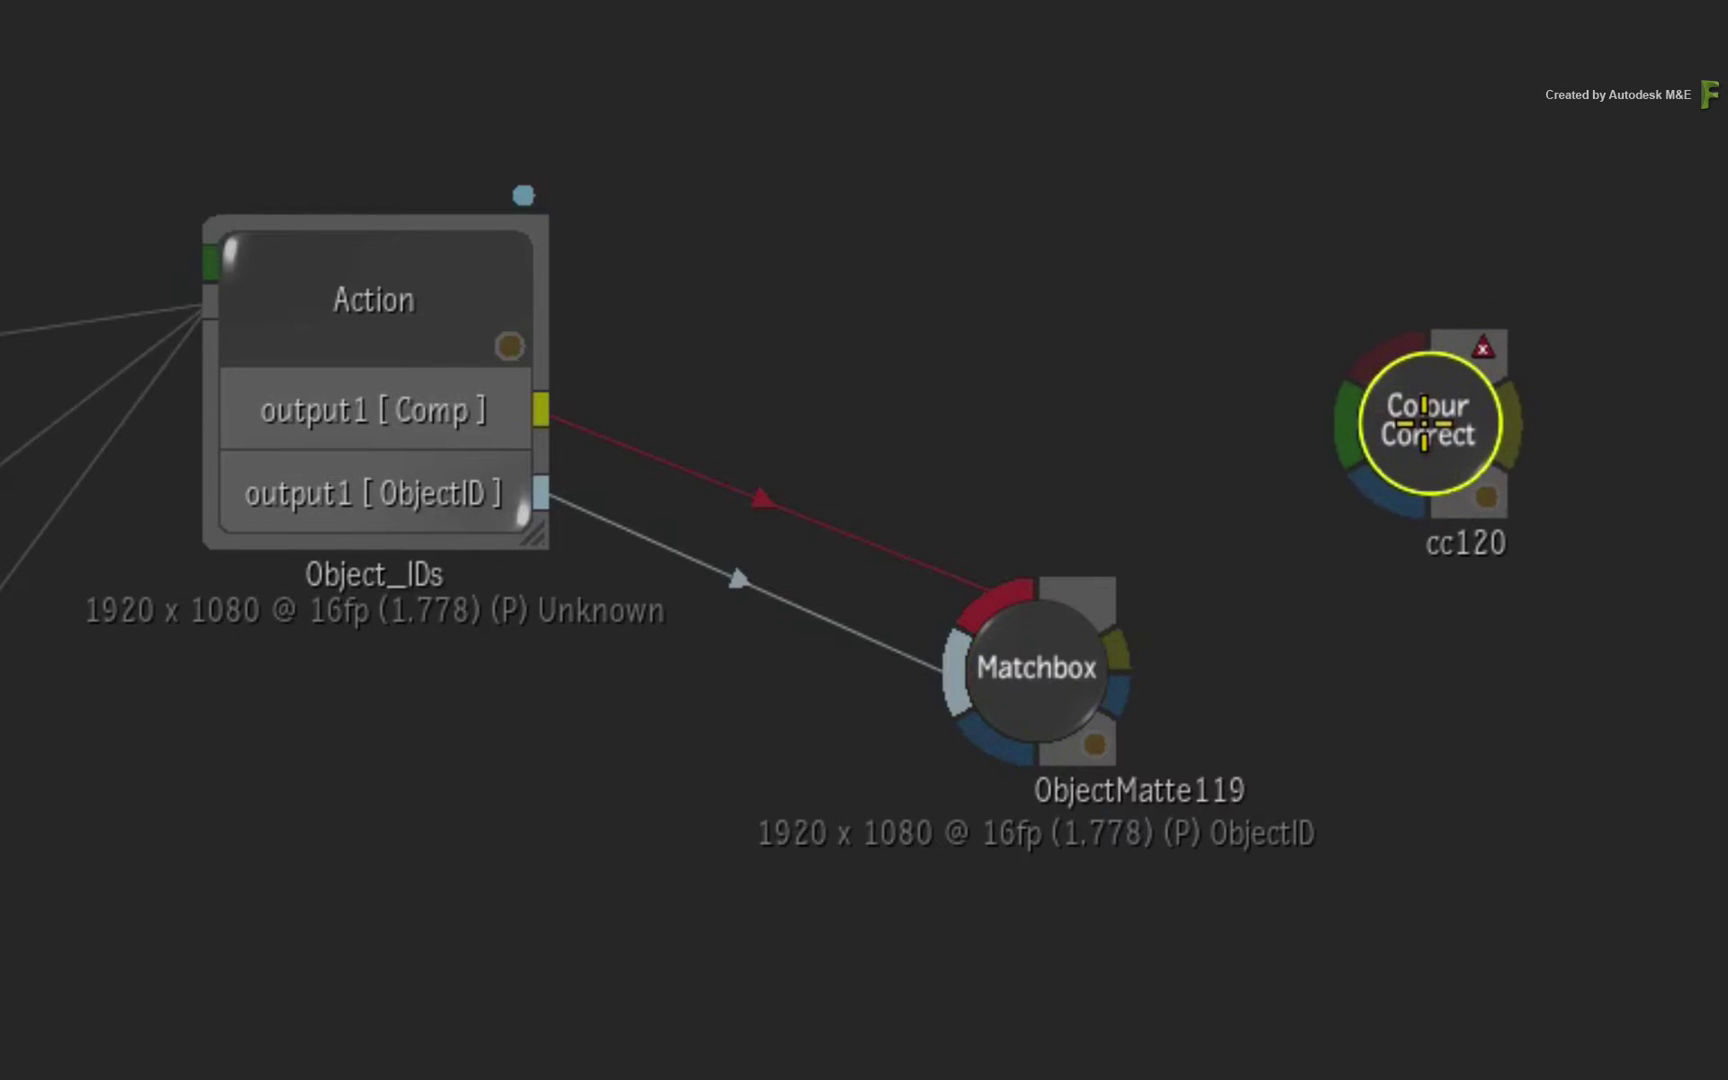
pyautogui.click(1424, 425)
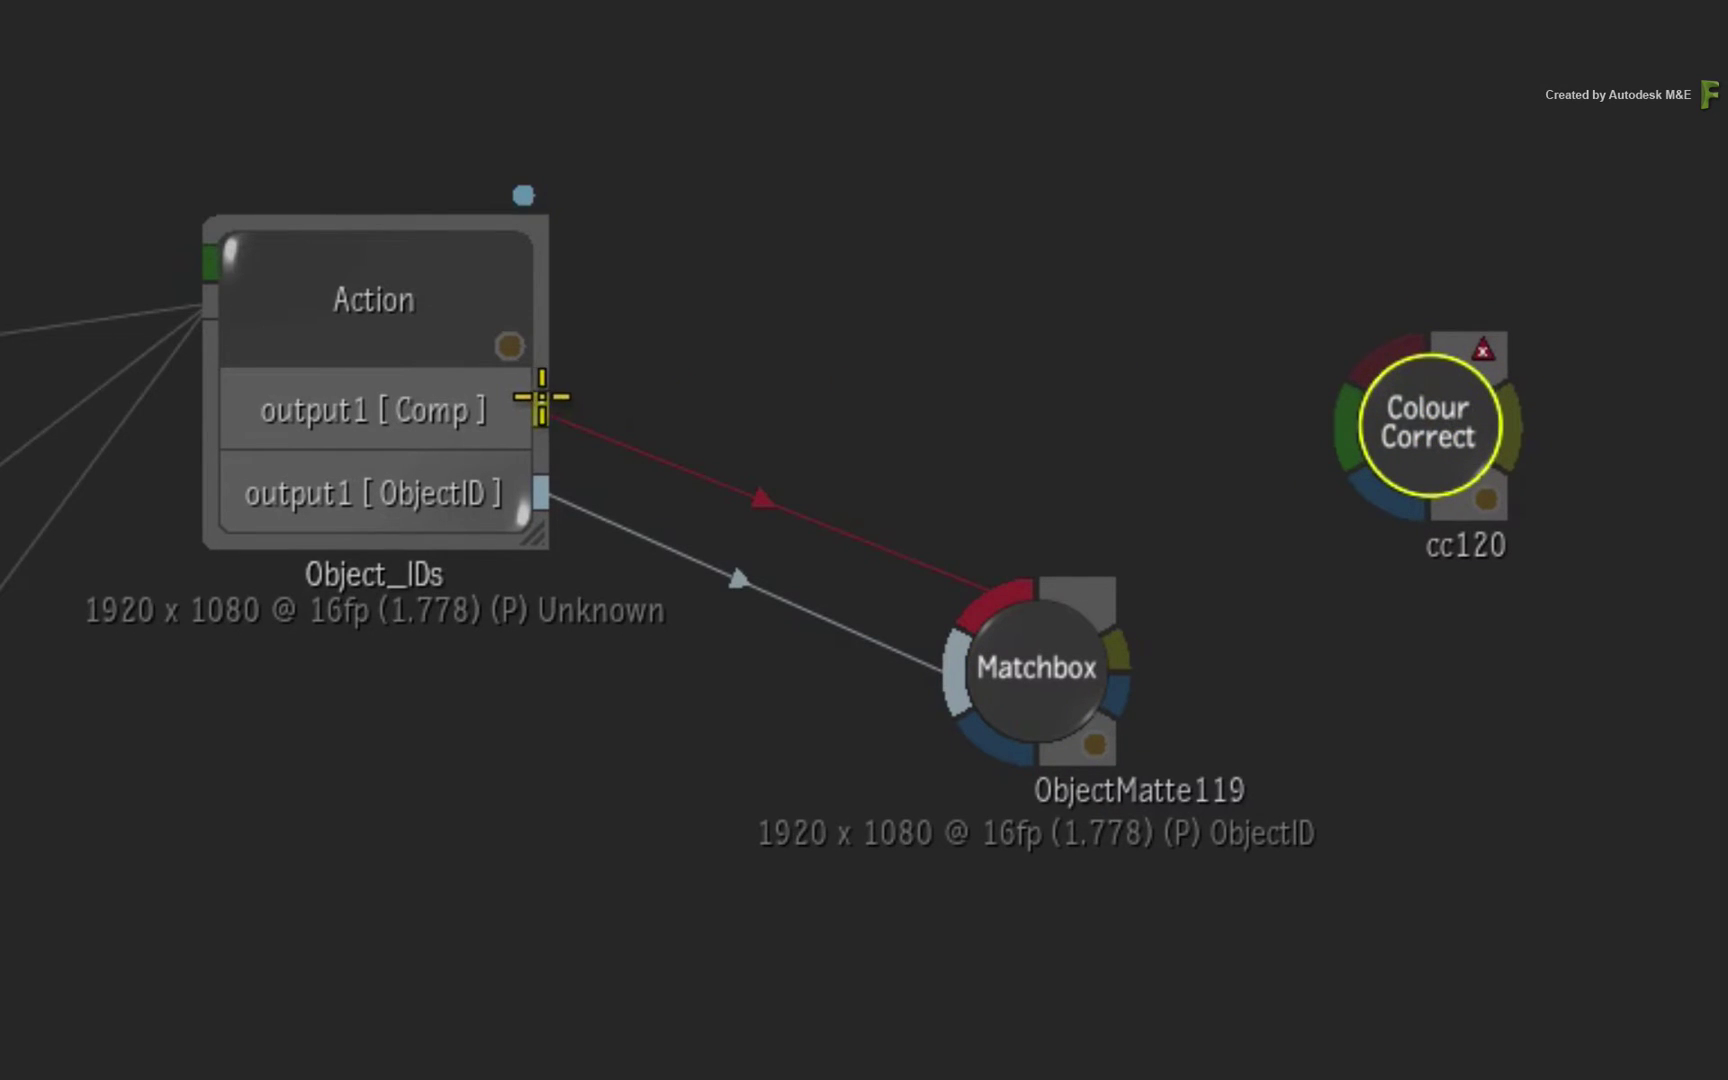
pyautogui.moveTo(541, 396); pyautogui.dragTo(1452, 502)
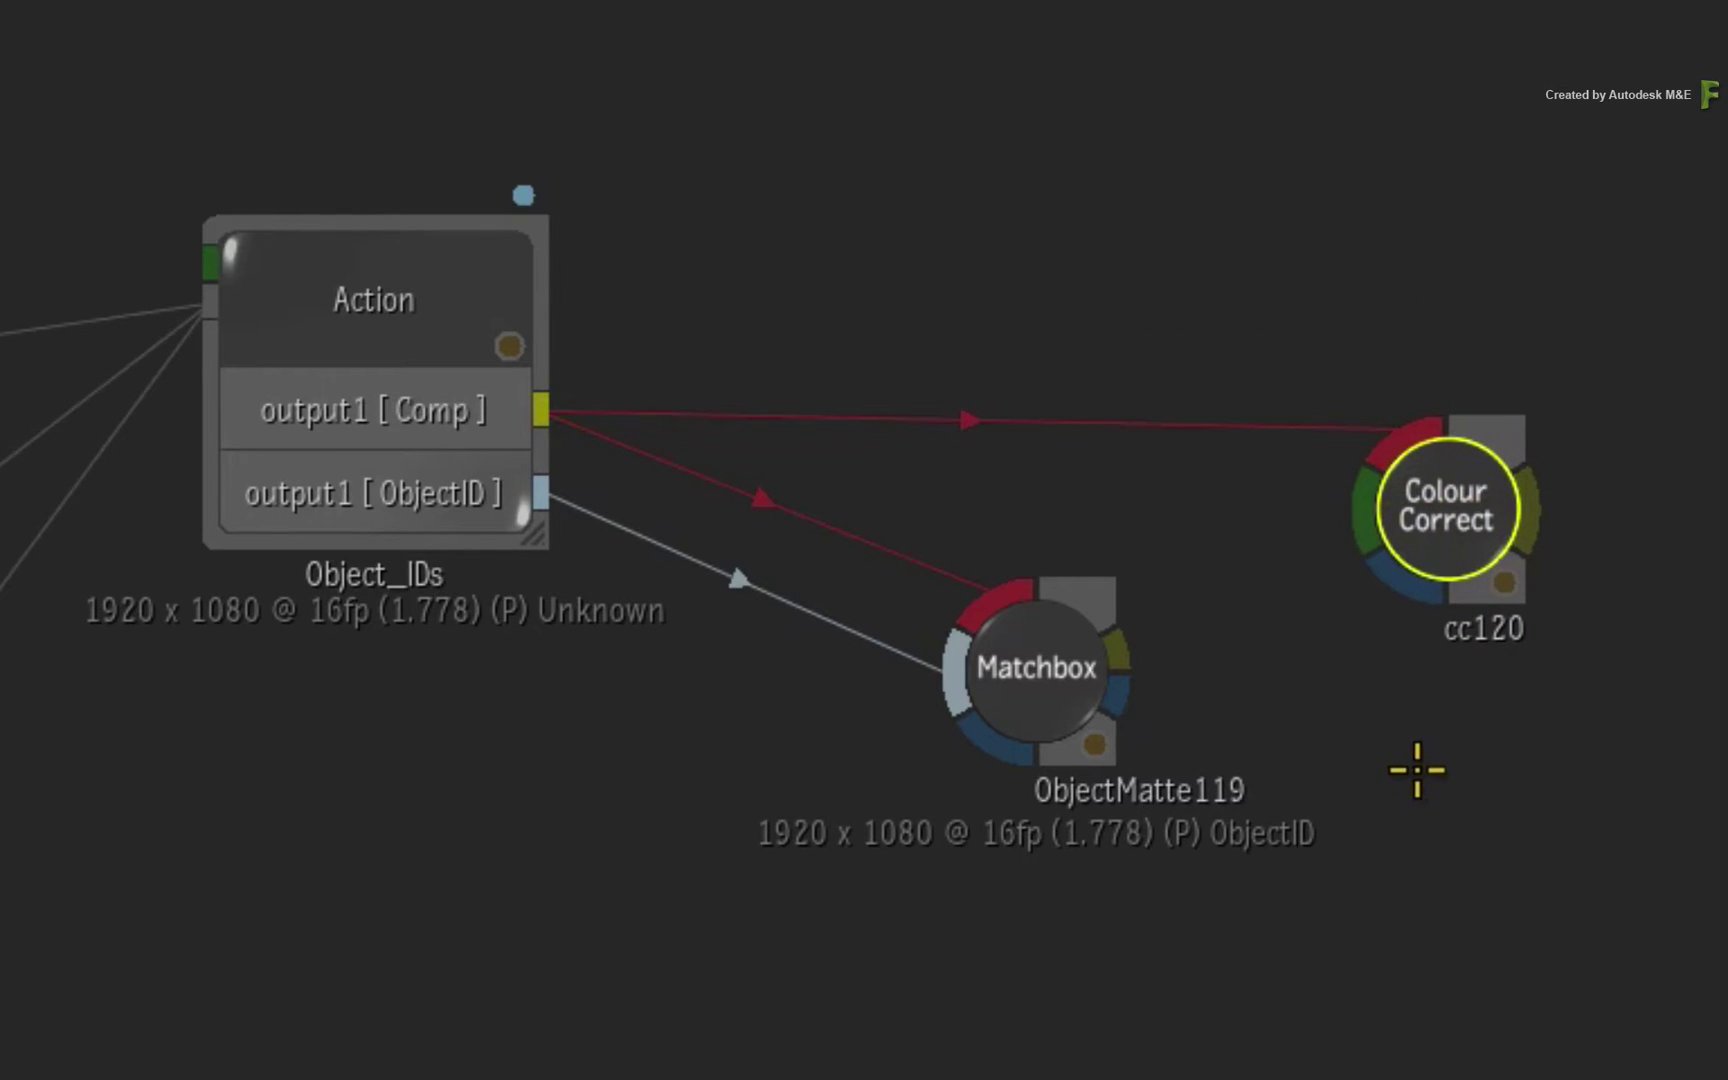
pyautogui.moveTo(1115, 697); pyautogui.dragTo(1477, 494)
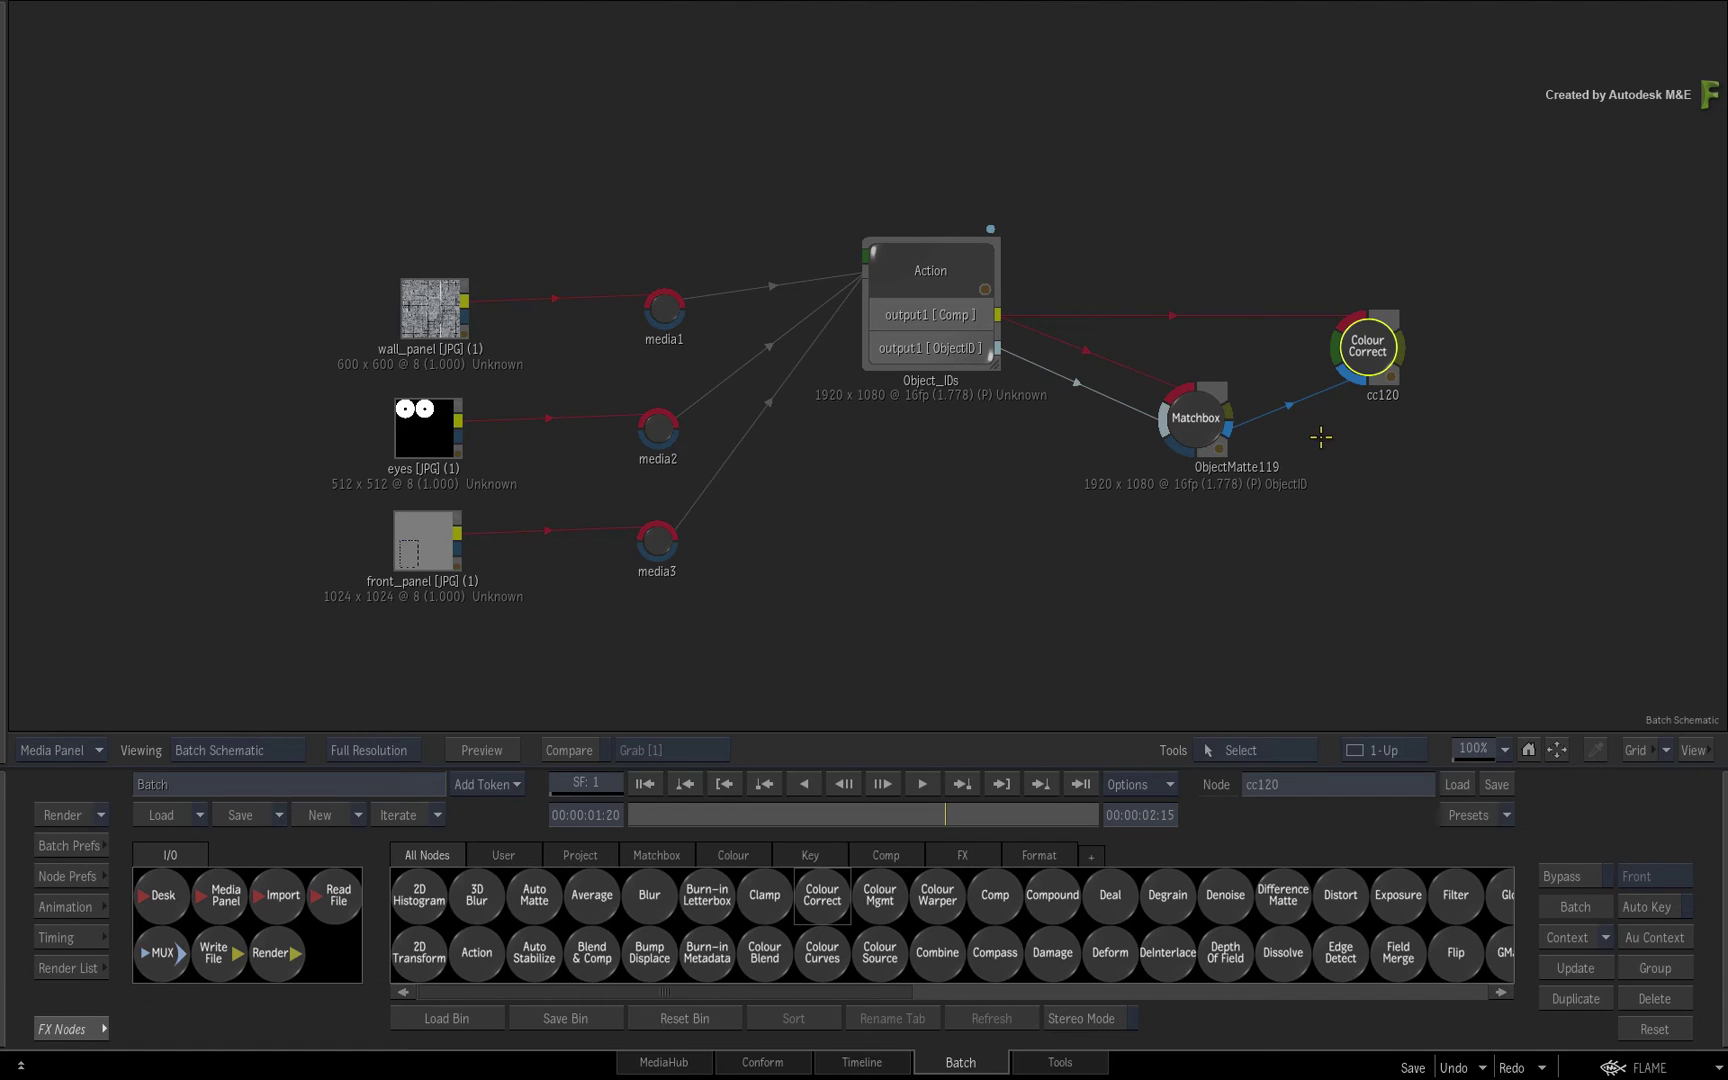
# In cc120, view the Result (F4), set Master Hue to 179, and scrub the shot to check
pyautogui.doubleClick(1368, 345)
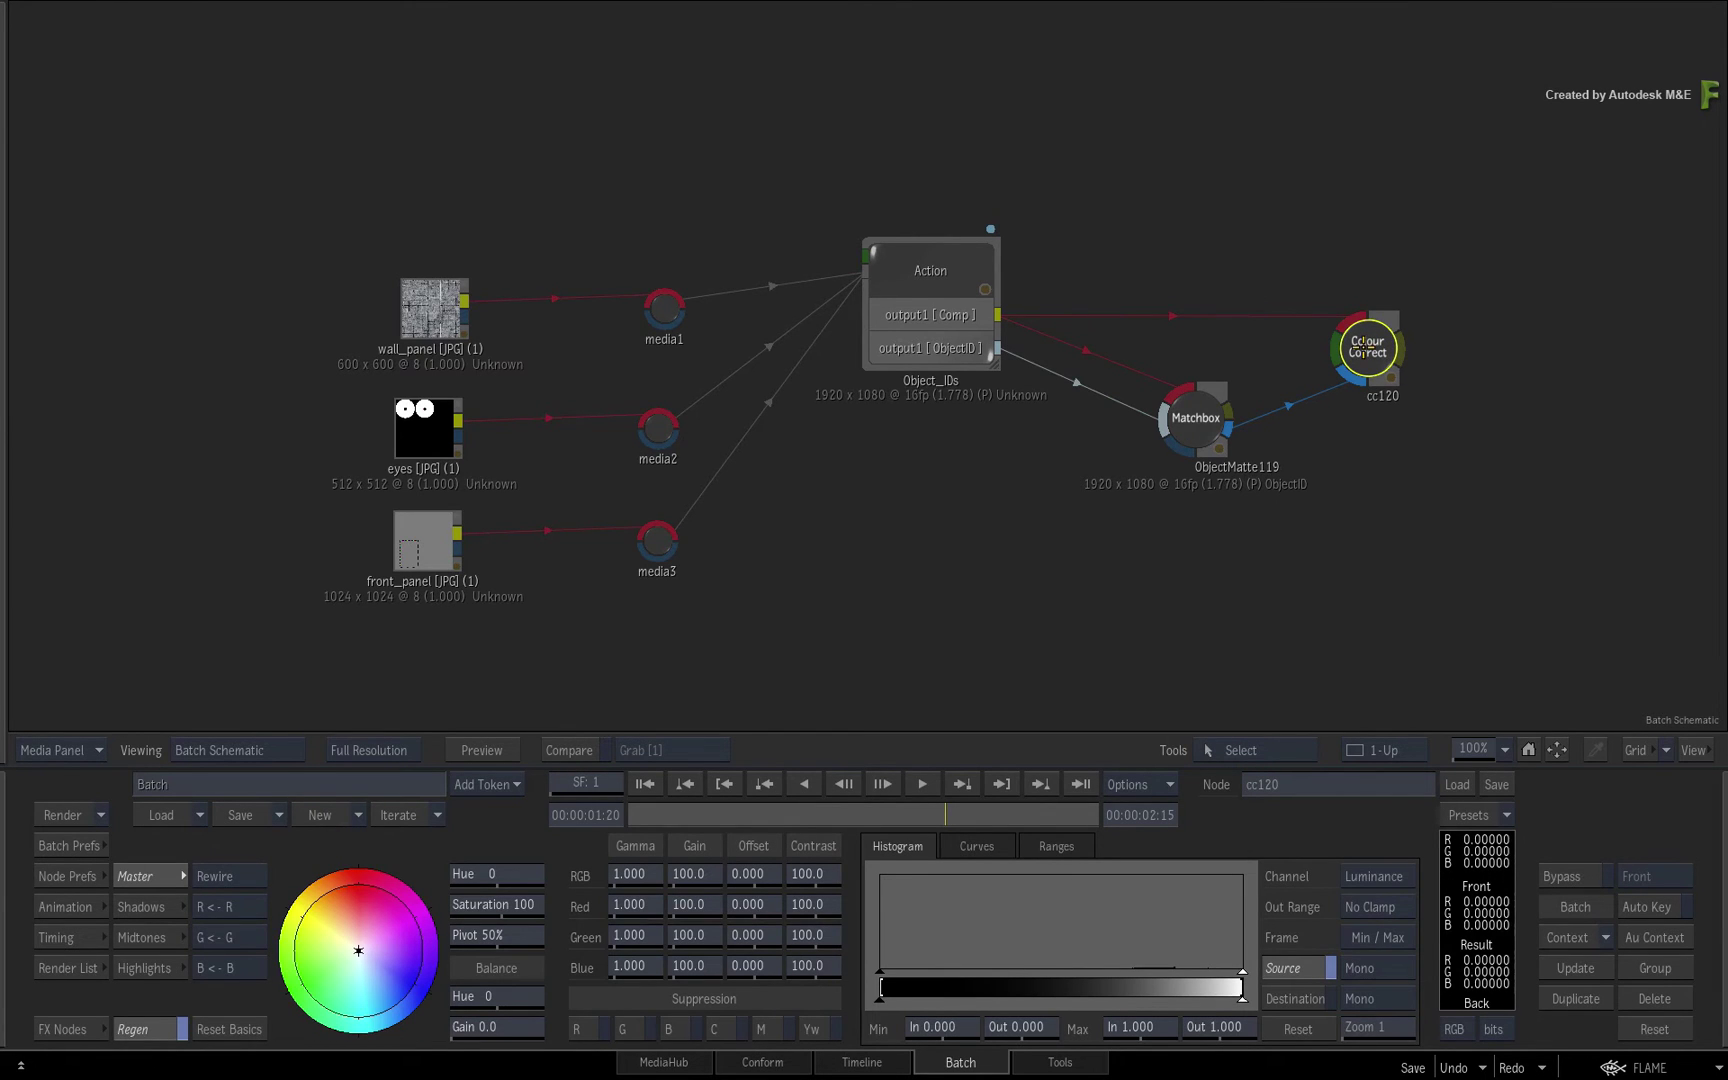
pyautogui.press('F4')
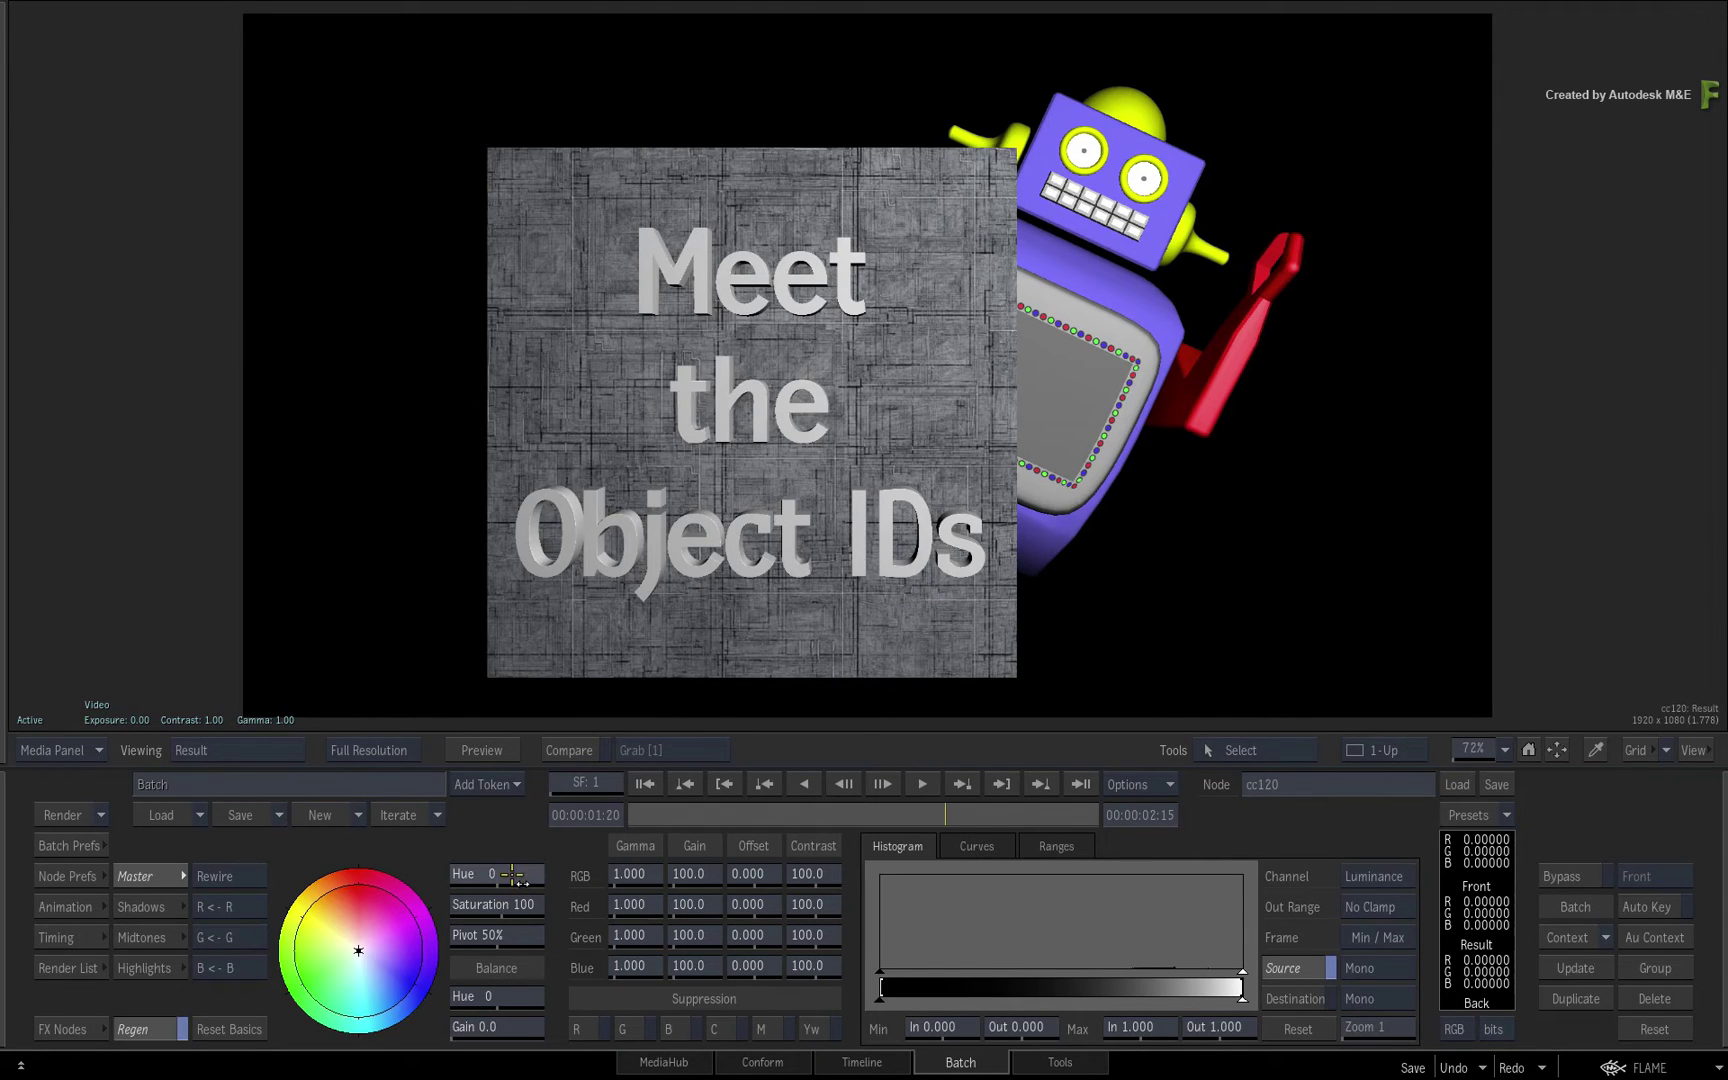
pyautogui.moveTo(512, 875); pyautogui.dragTo(620, 868)
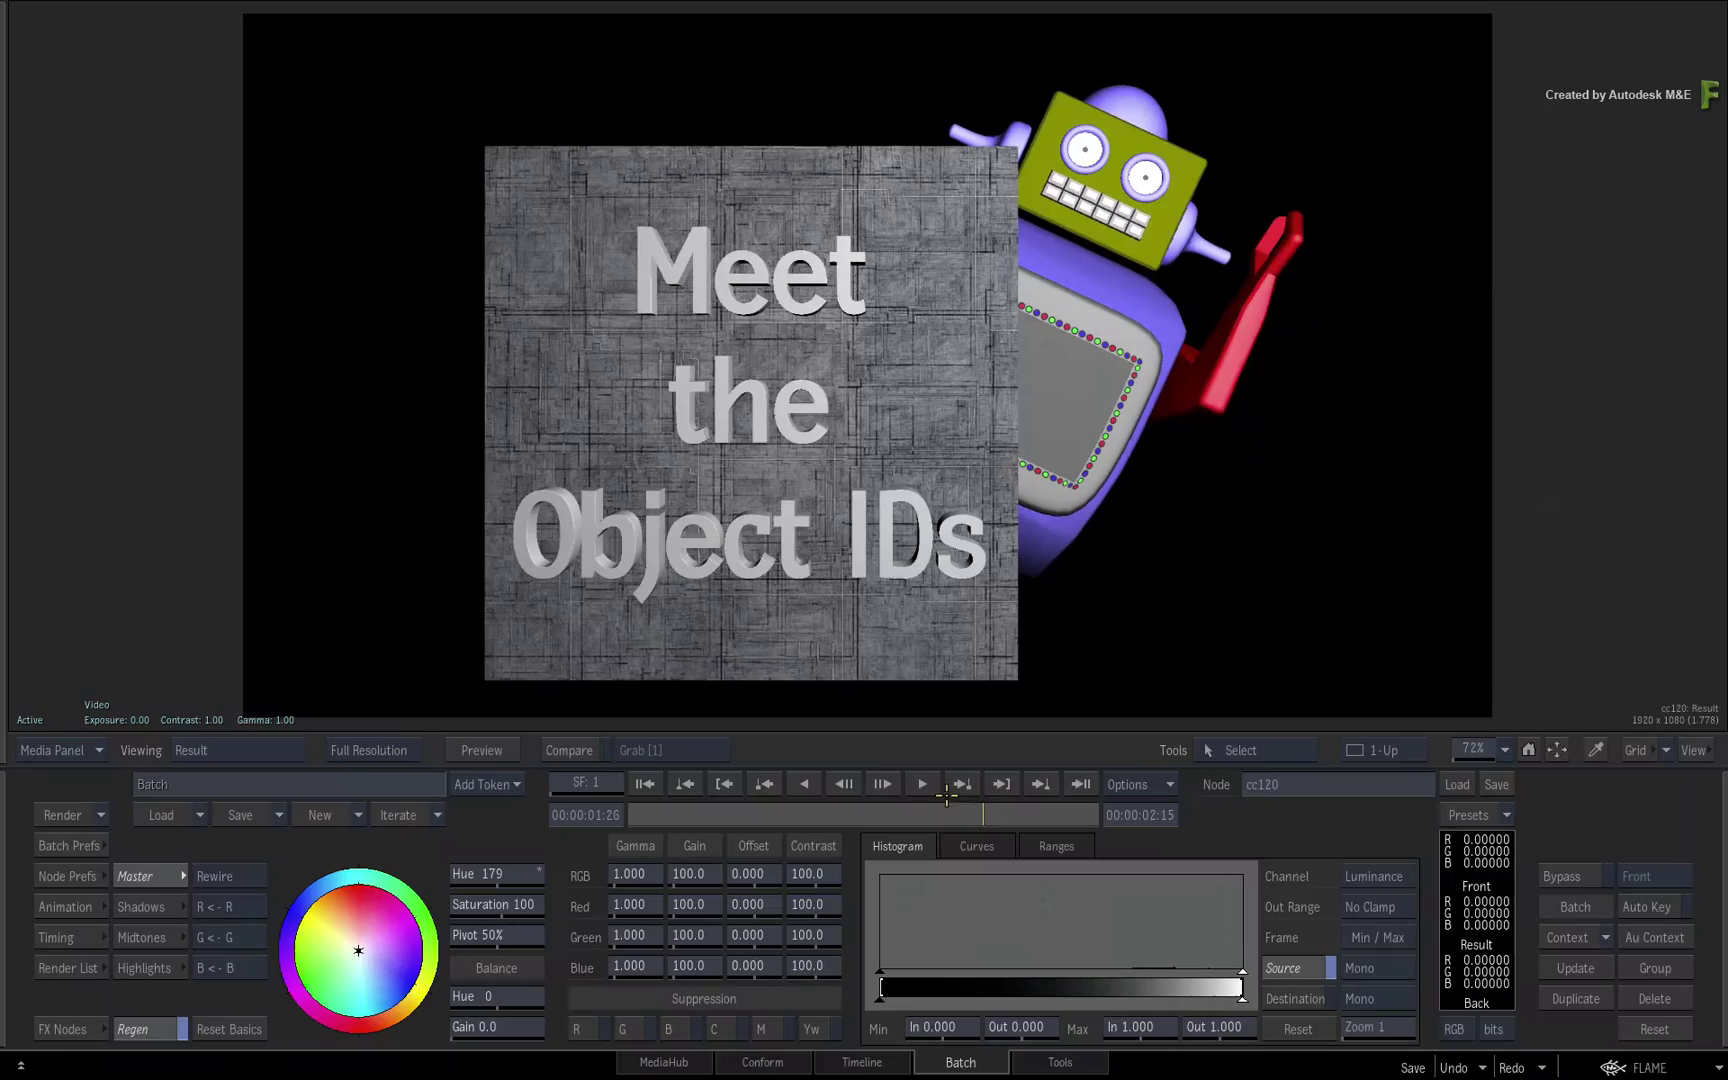
pyautogui.moveTo(718, 811); pyautogui.dragTo(990, 813)
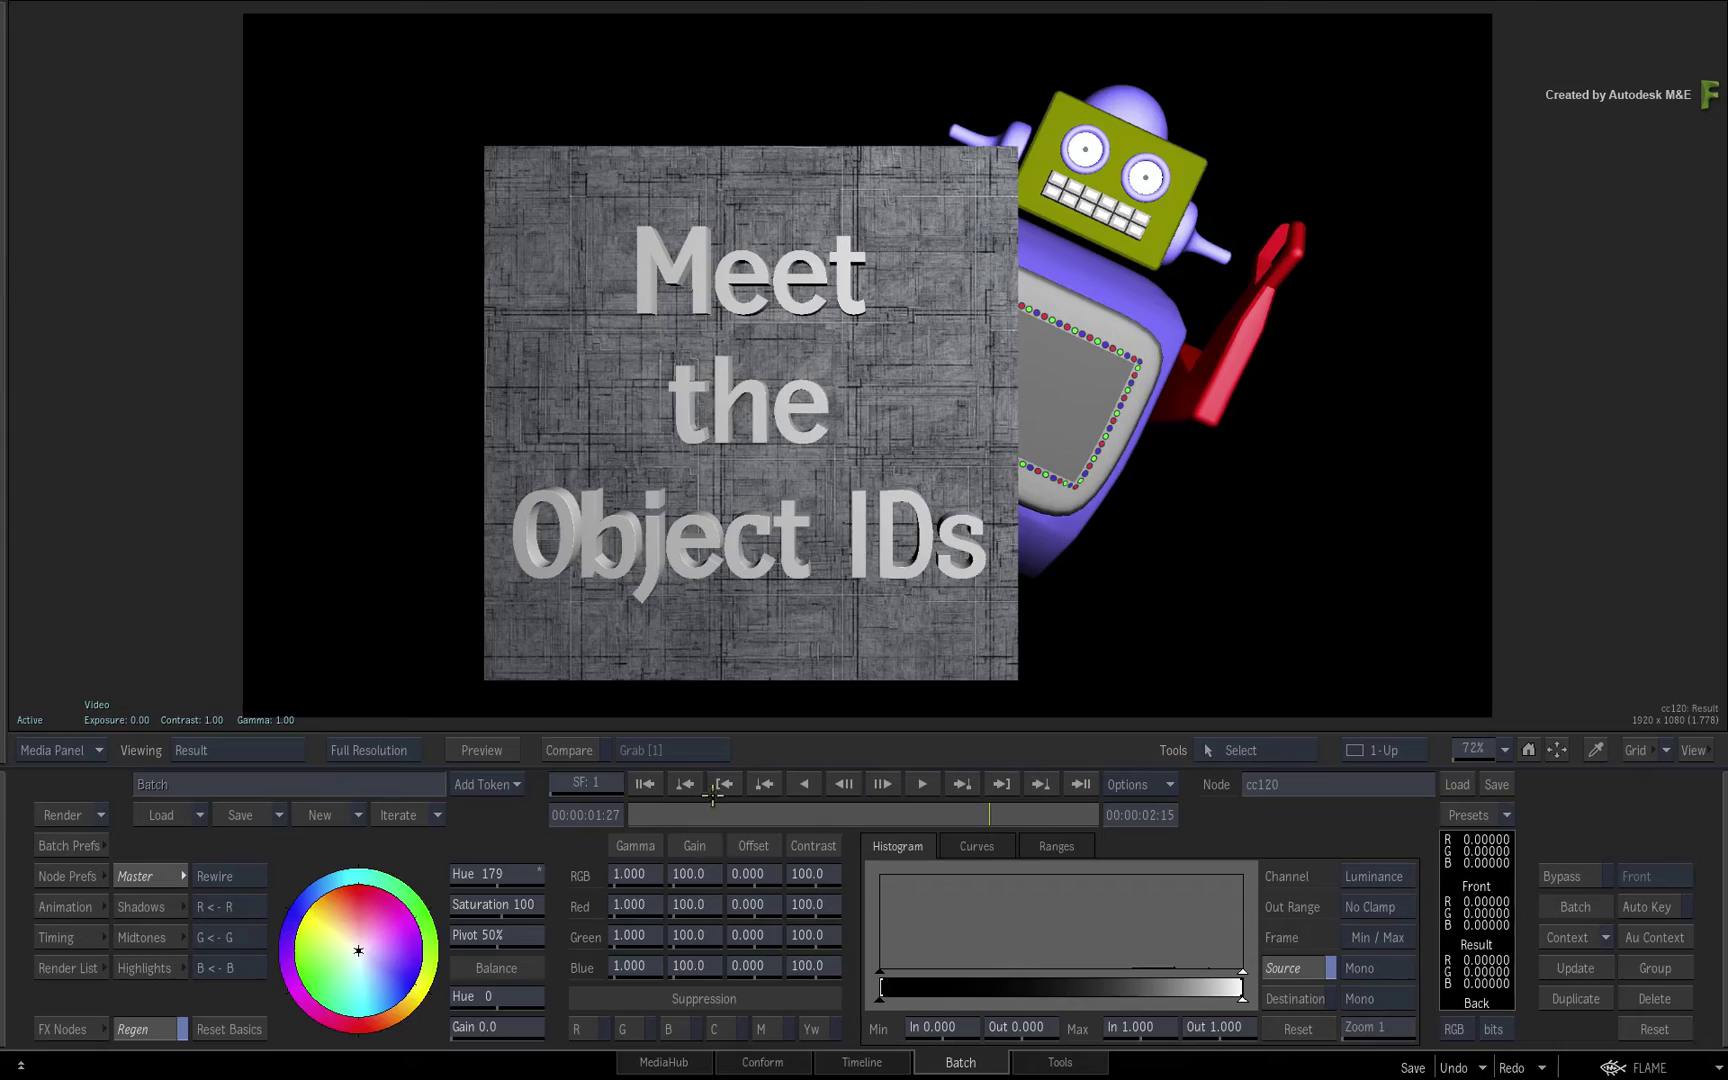
# Reopen the Object_IDs Action from Batch and pan to DefaultCam, Axis_Wall1 and Head1 nodes
pyautogui.press('`')
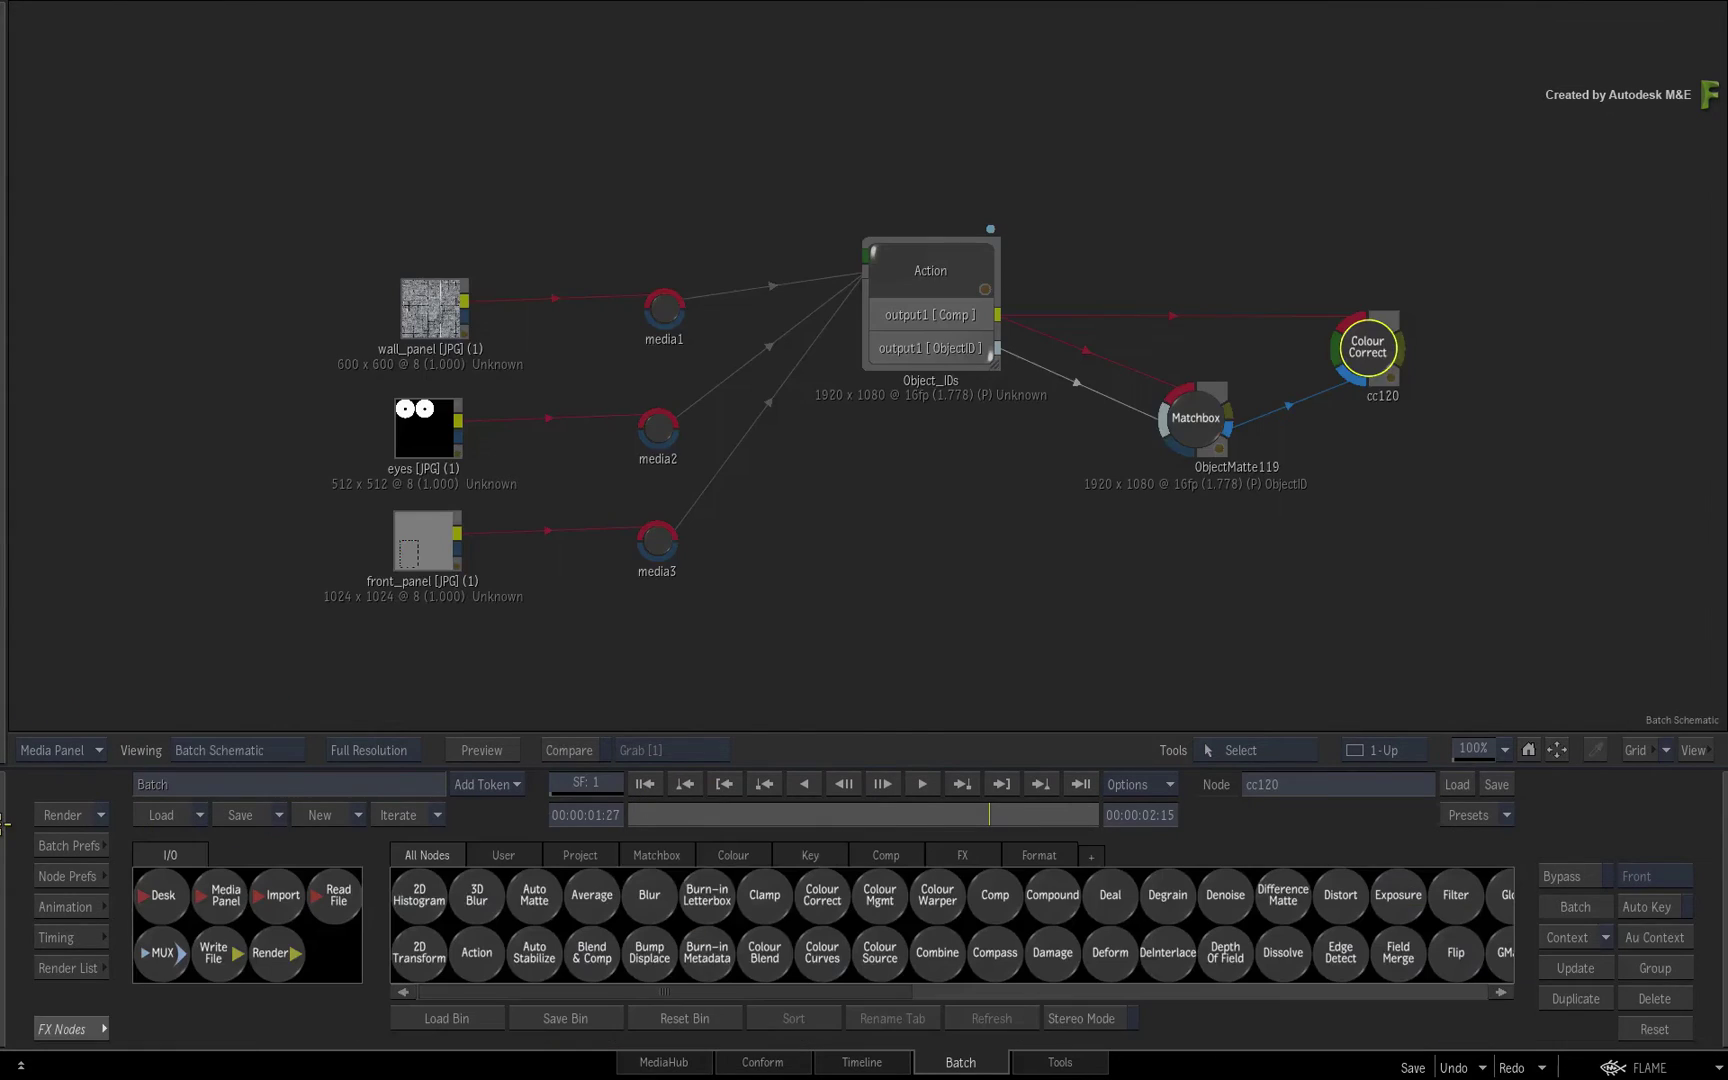
pyautogui.doubleClick(932, 266)
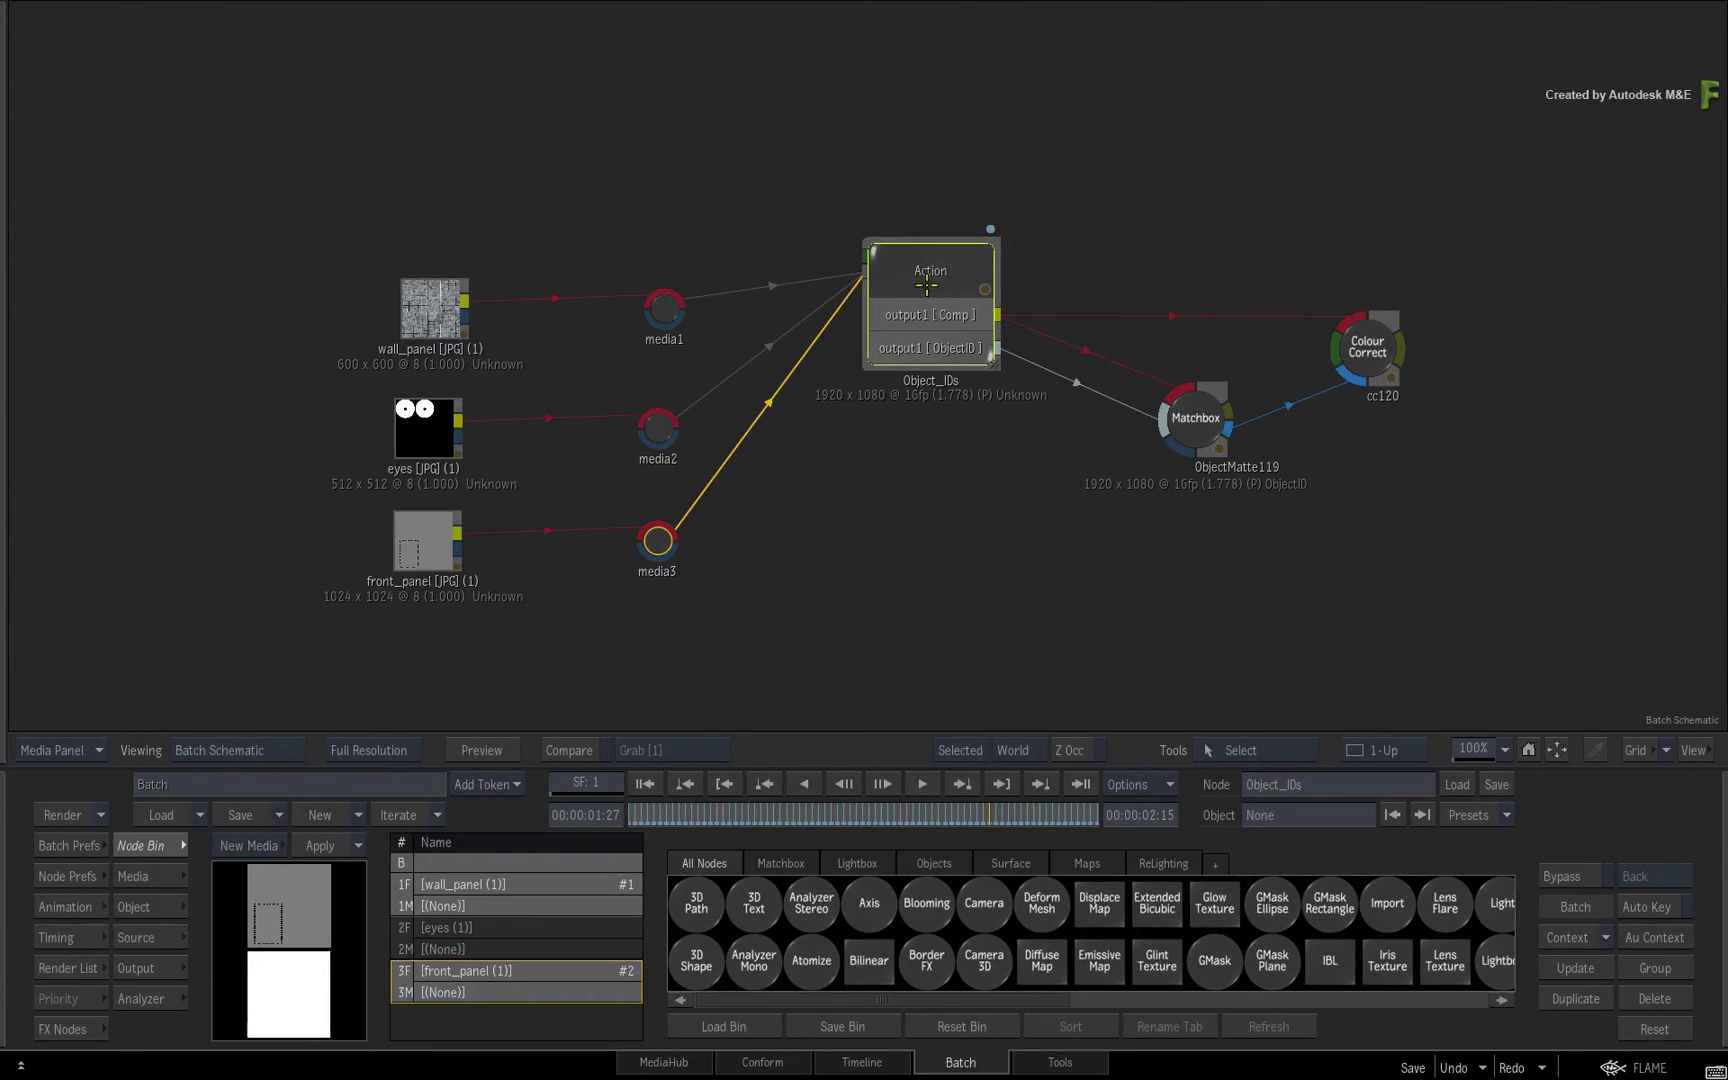
pyautogui.moveTo(465, 257); pyautogui.dragTo(467, 309)
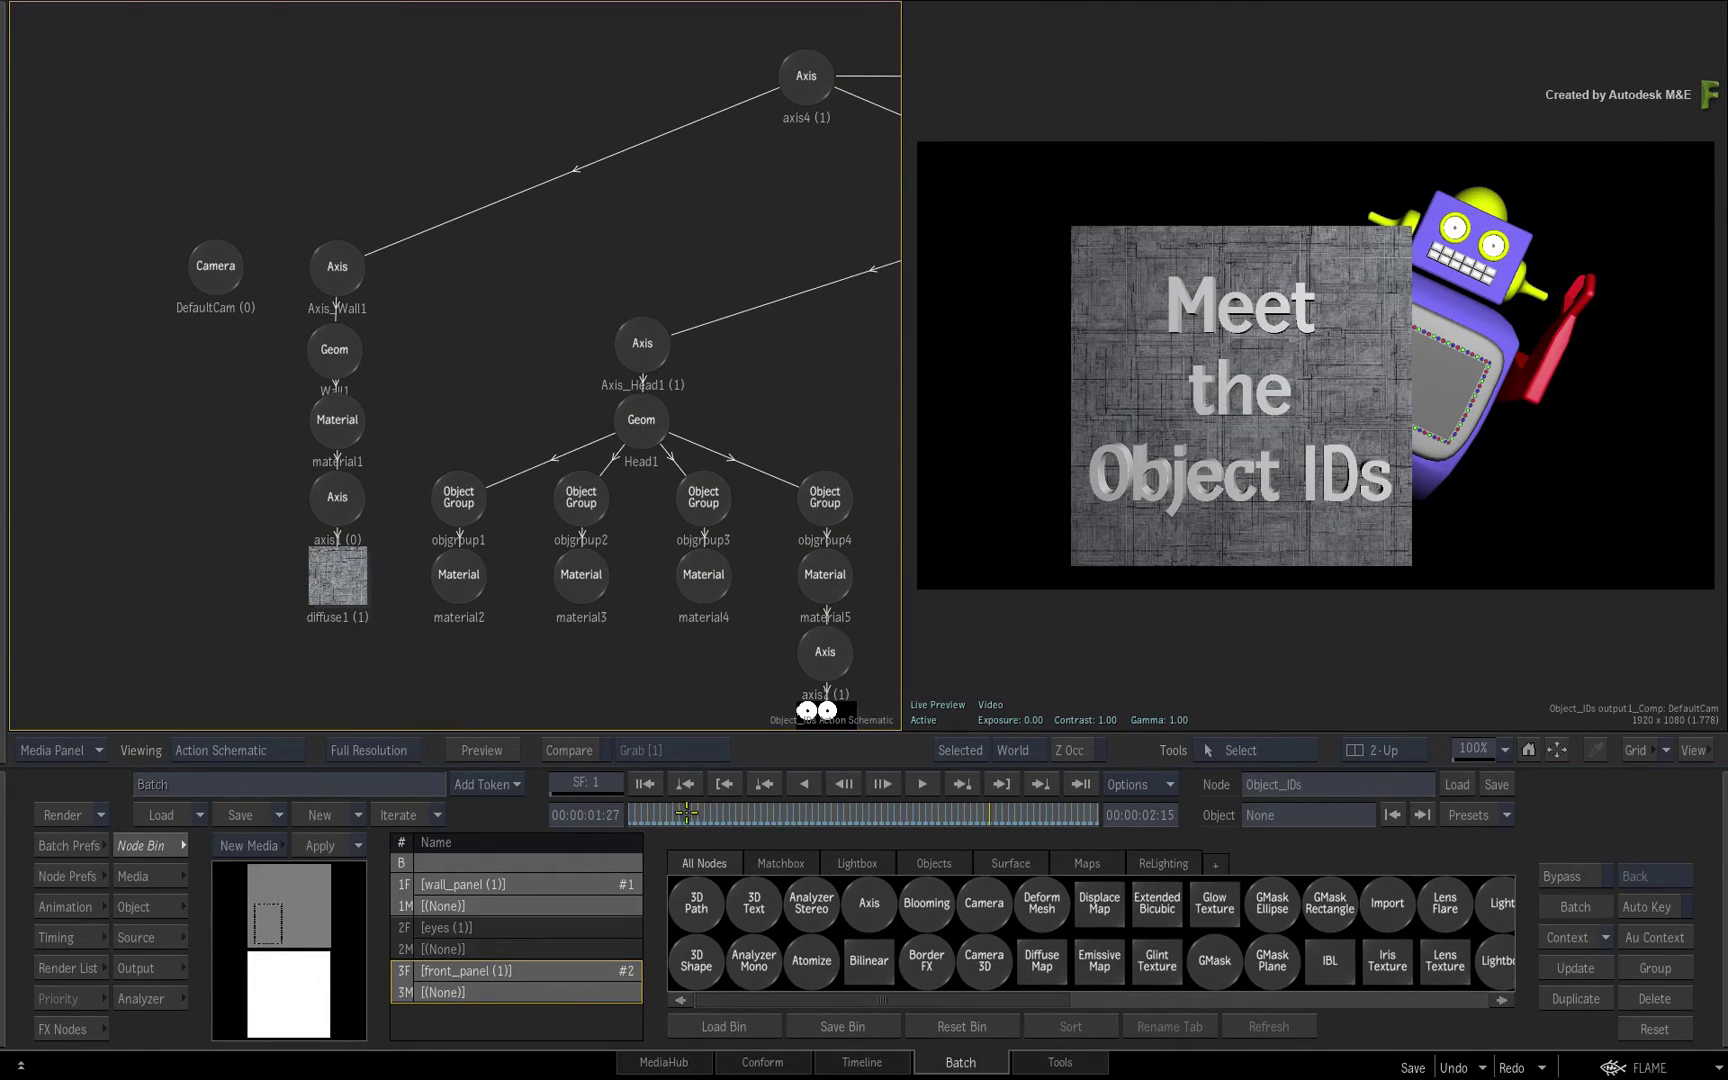
pyautogui.moveTo(650, 813); pyautogui.dragTo(1062, 813)
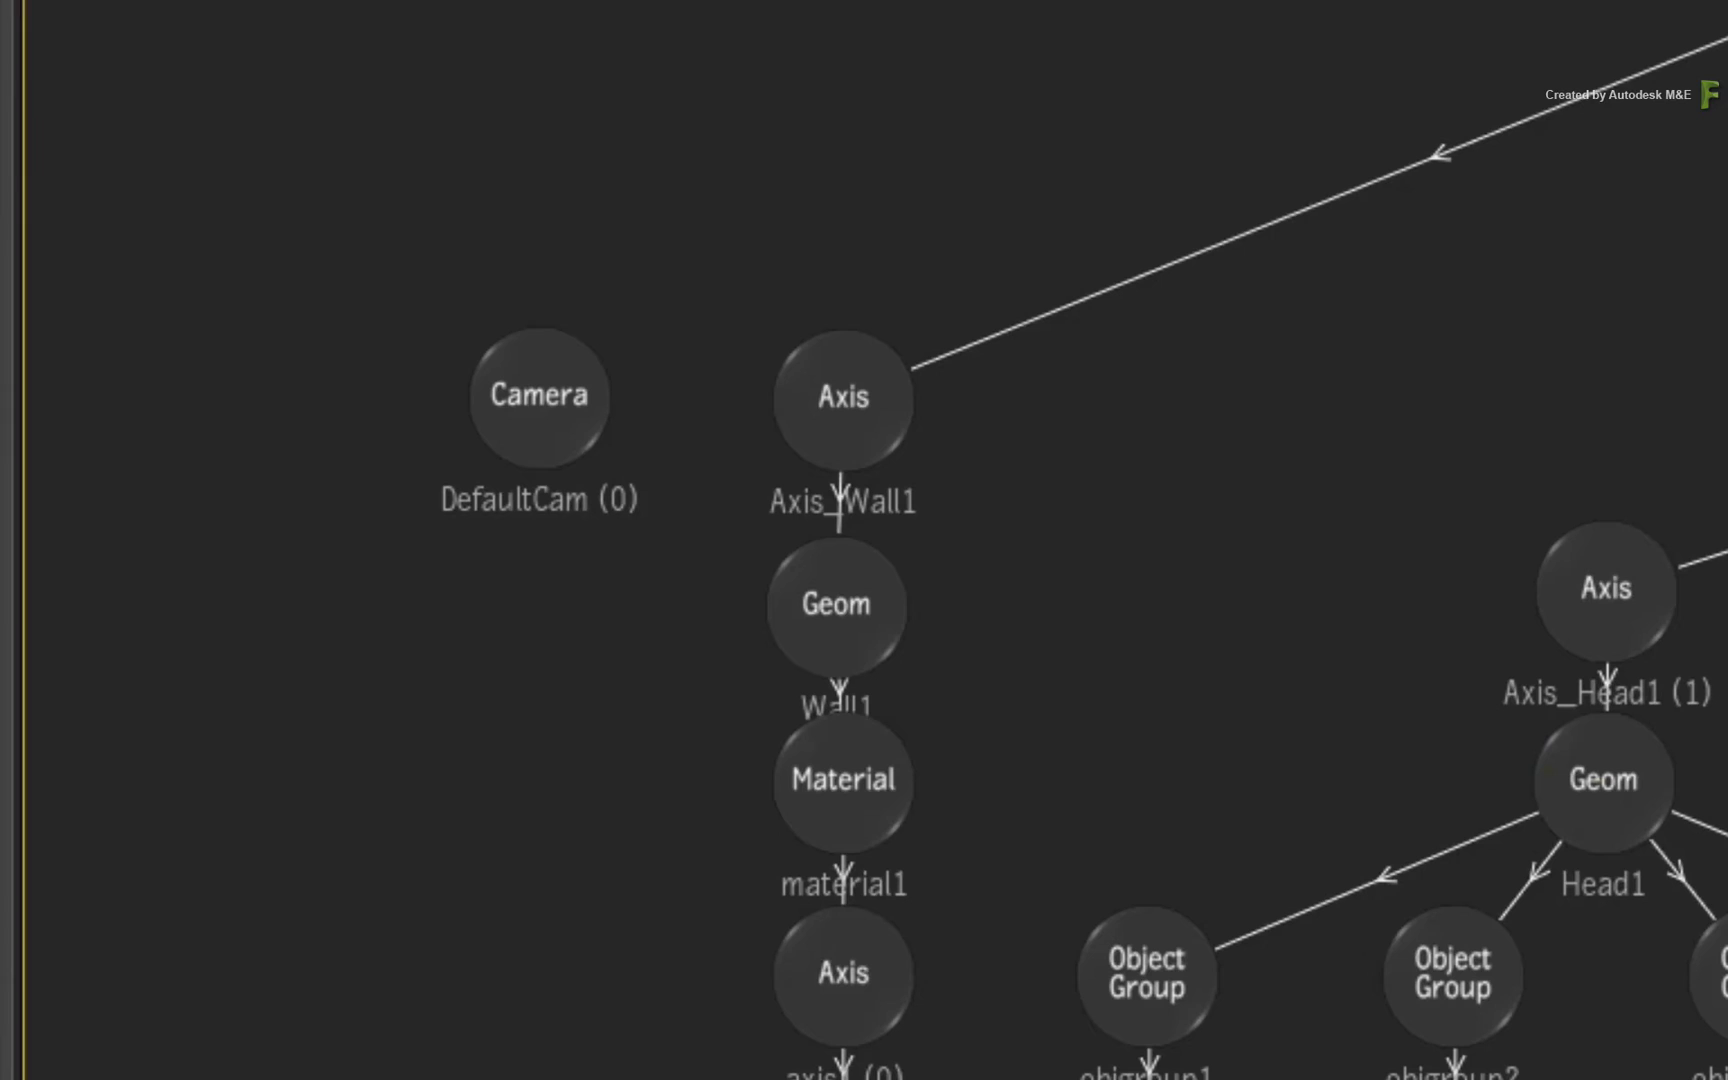
# Filter the Matchbox bin for 'glow' and attach Glow 3D Selective under DefaultCam
pyautogui.click(559, 390)
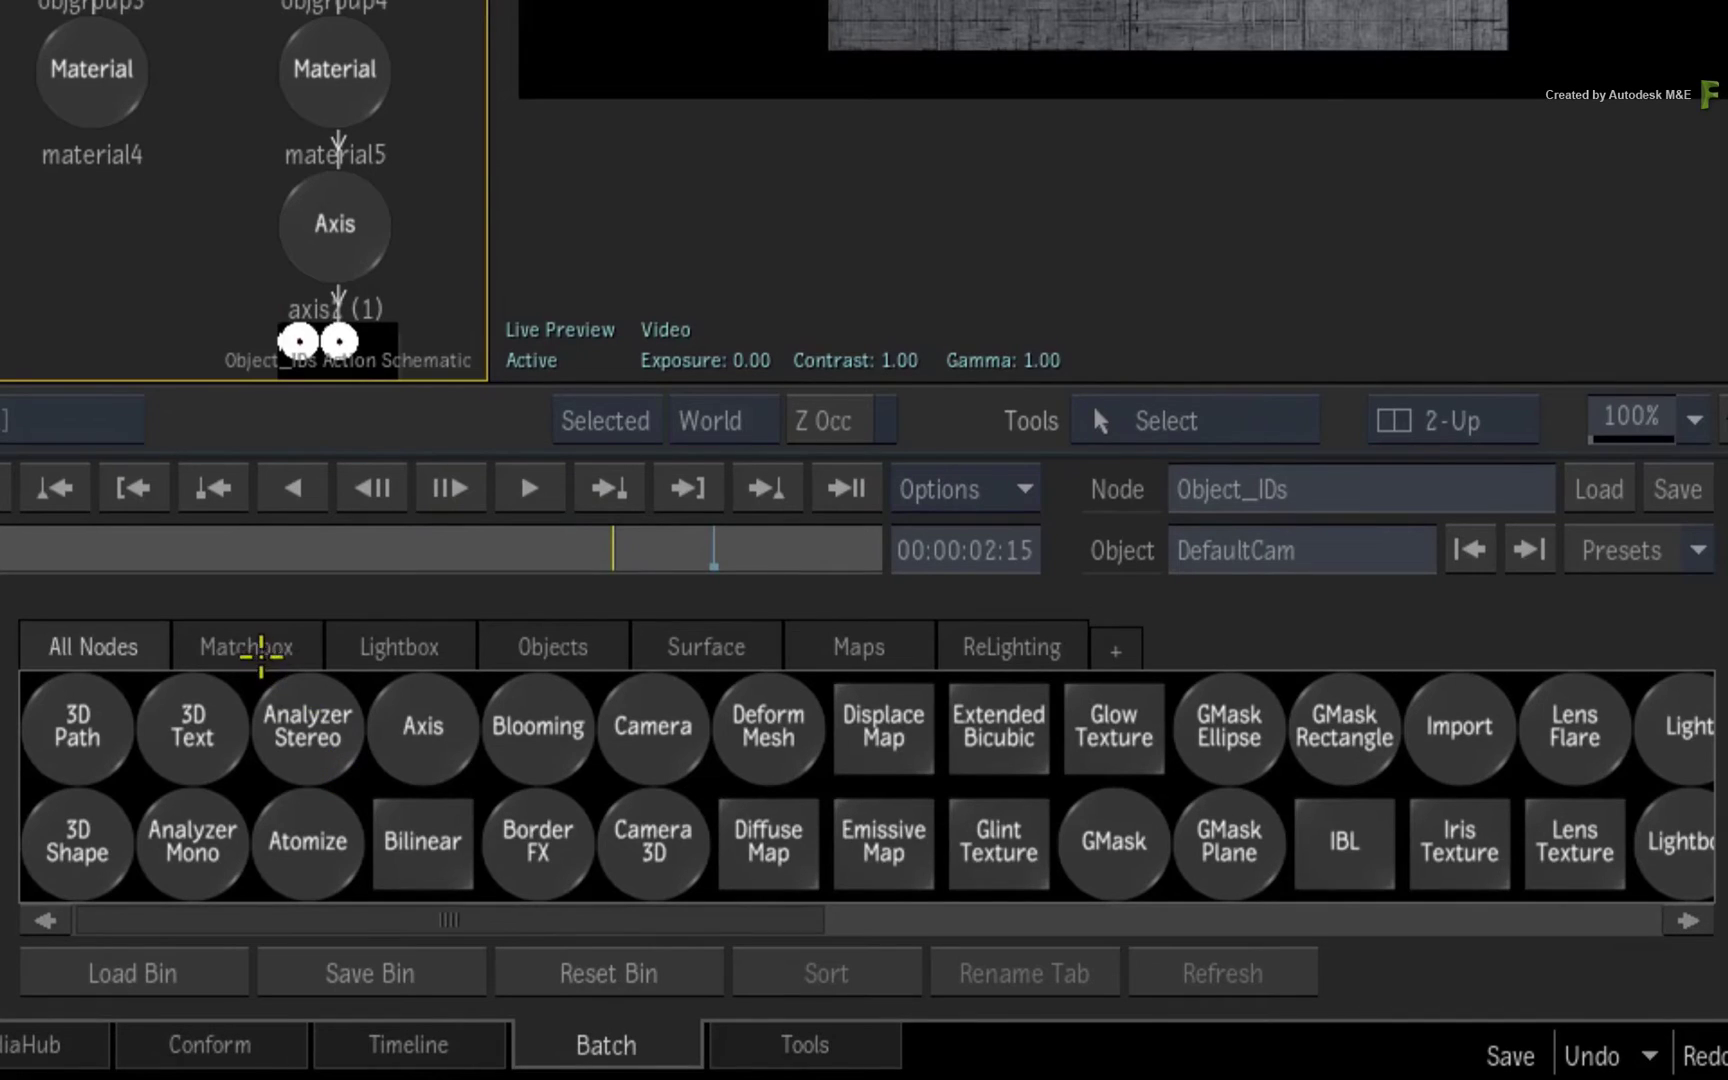
pyautogui.click(257, 648)
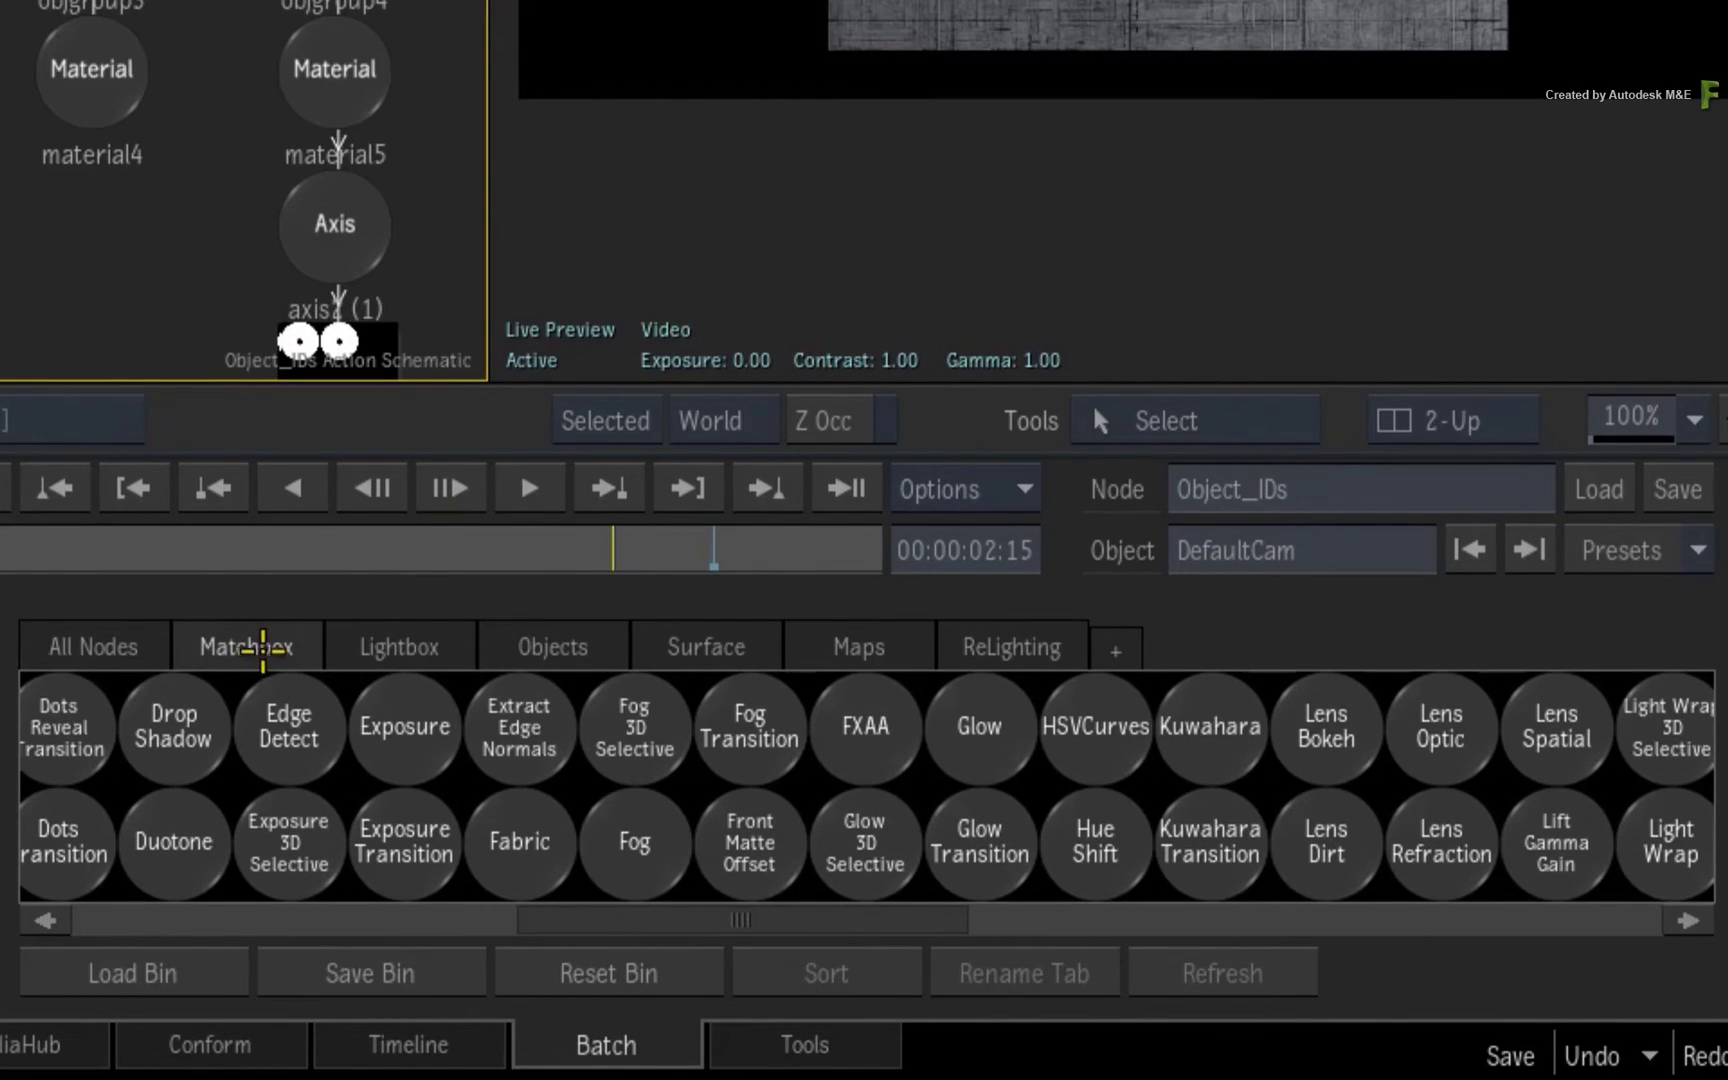
pyautogui.write('glow')
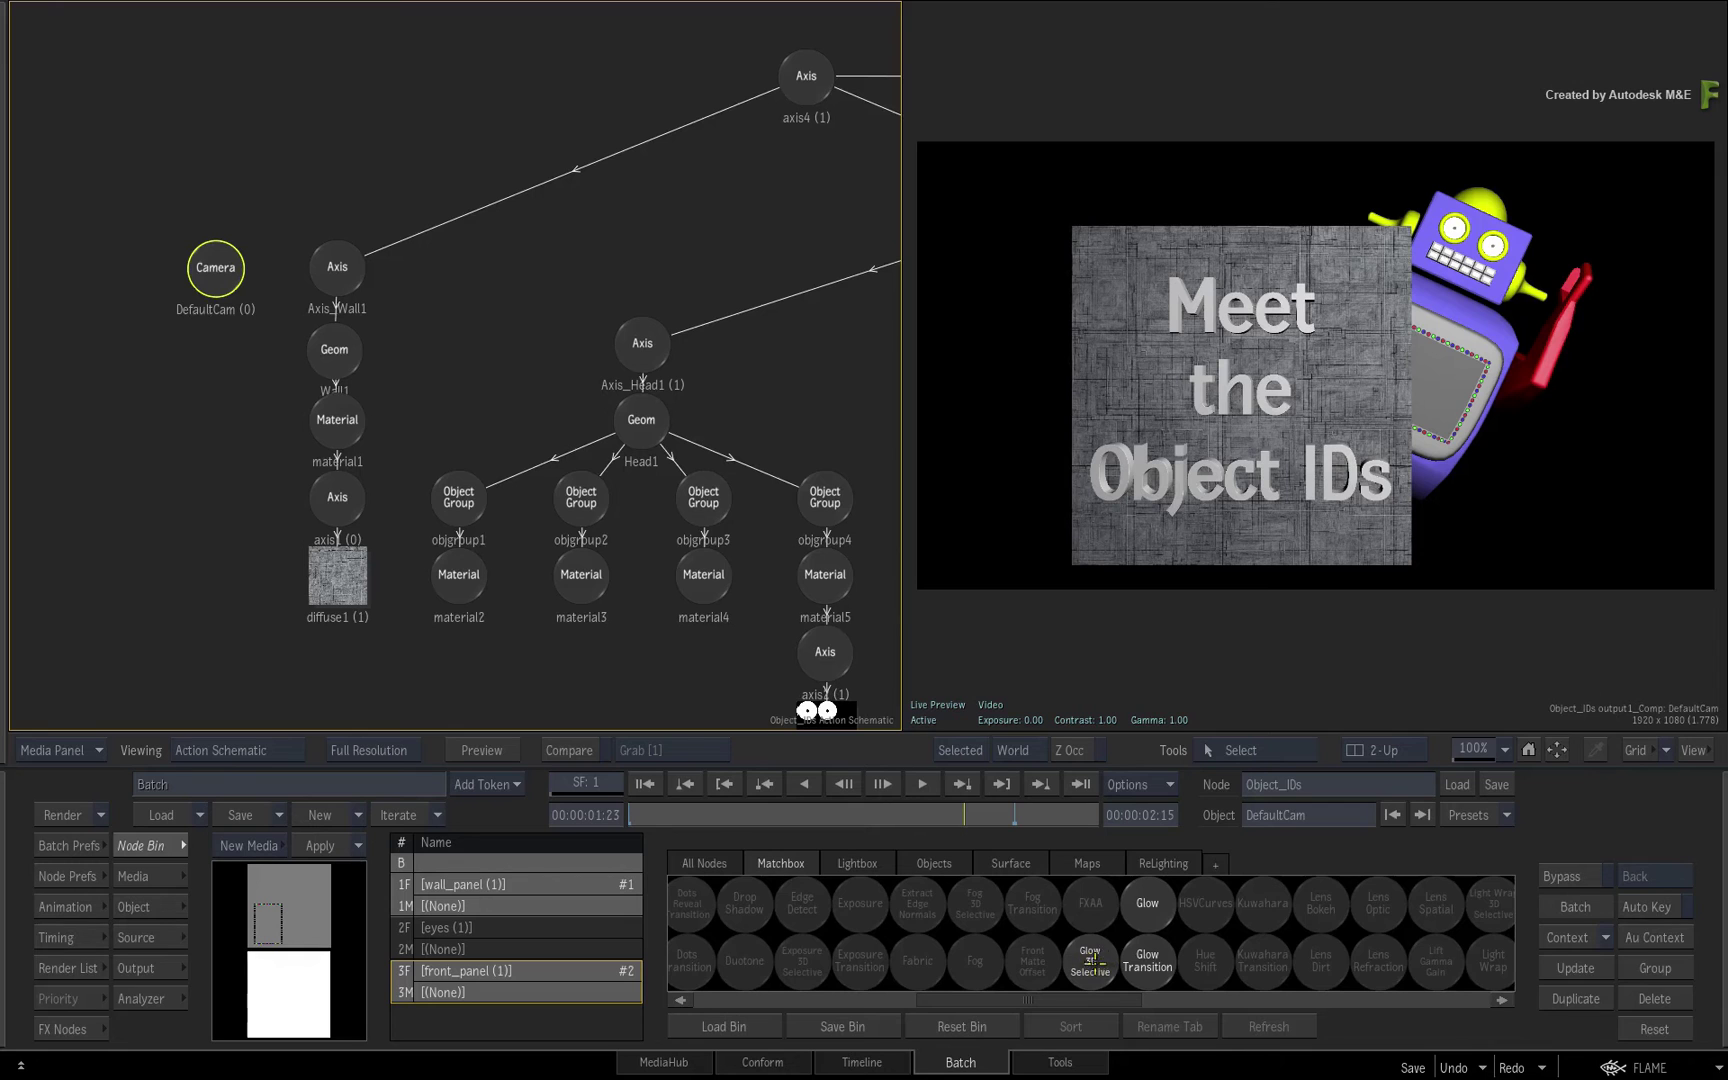
pyautogui.moveTo(865, 842); pyautogui.dragTo(0, 462)
pyautogui.moveTo(393, 768); pyautogui.dragTo(242, 437)
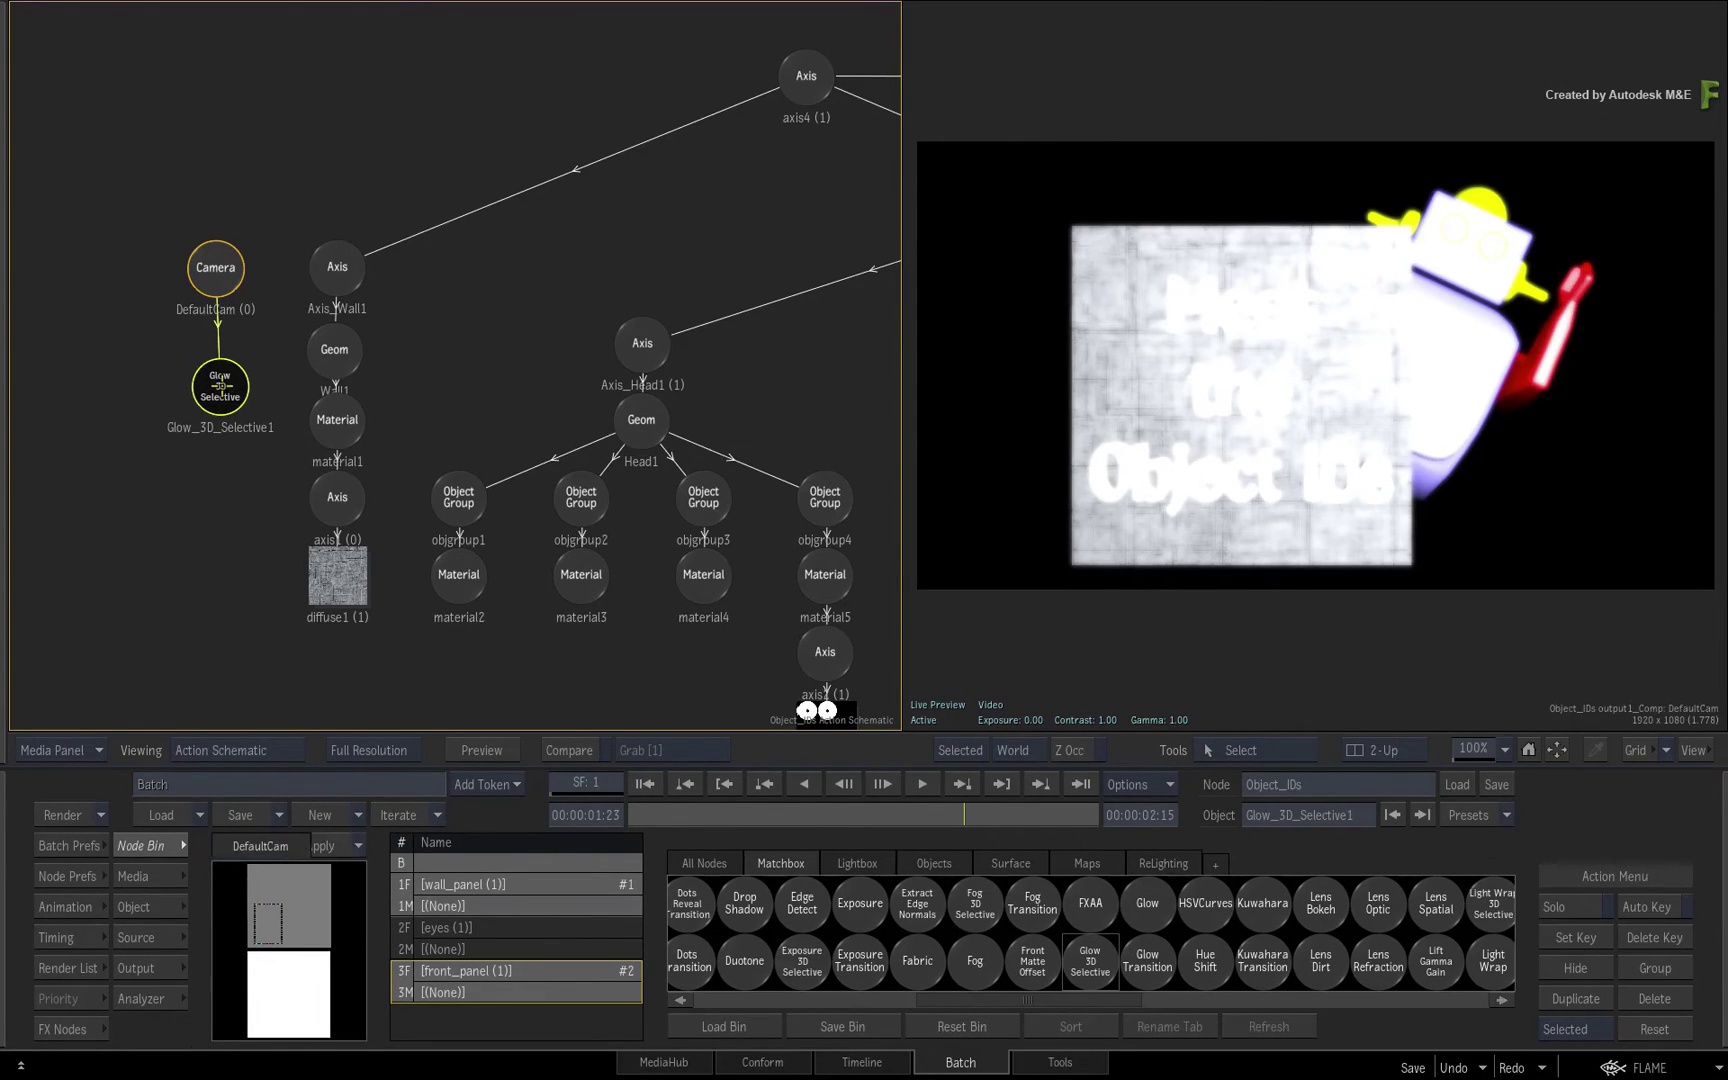
# Change Glow_3D_Selective1's selective Type from None to Object ID
pyautogui.doubleClick(220, 385)
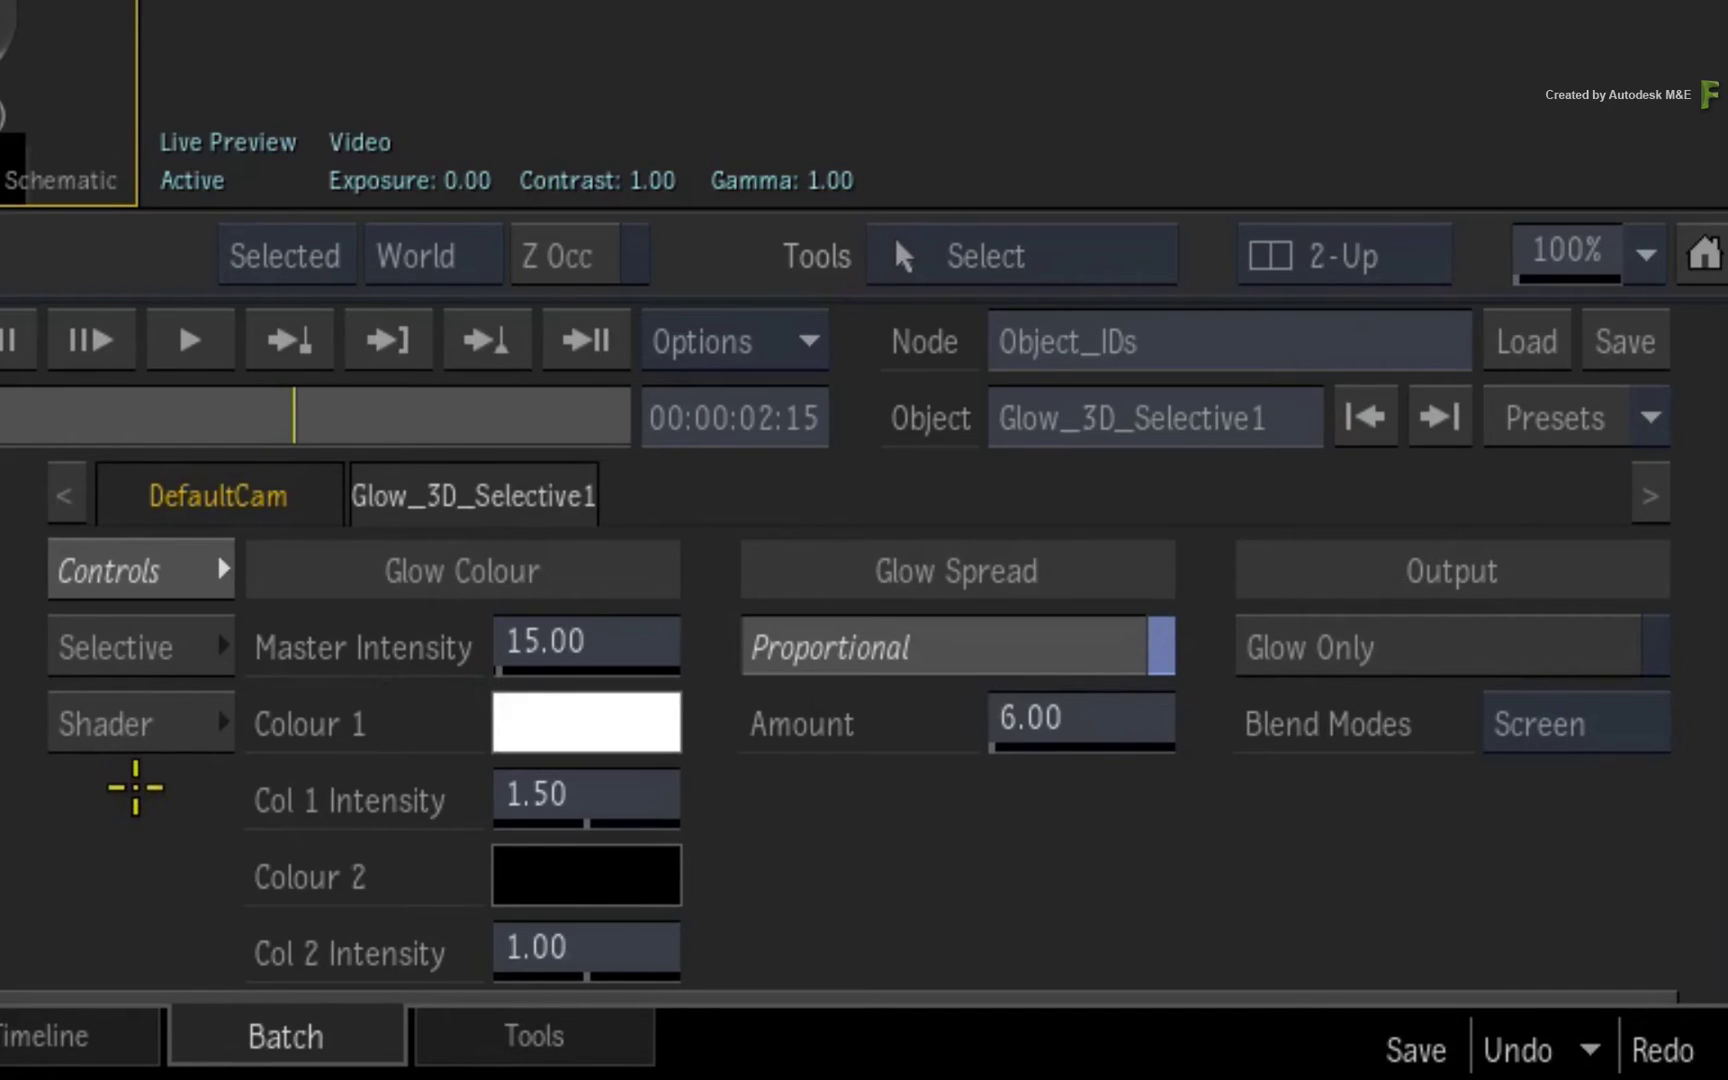
pyautogui.click(166, 648)
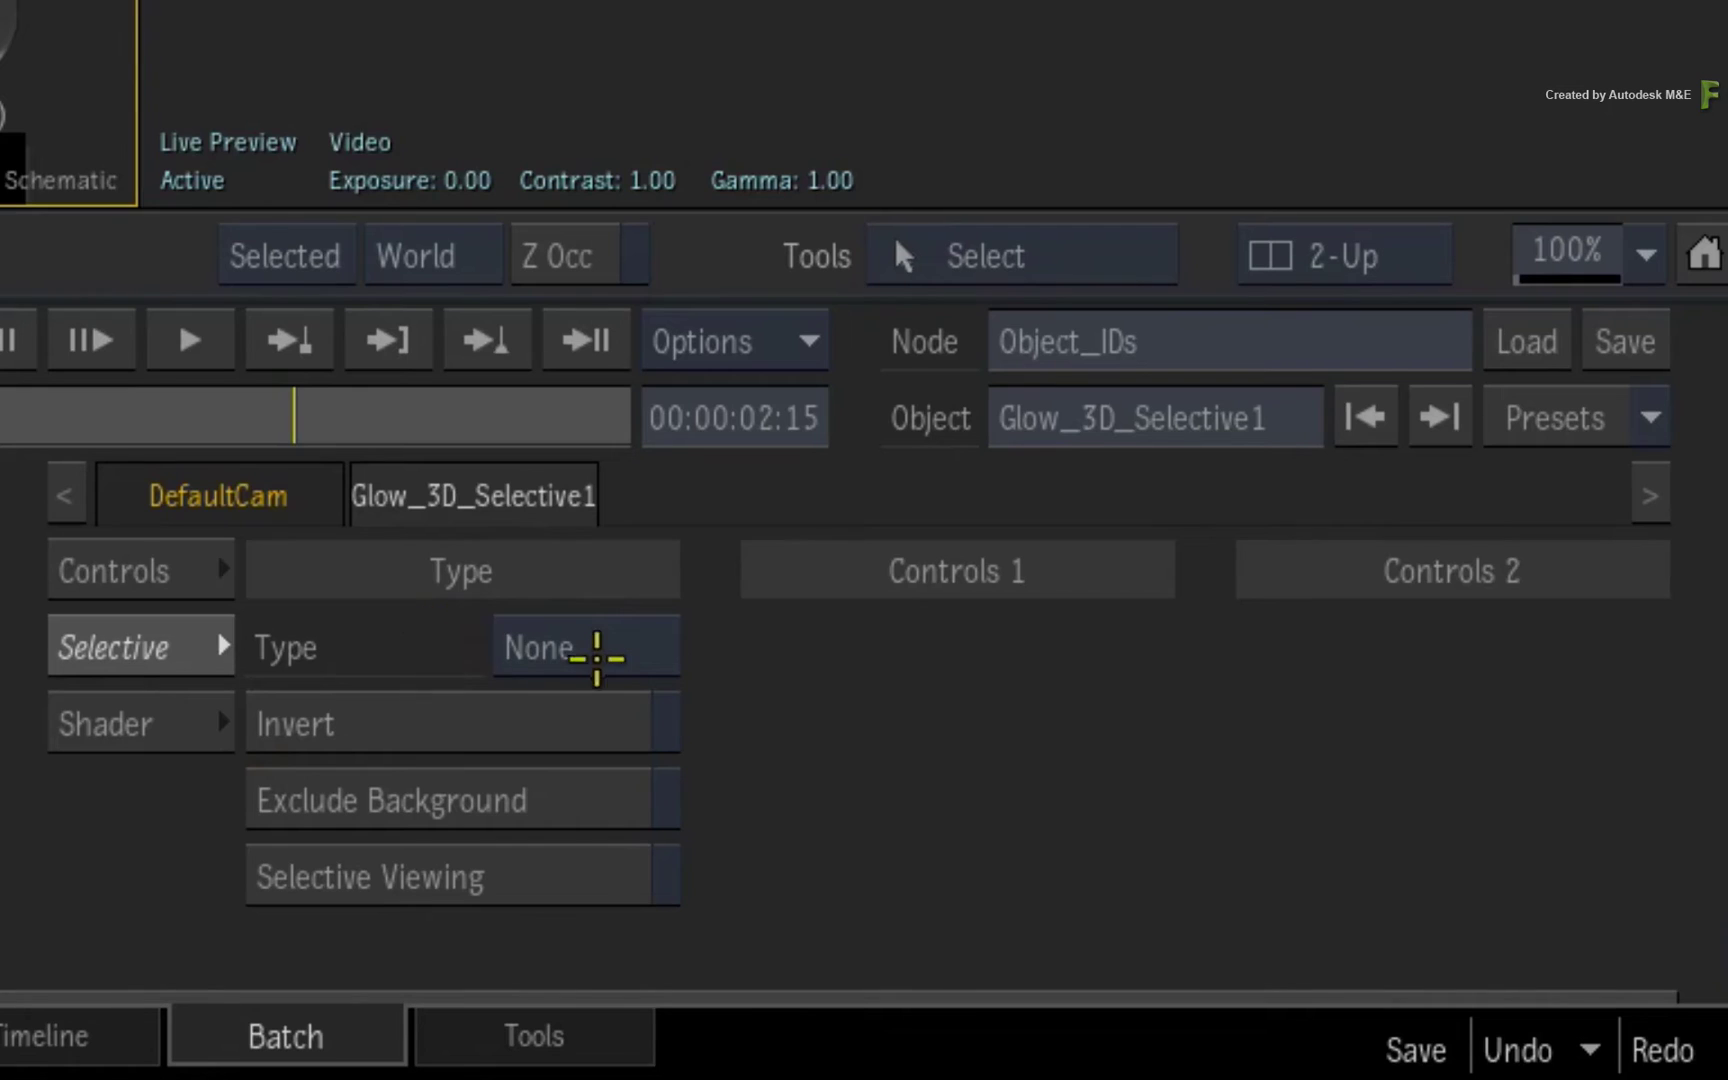
pyautogui.click(605, 649)
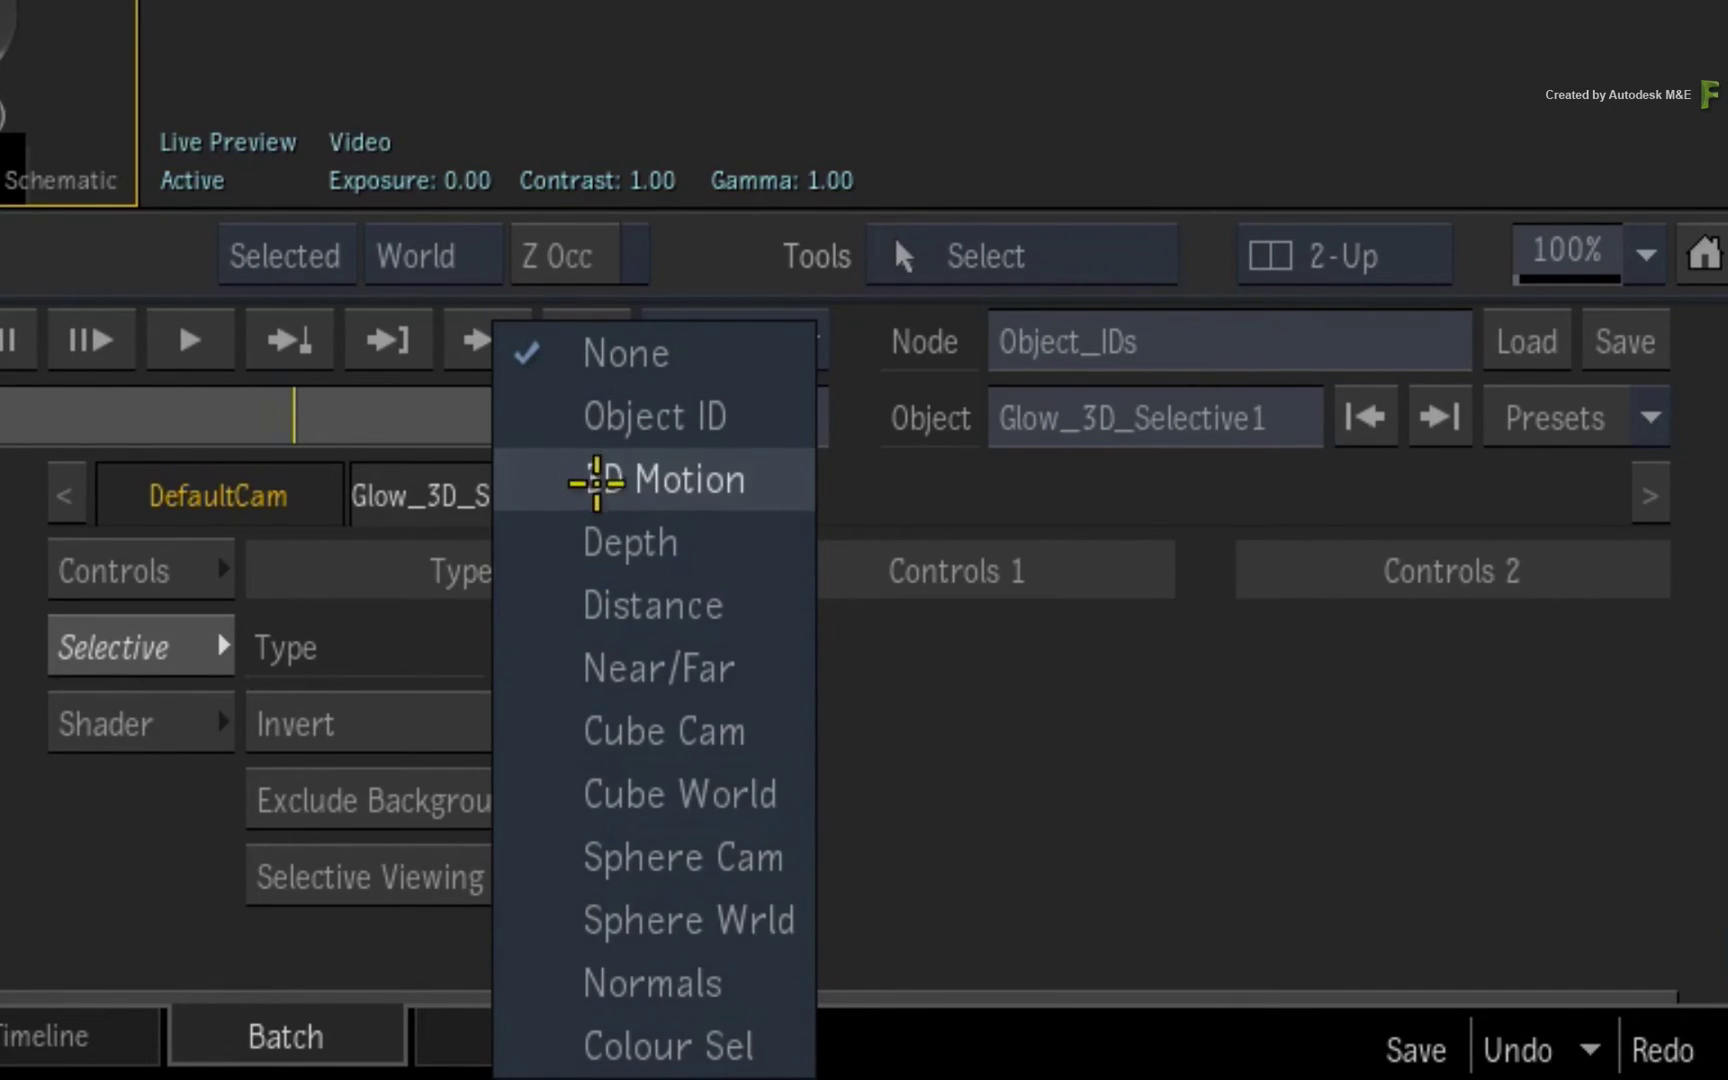
pyautogui.click(536, 414)
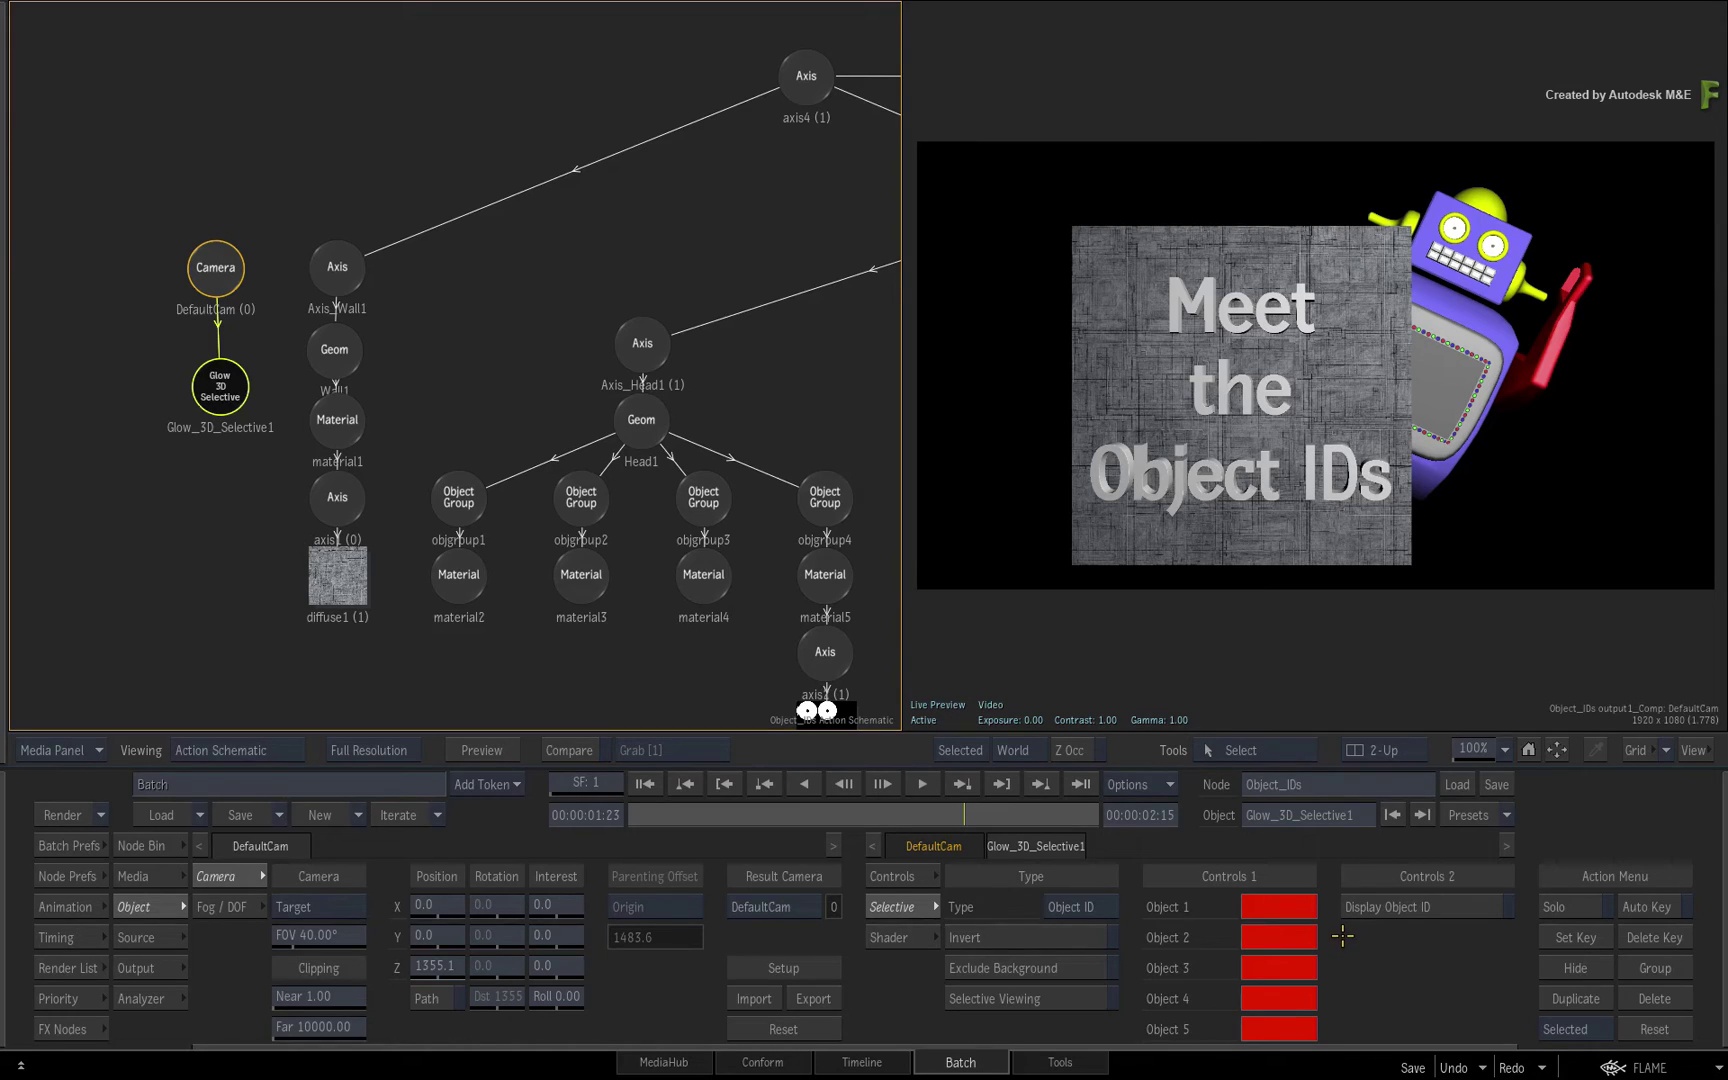
# Eyedrop the green Object ID of the word 'the' into the glow's Object 1 swatch
pyautogui.click(1389, 907)
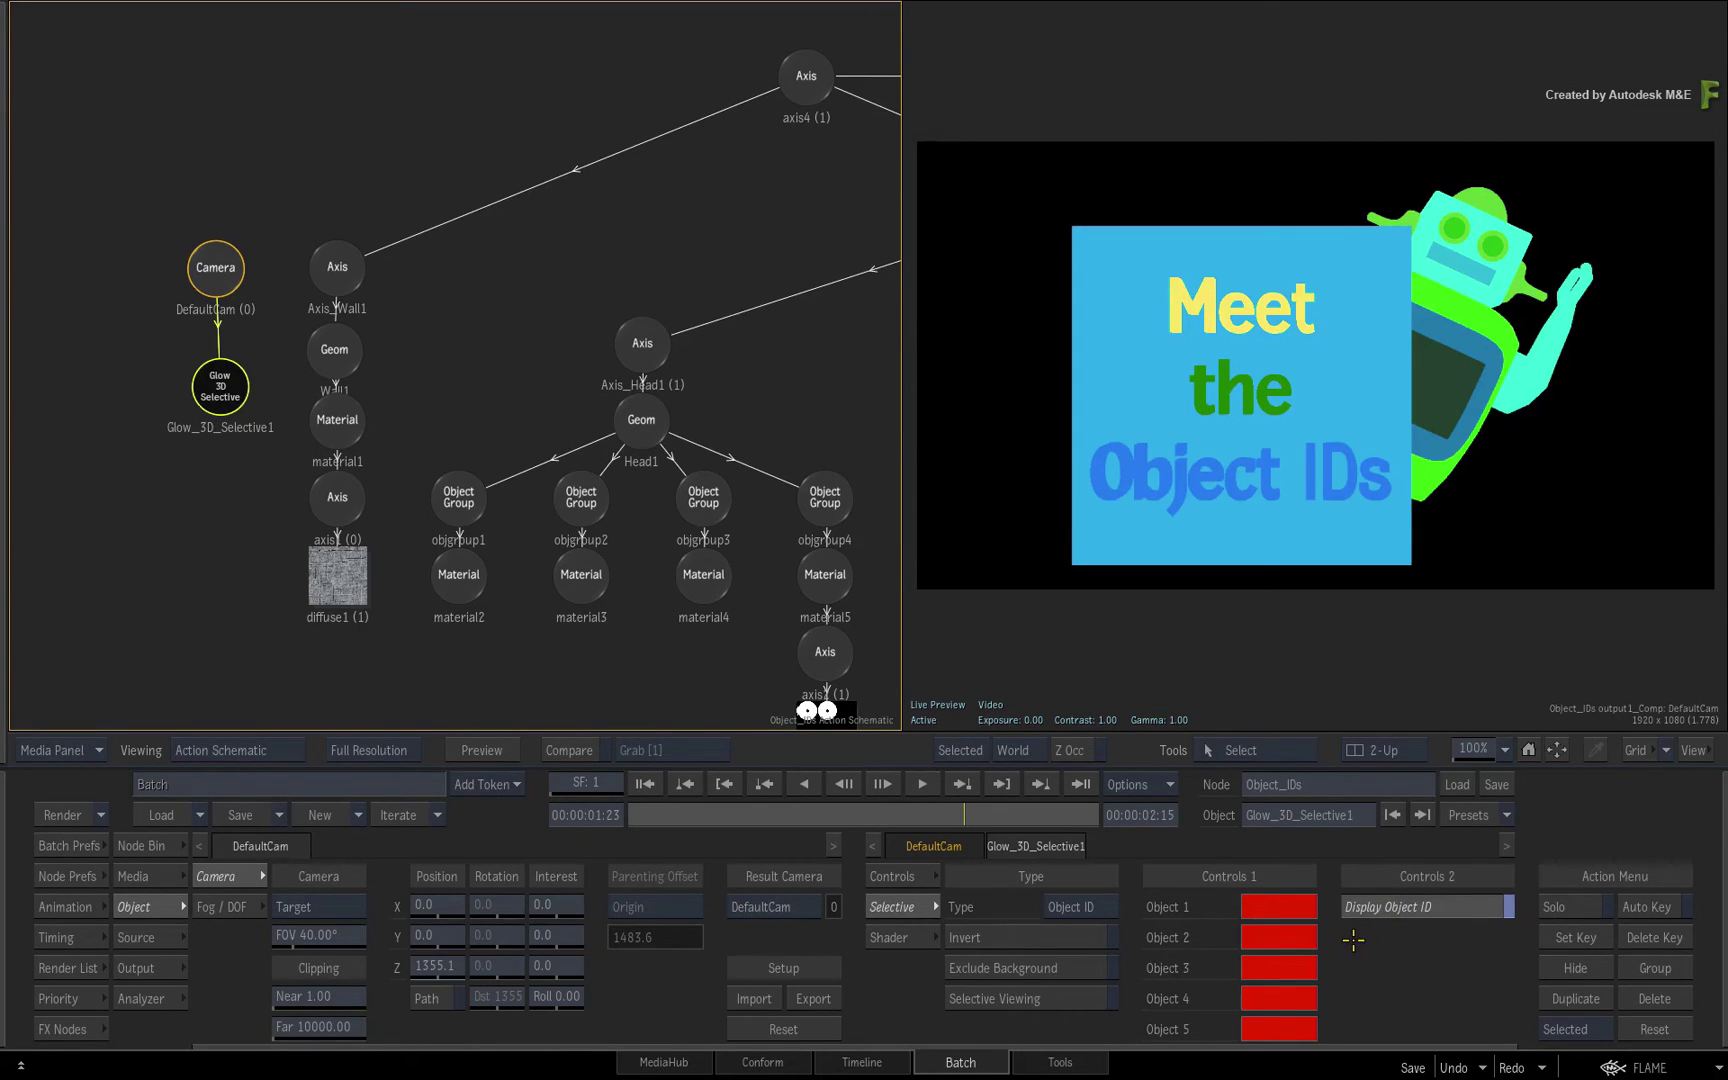
pyautogui.click(1298, 907)
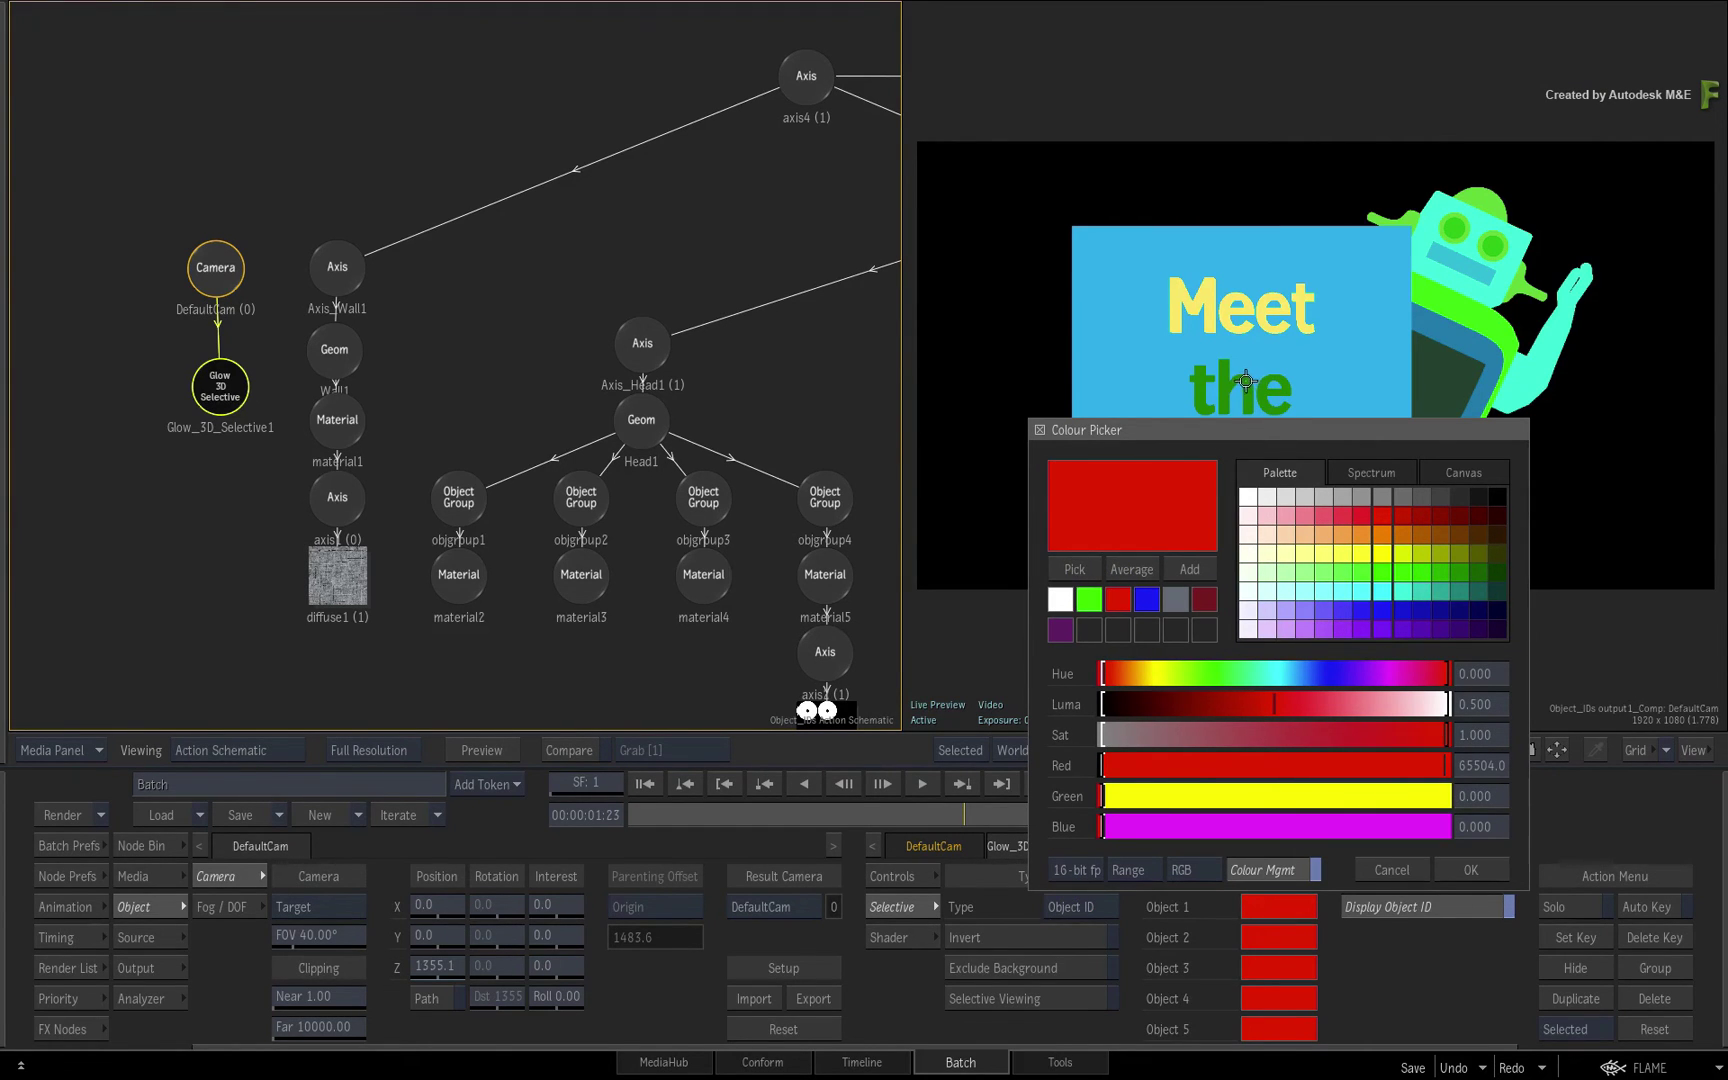
pyautogui.click(1245, 381)
pyautogui.click(1471, 866)
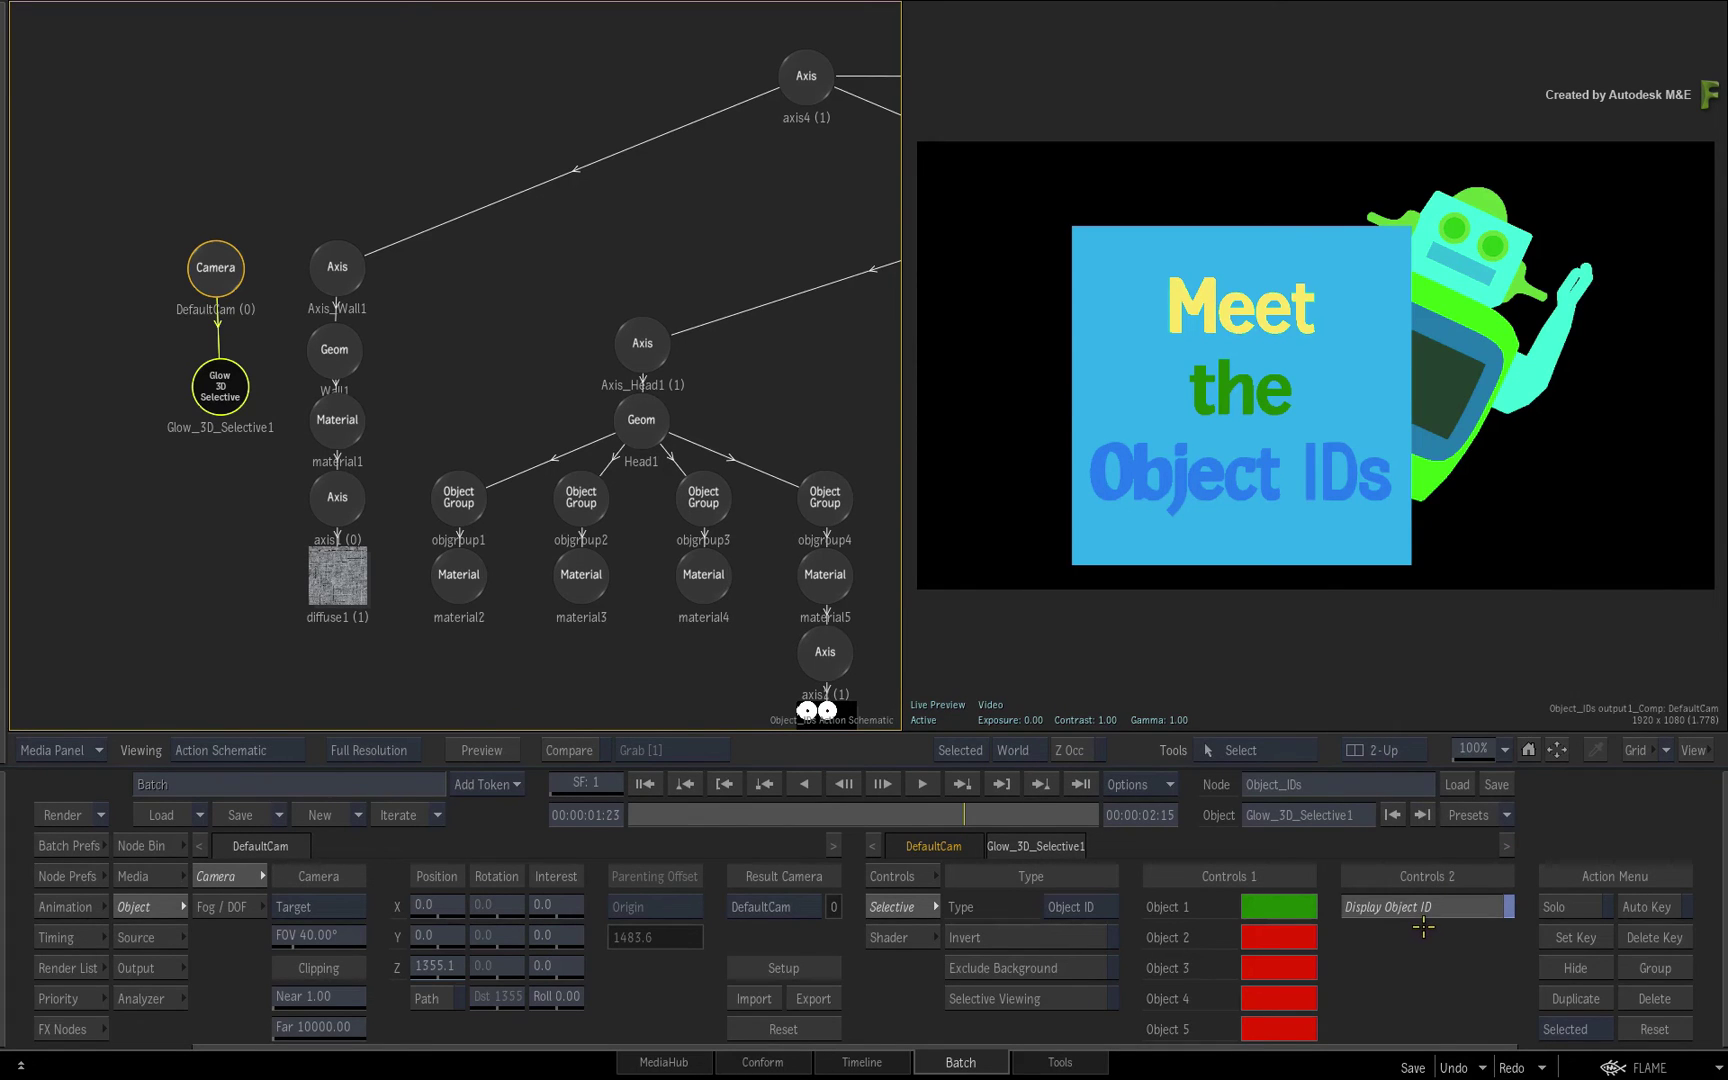
pyautogui.click(1450, 908)
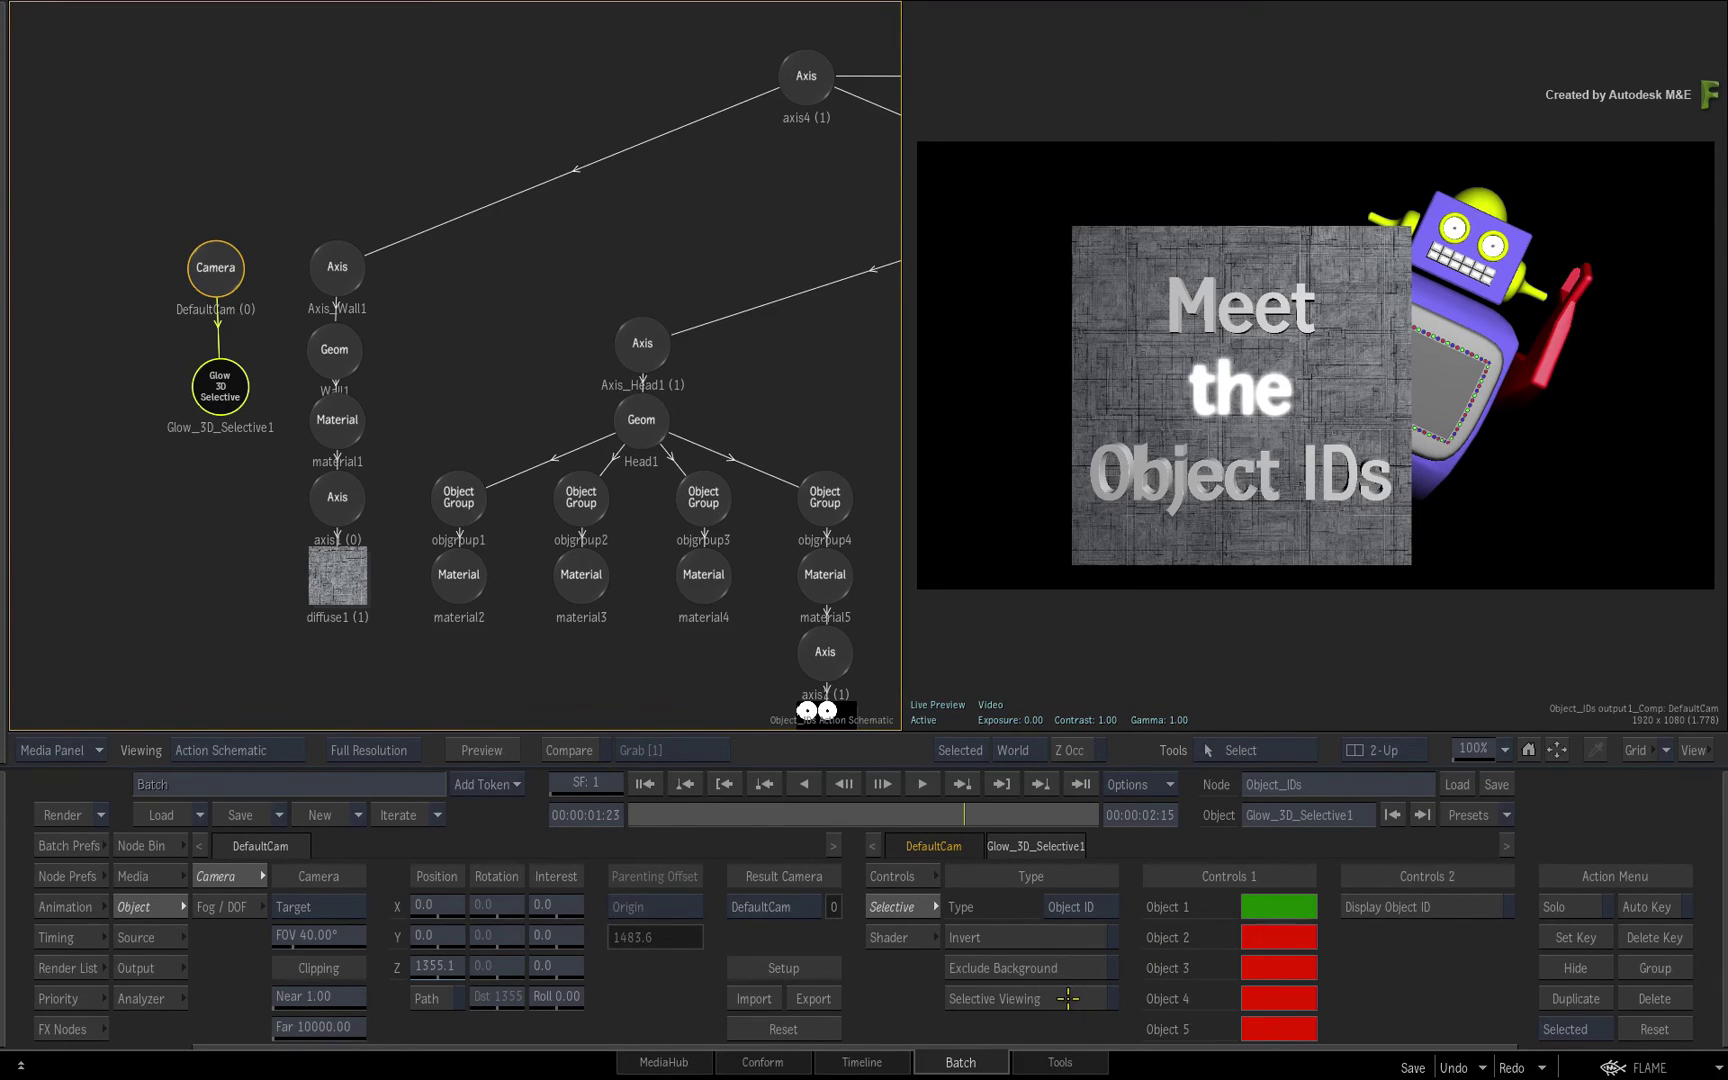
pyautogui.click(1068, 998)
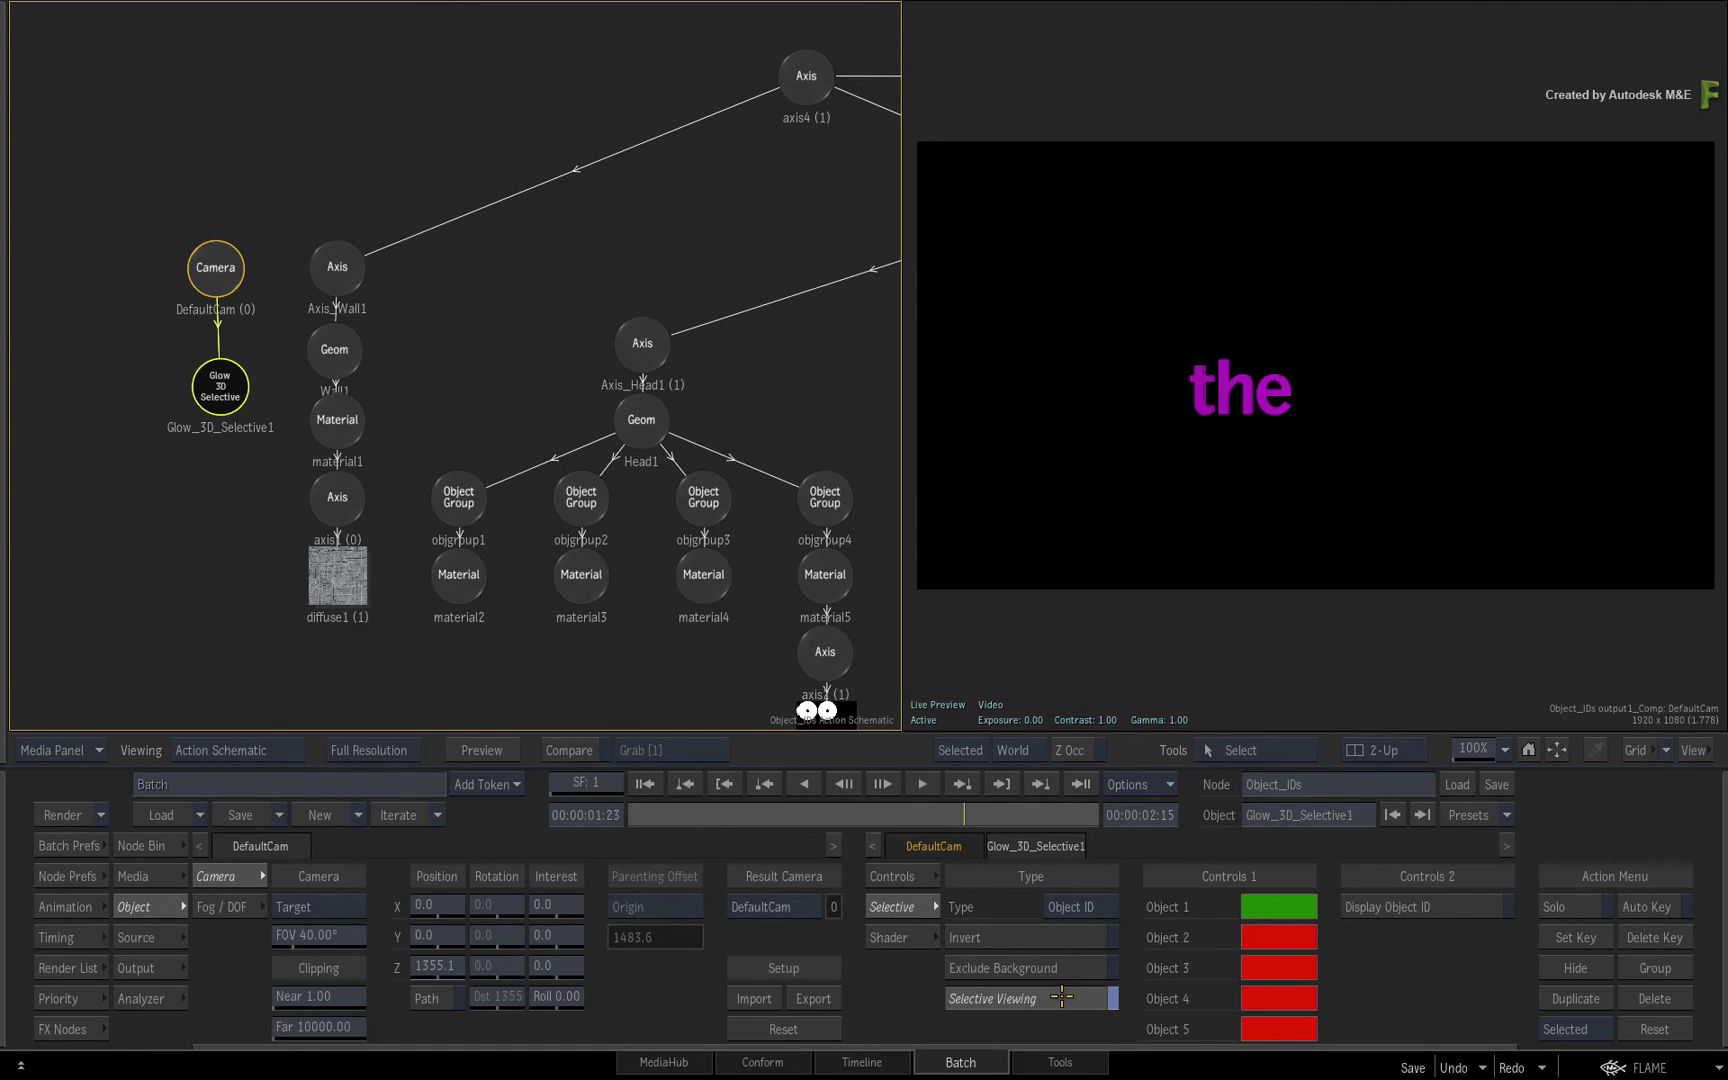
pyautogui.click(1063, 996)
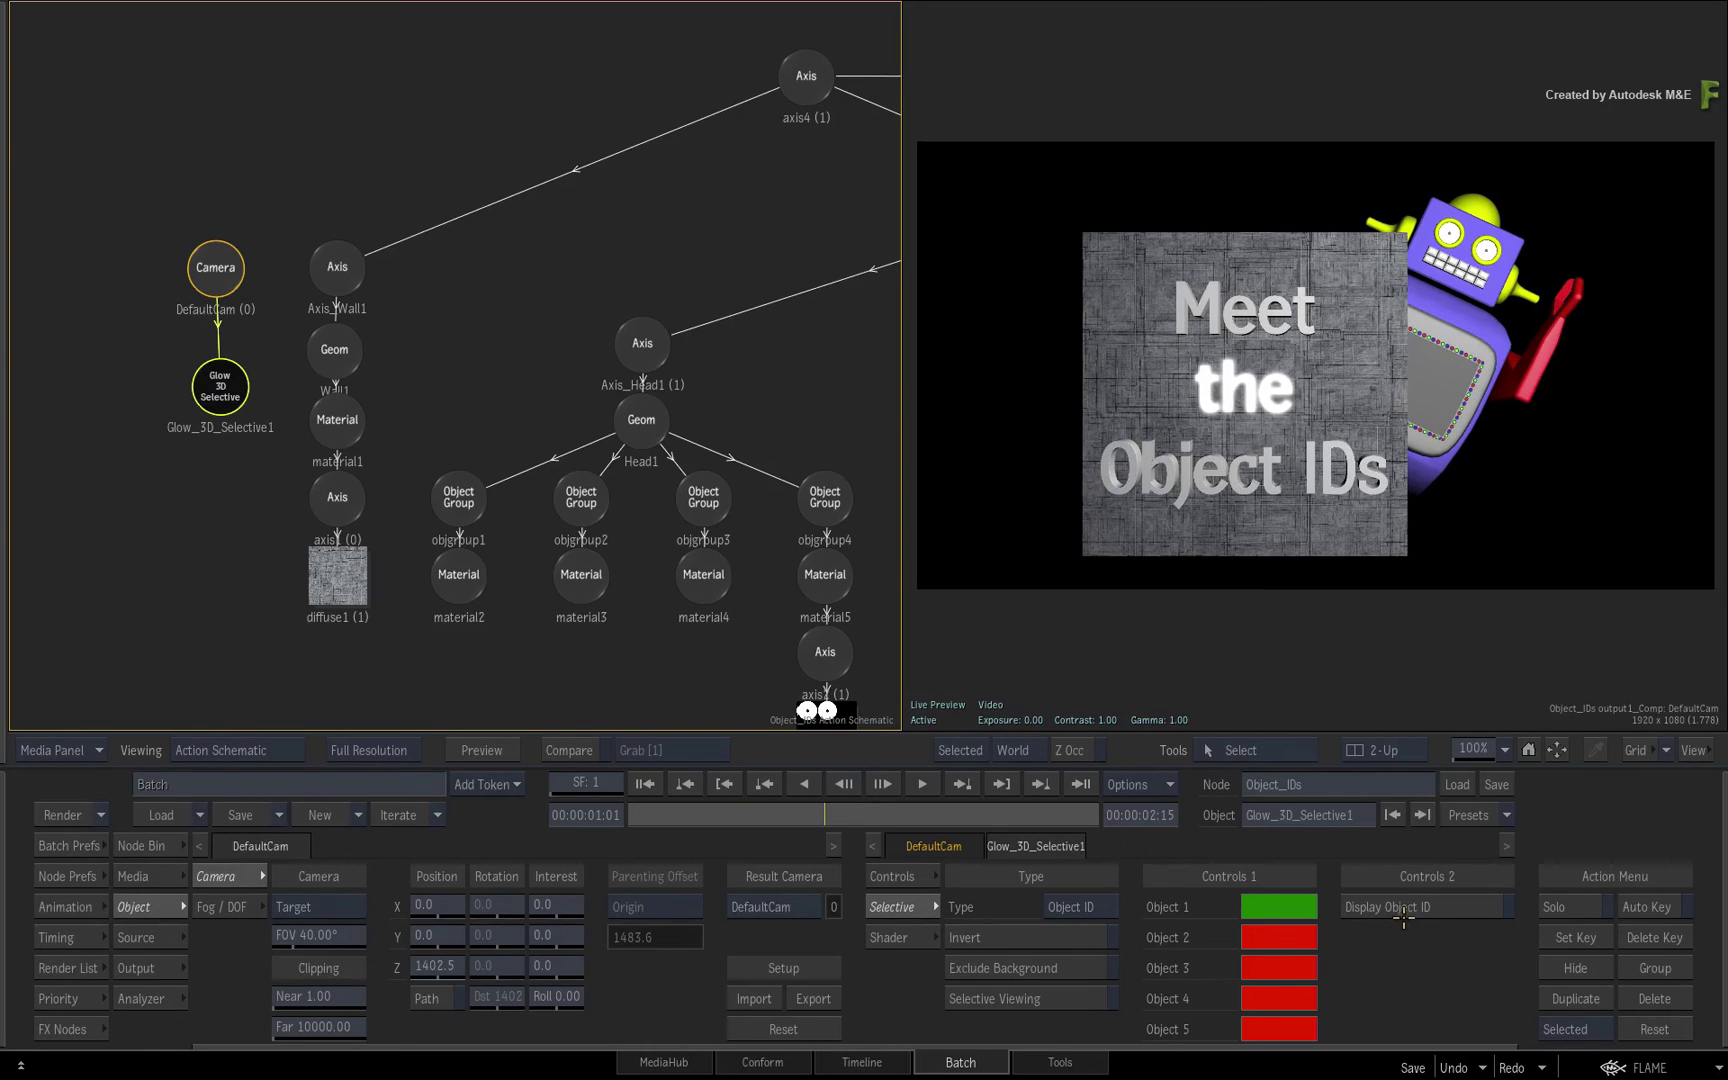
# Eyedrop the yellow 'Meet' Object ID into the glow's Object 2 swatch
pyautogui.click(1403, 907)
pyautogui.click(1275, 938)
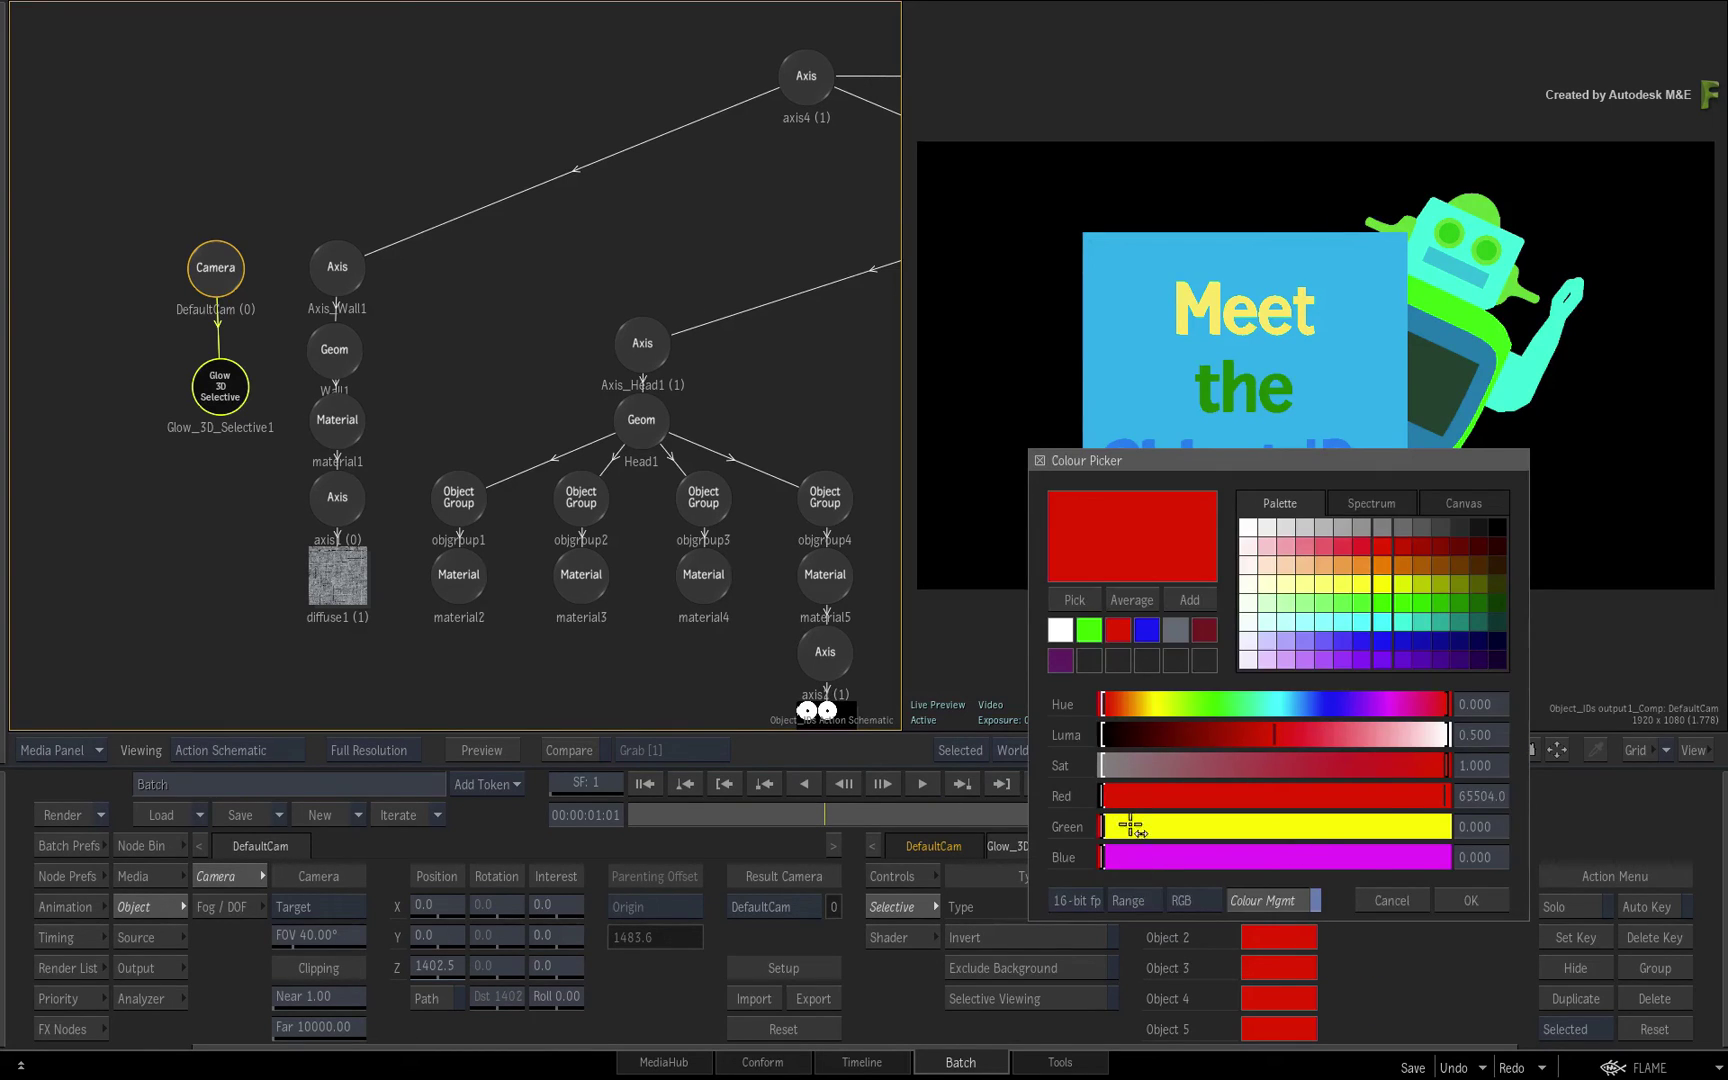
pyautogui.click(1206, 297)
pyautogui.click(1470, 900)
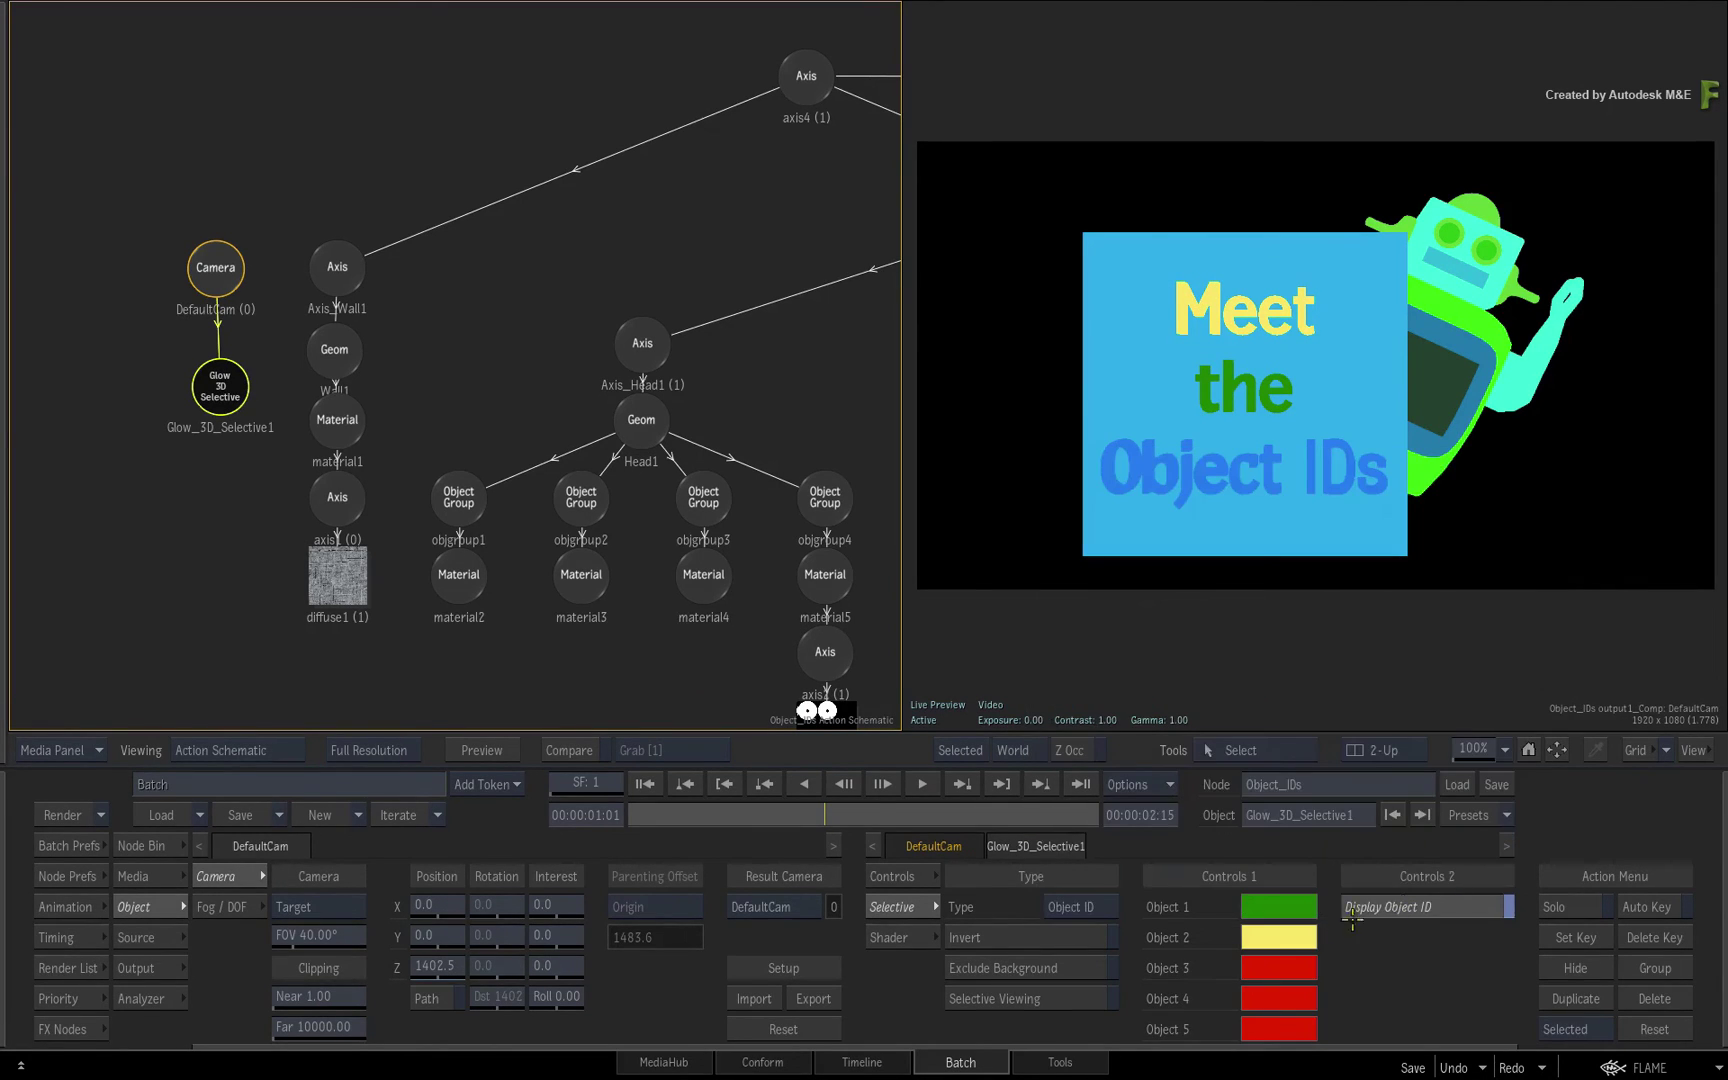
# Eyedrop the blue 'Object IDs' text ID into Object 3 and restore the normal render view
pyautogui.click(1276, 966)
pyautogui.moveTo(1289, 492); pyautogui.dragTo(1253, 550)
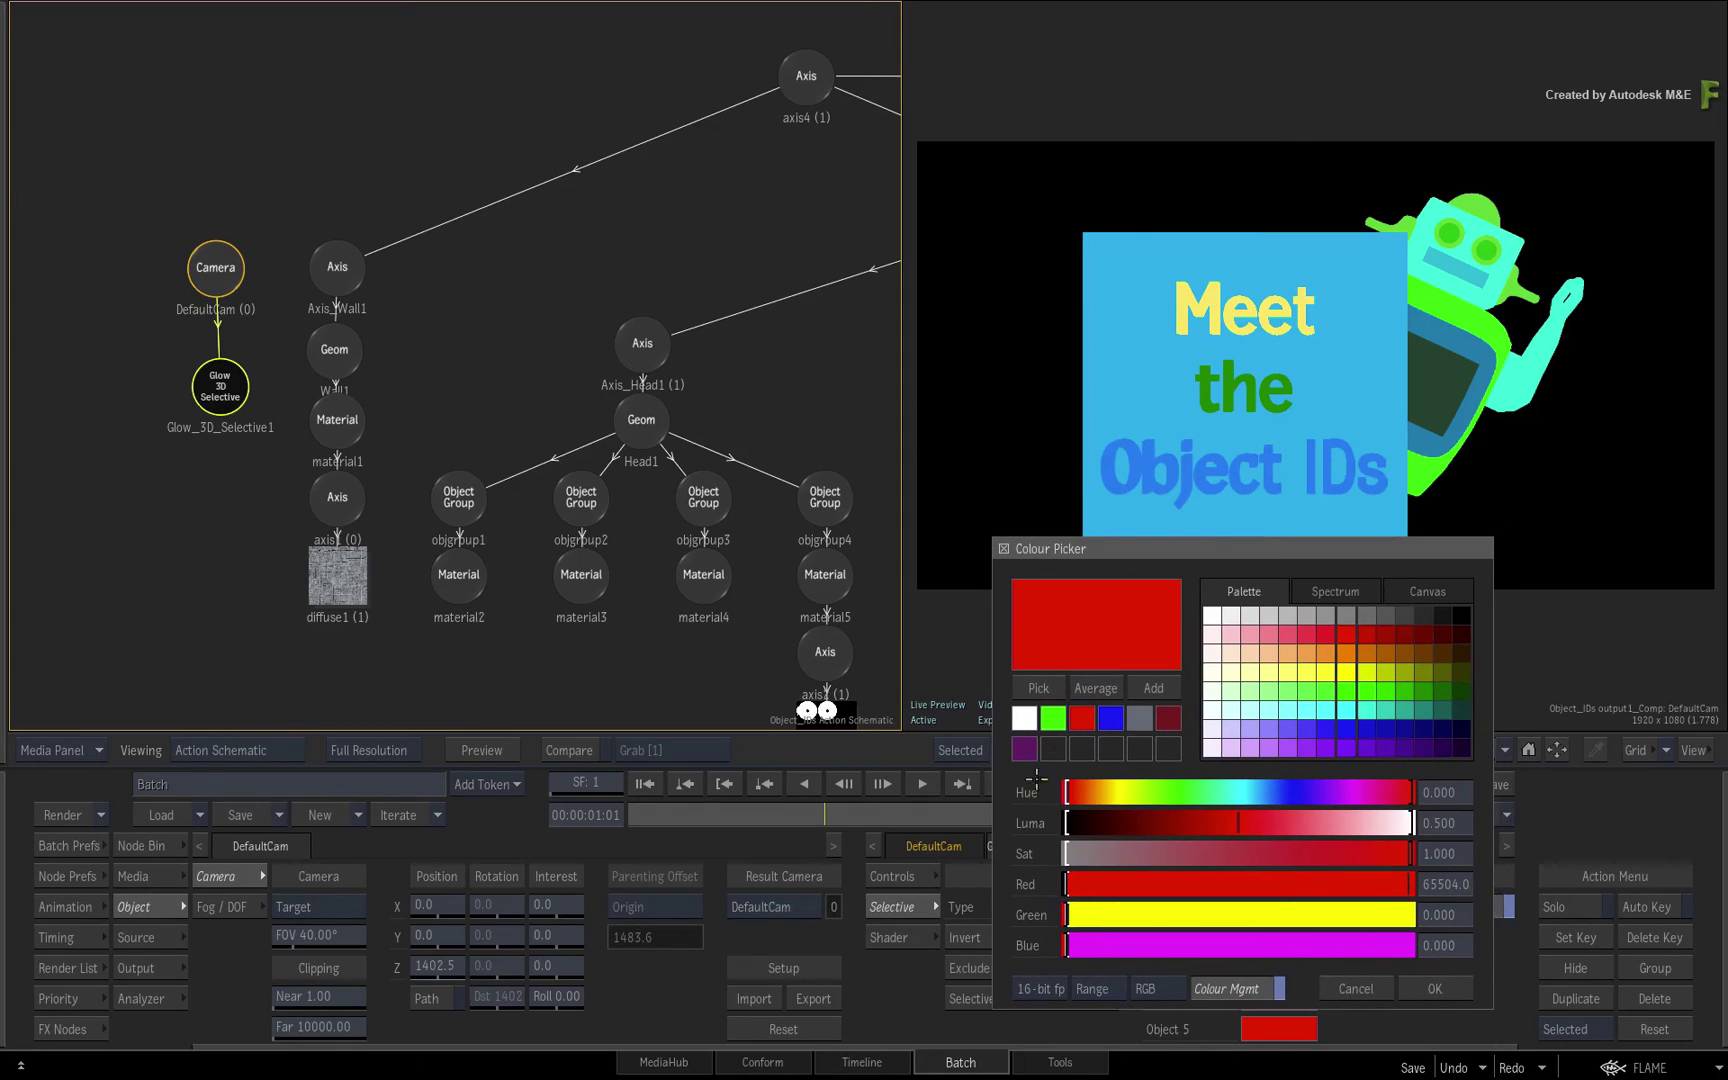
pyautogui.click(1151, 473)
pyautogui.click(1426, 989)
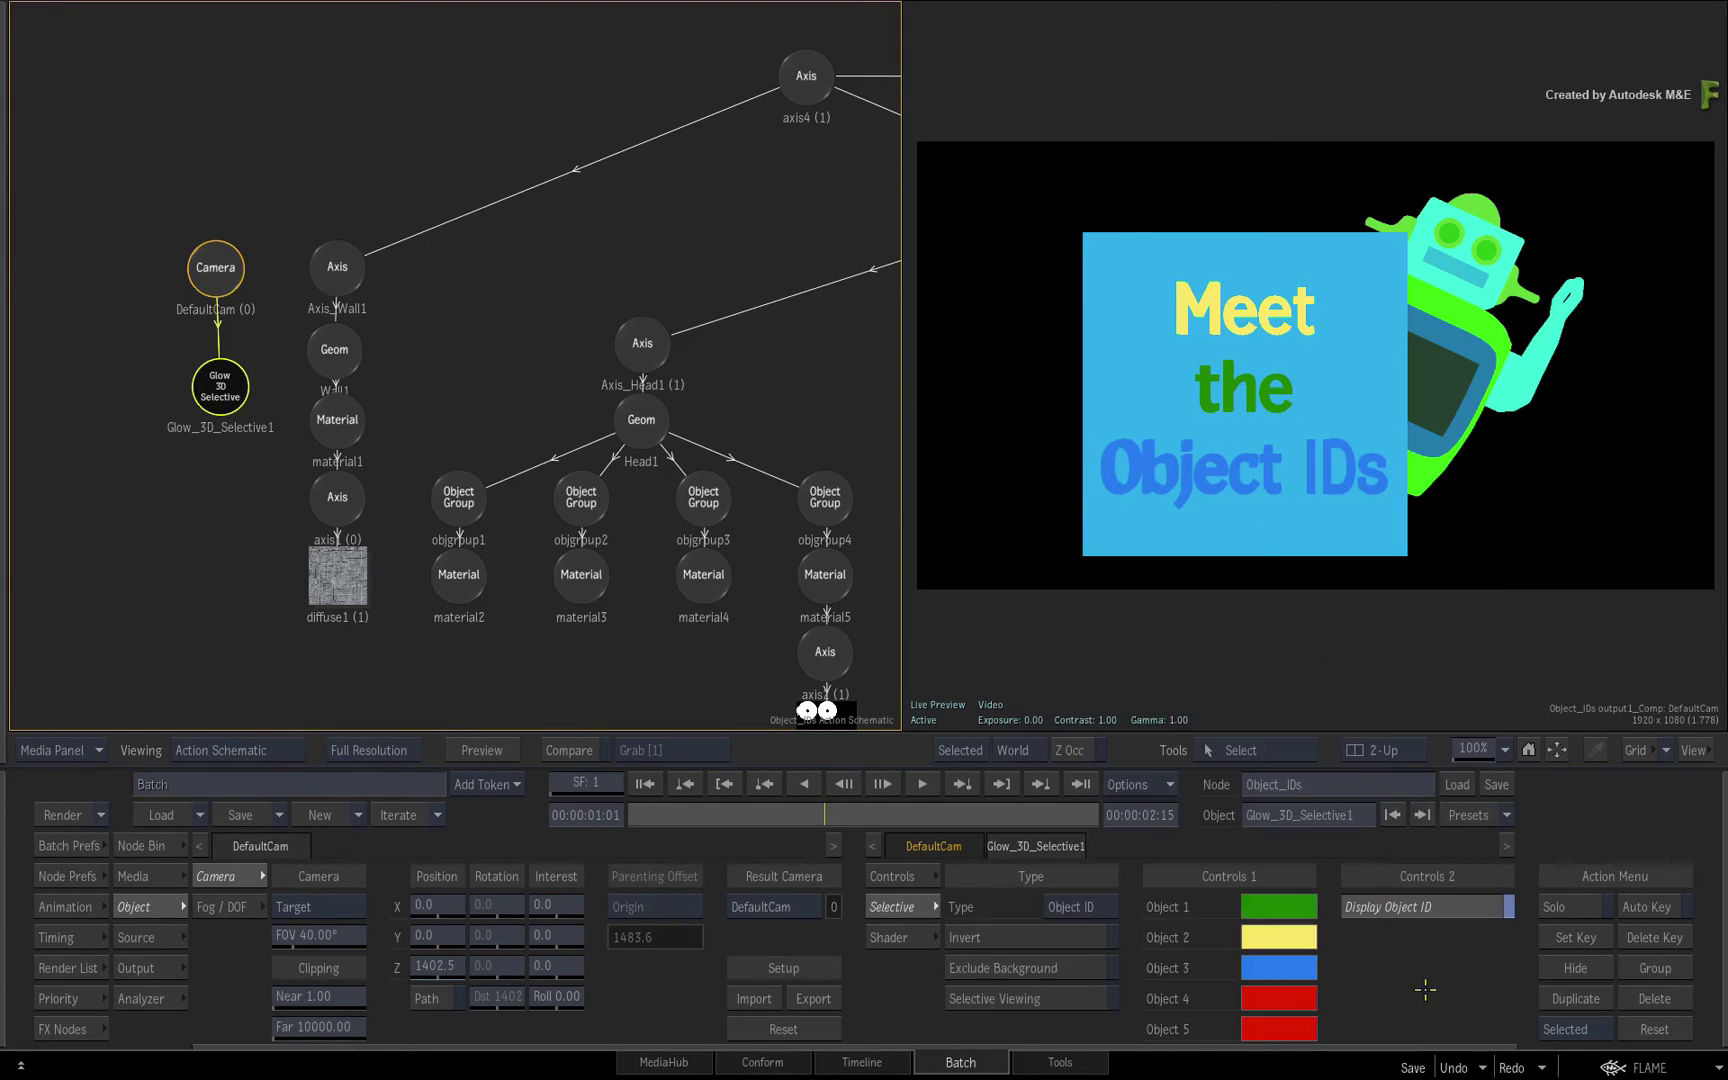
pyautogui.click(1432, 910)
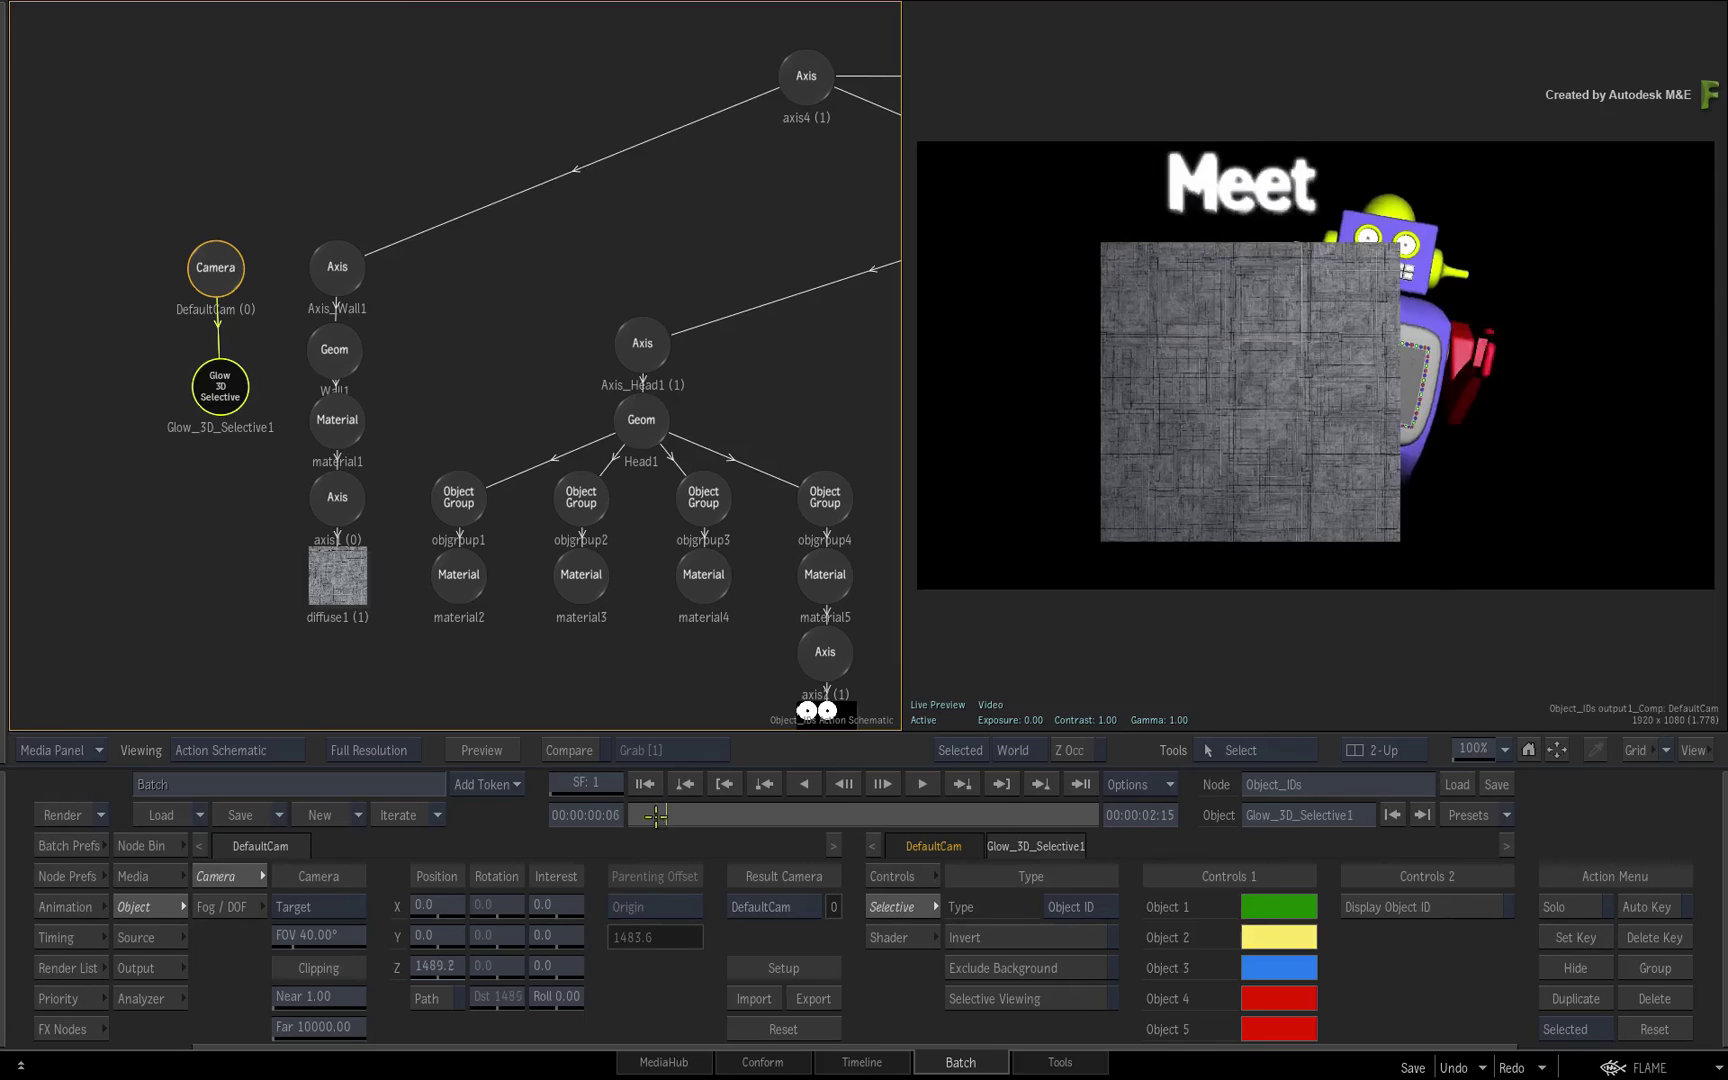
# Scrub through the glowing title animation and exit Action back to the Batch schematic
pyautogui.moveTo(651, 817); pyautogui.dragTo(340, 865)
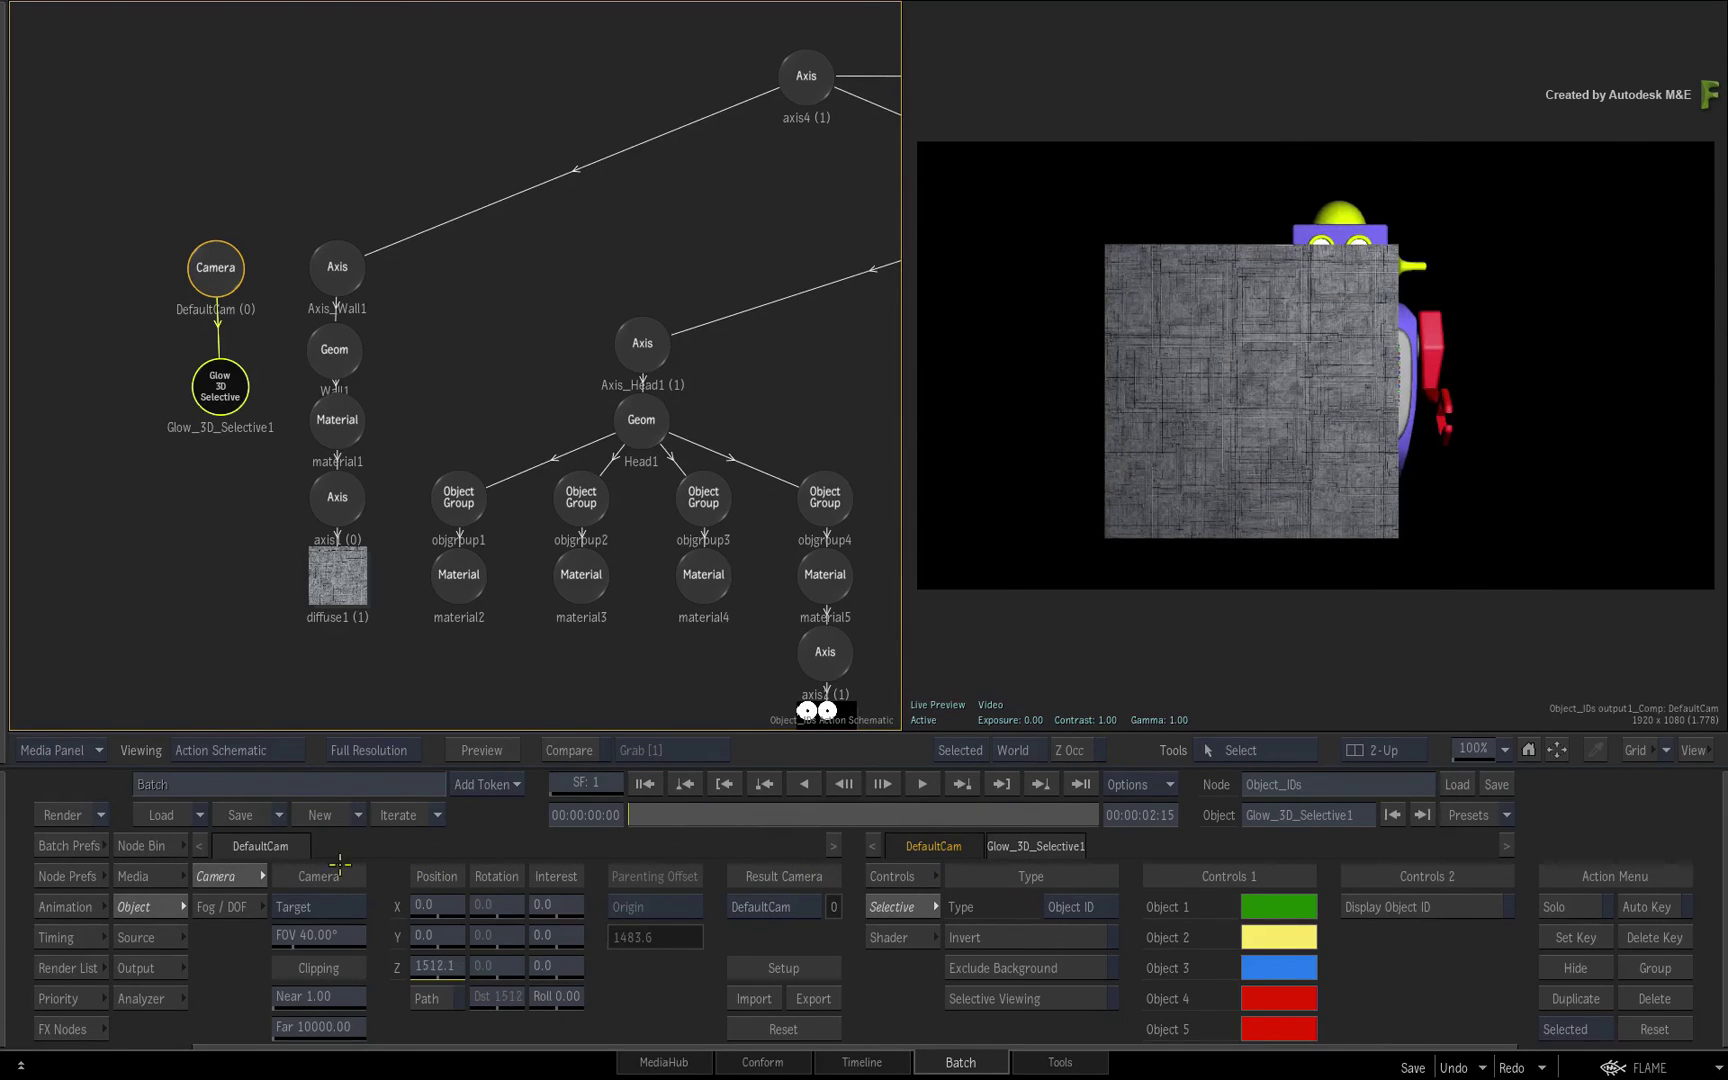
pyautogui.click(150, 845)
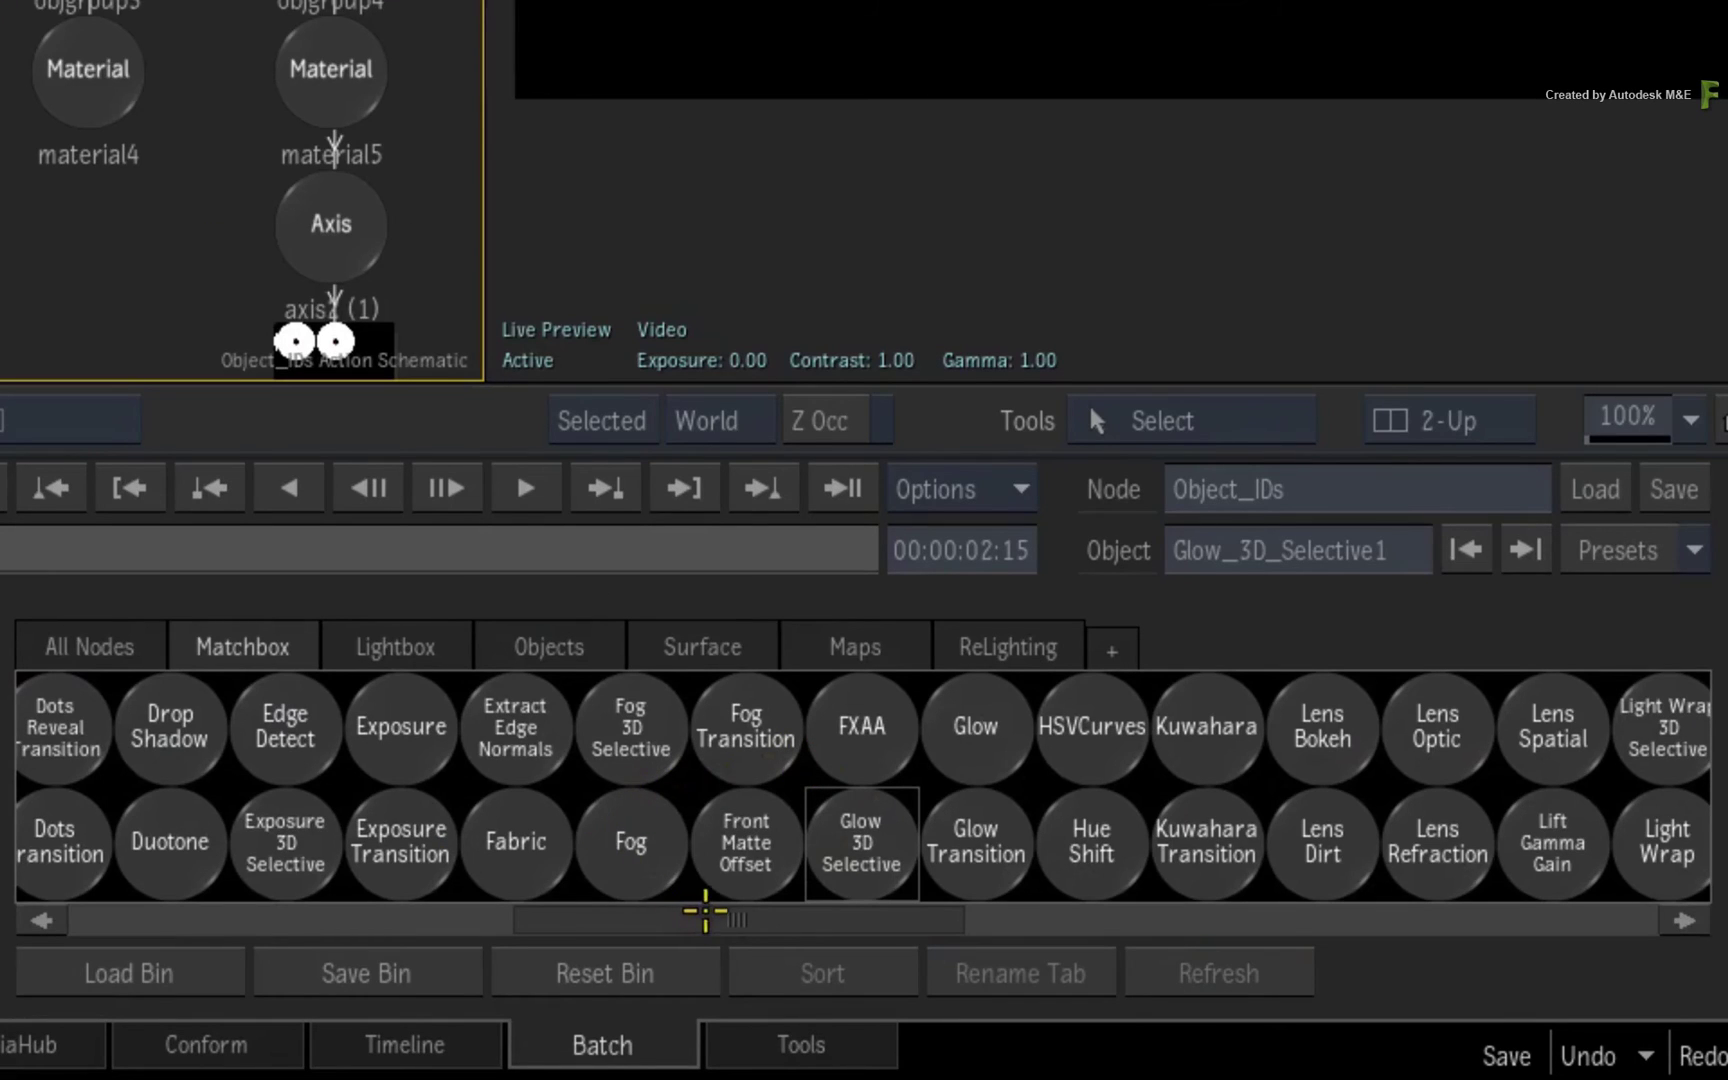
pyautogui.moveTo(706, 912); pyautogui.dragTo(224, 910)
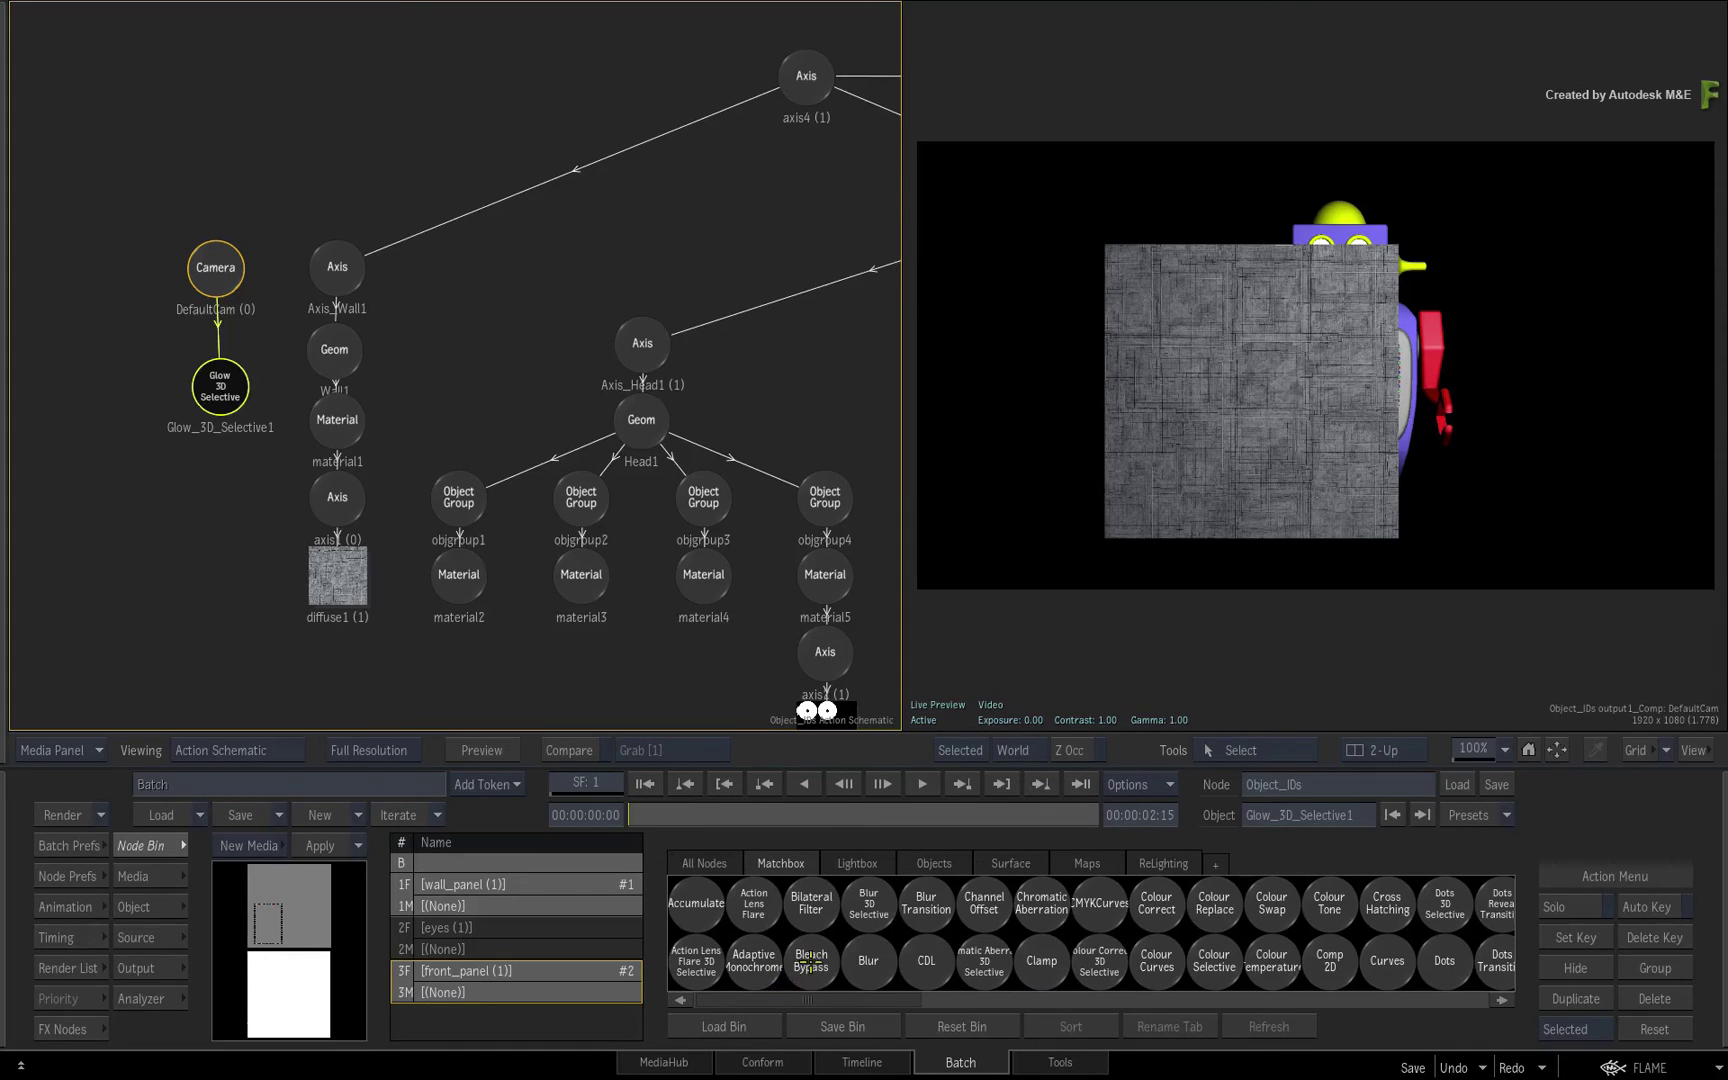
pyautogui.moveTo(672, 815); pyautogui.dragTo(1155, 852)
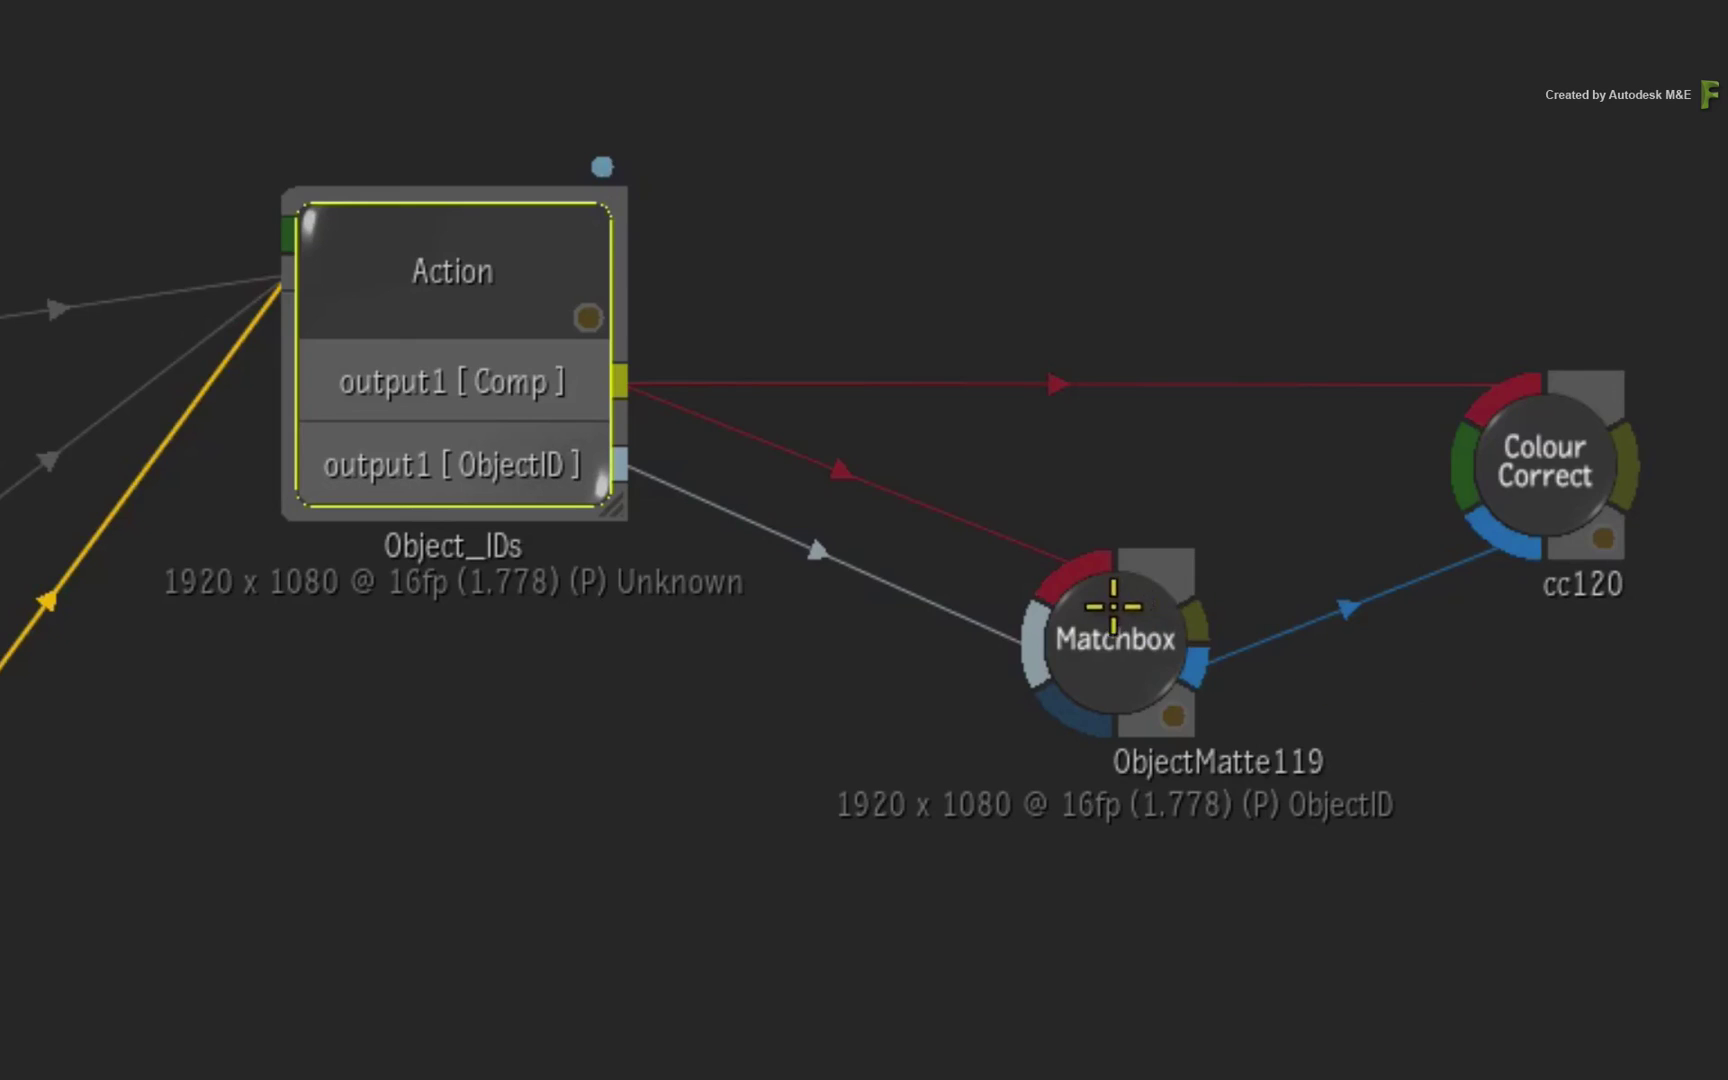
# Select the ObjectMatte119 Matchbox node, then the cc120 Colour Correct node
pyautogui.click(1195, 410)
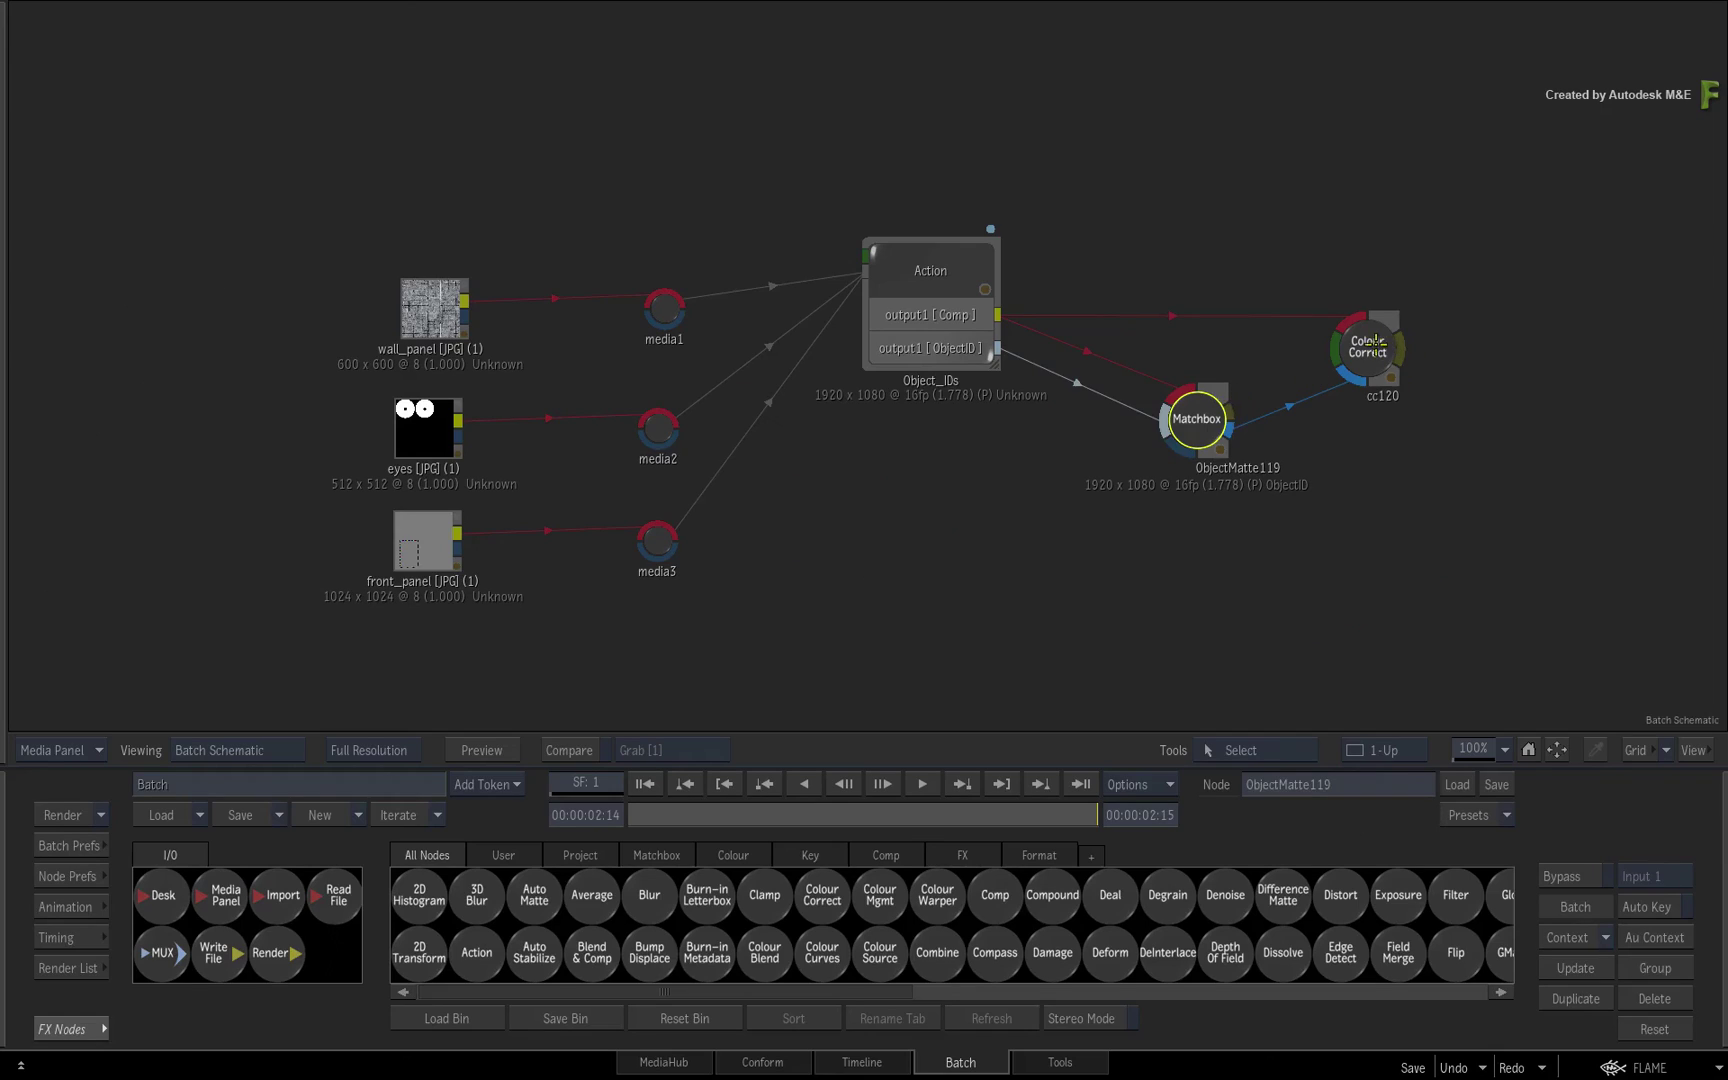
pyautogui.click(1375, 343)
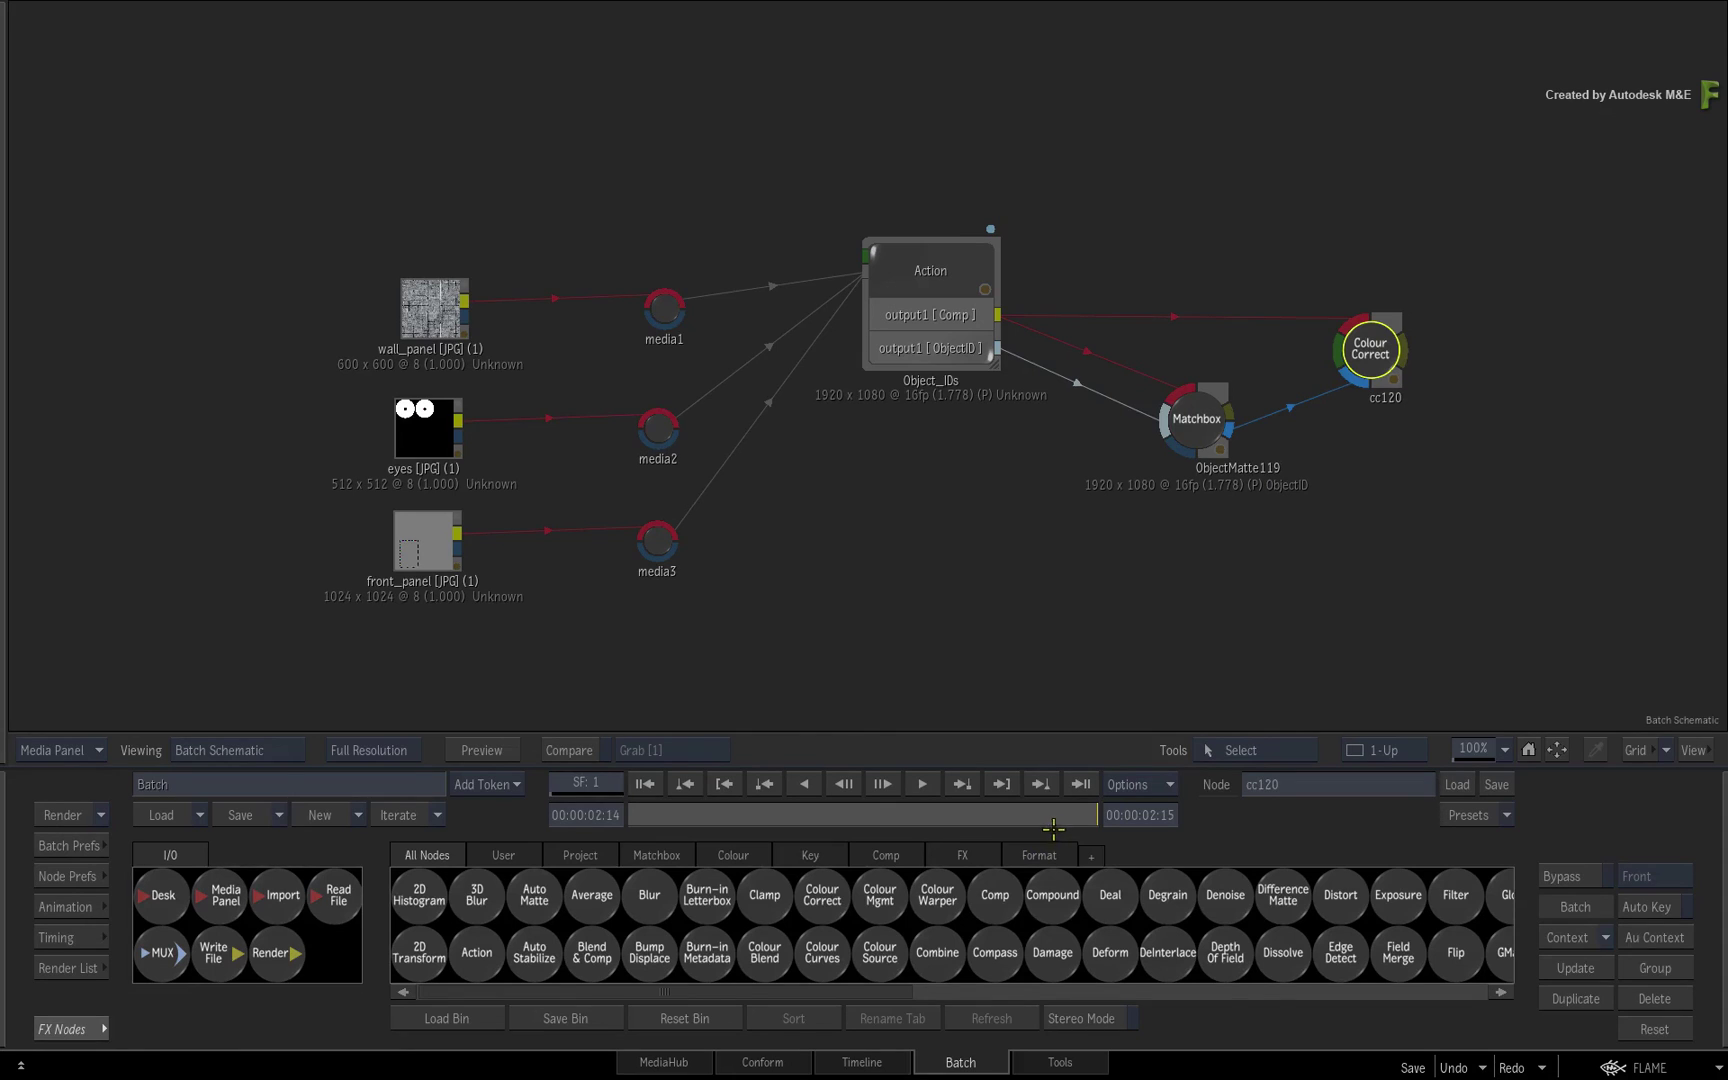
# View cc120's result, scrub back to the shot start, and bring back the FX node list
pyautogui.press('F4')
pyautogui.moveTo(1077, 815); pyautogui.dragTo(1037, 810)
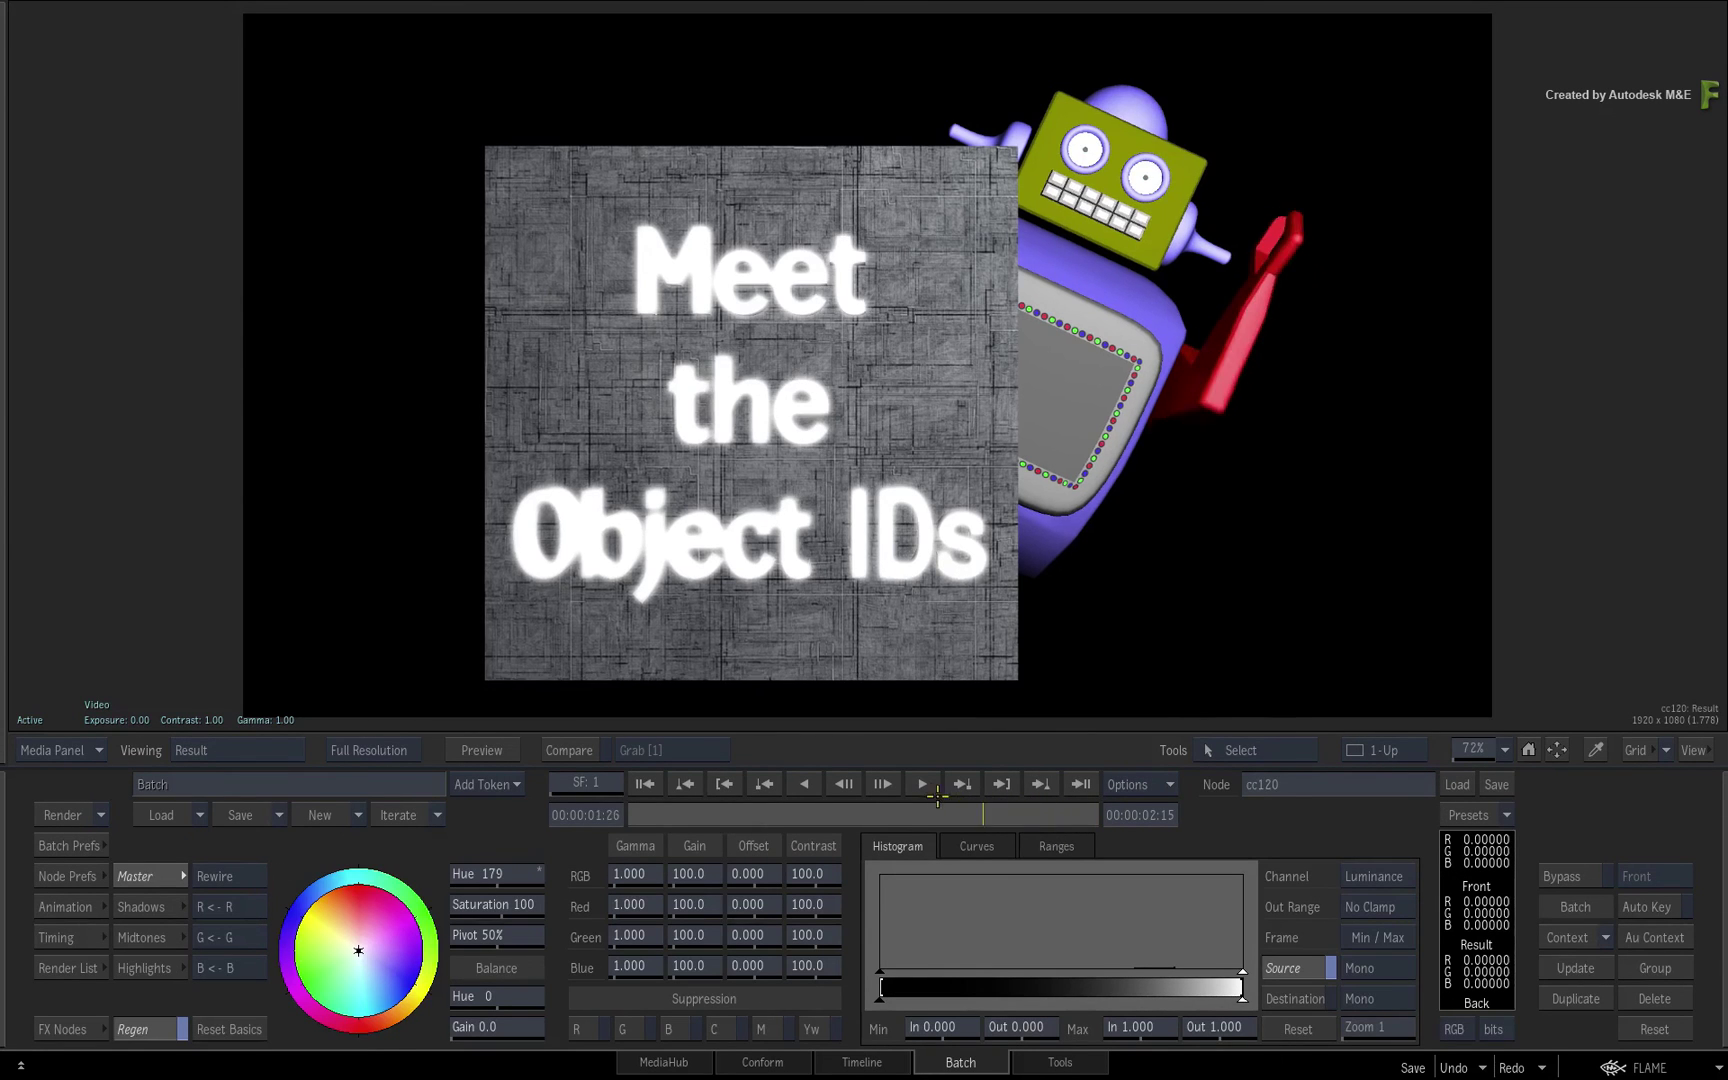
pyautogui.moveTo(937, 795); pyautogui.dragTo(1221, 826)
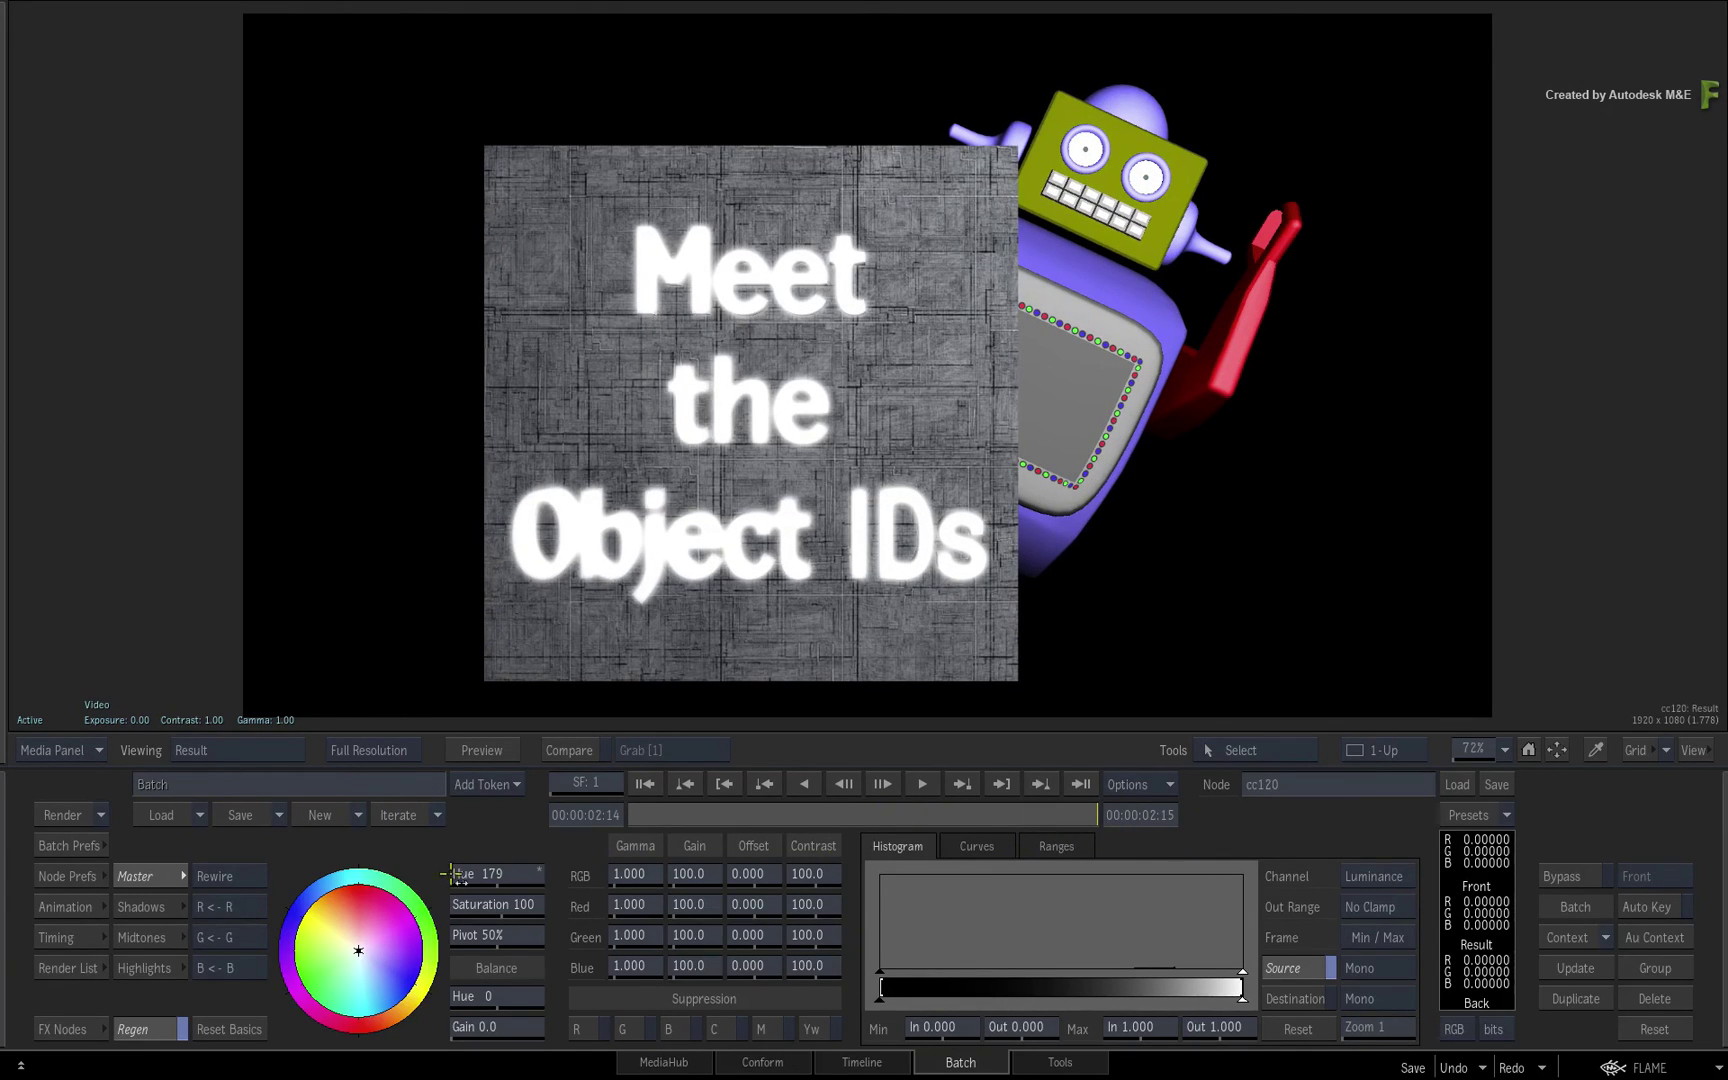
pyautogui.click(70, 1028)
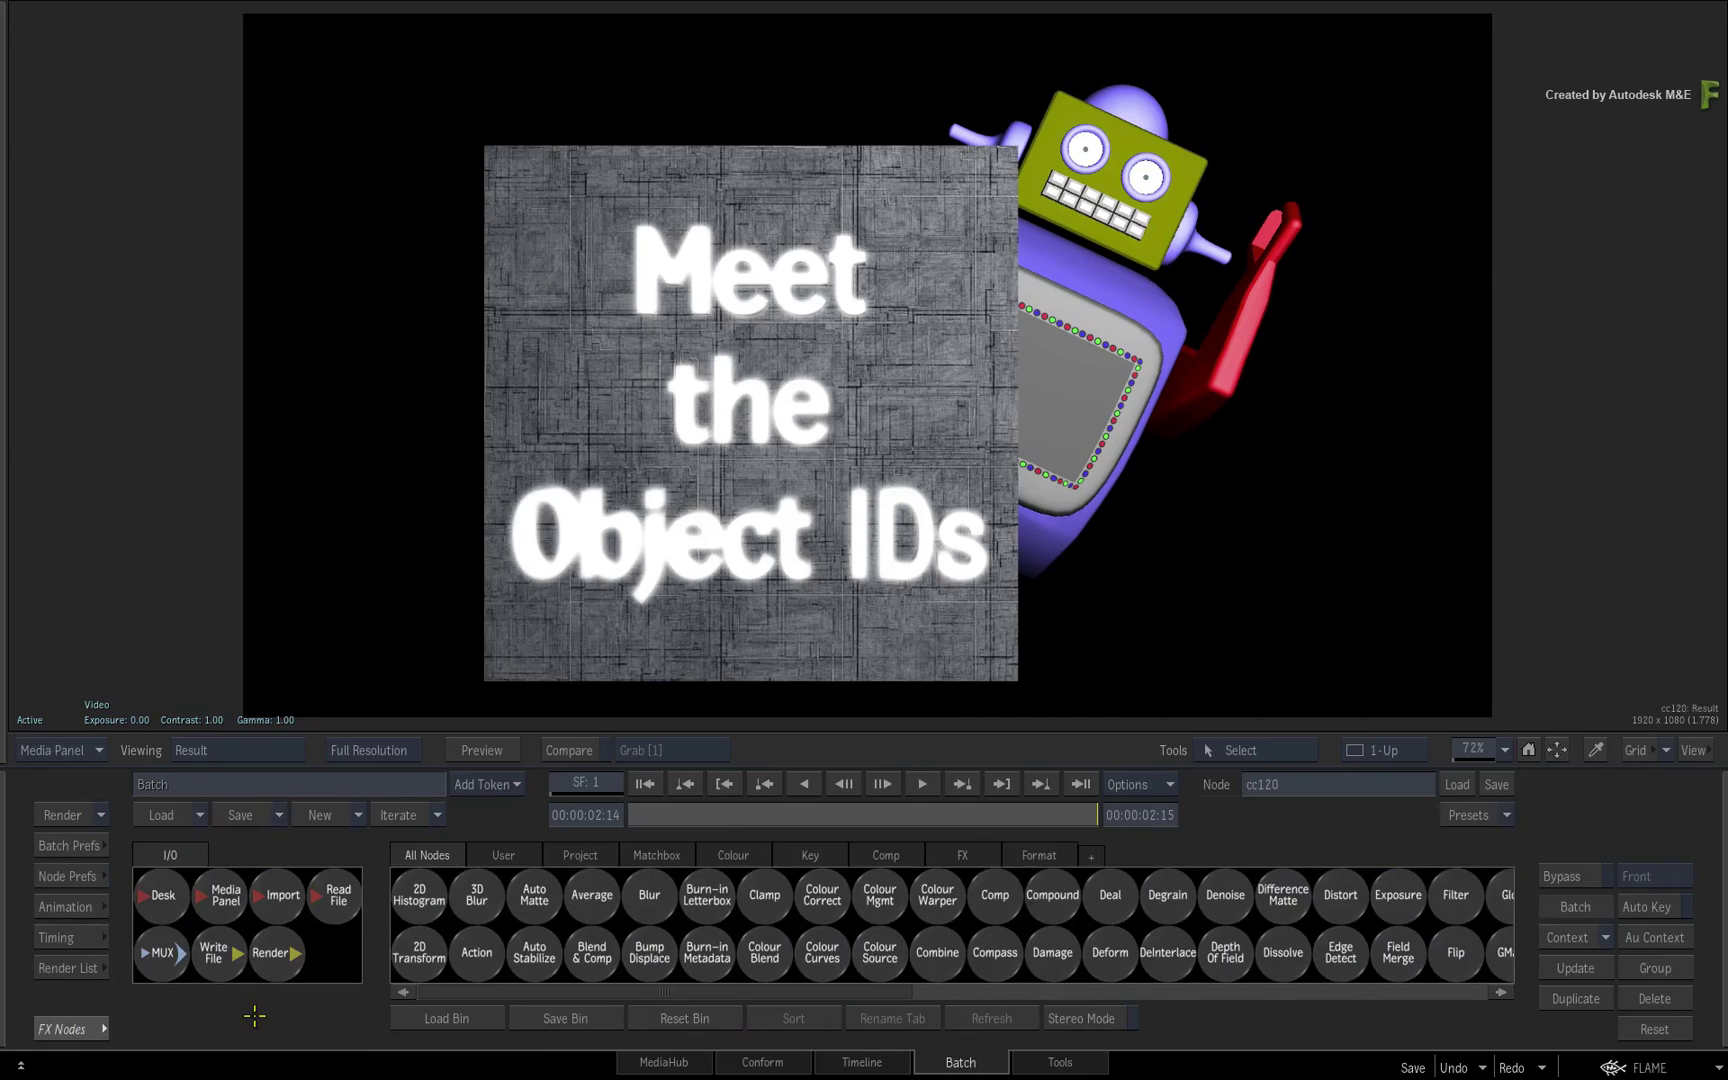